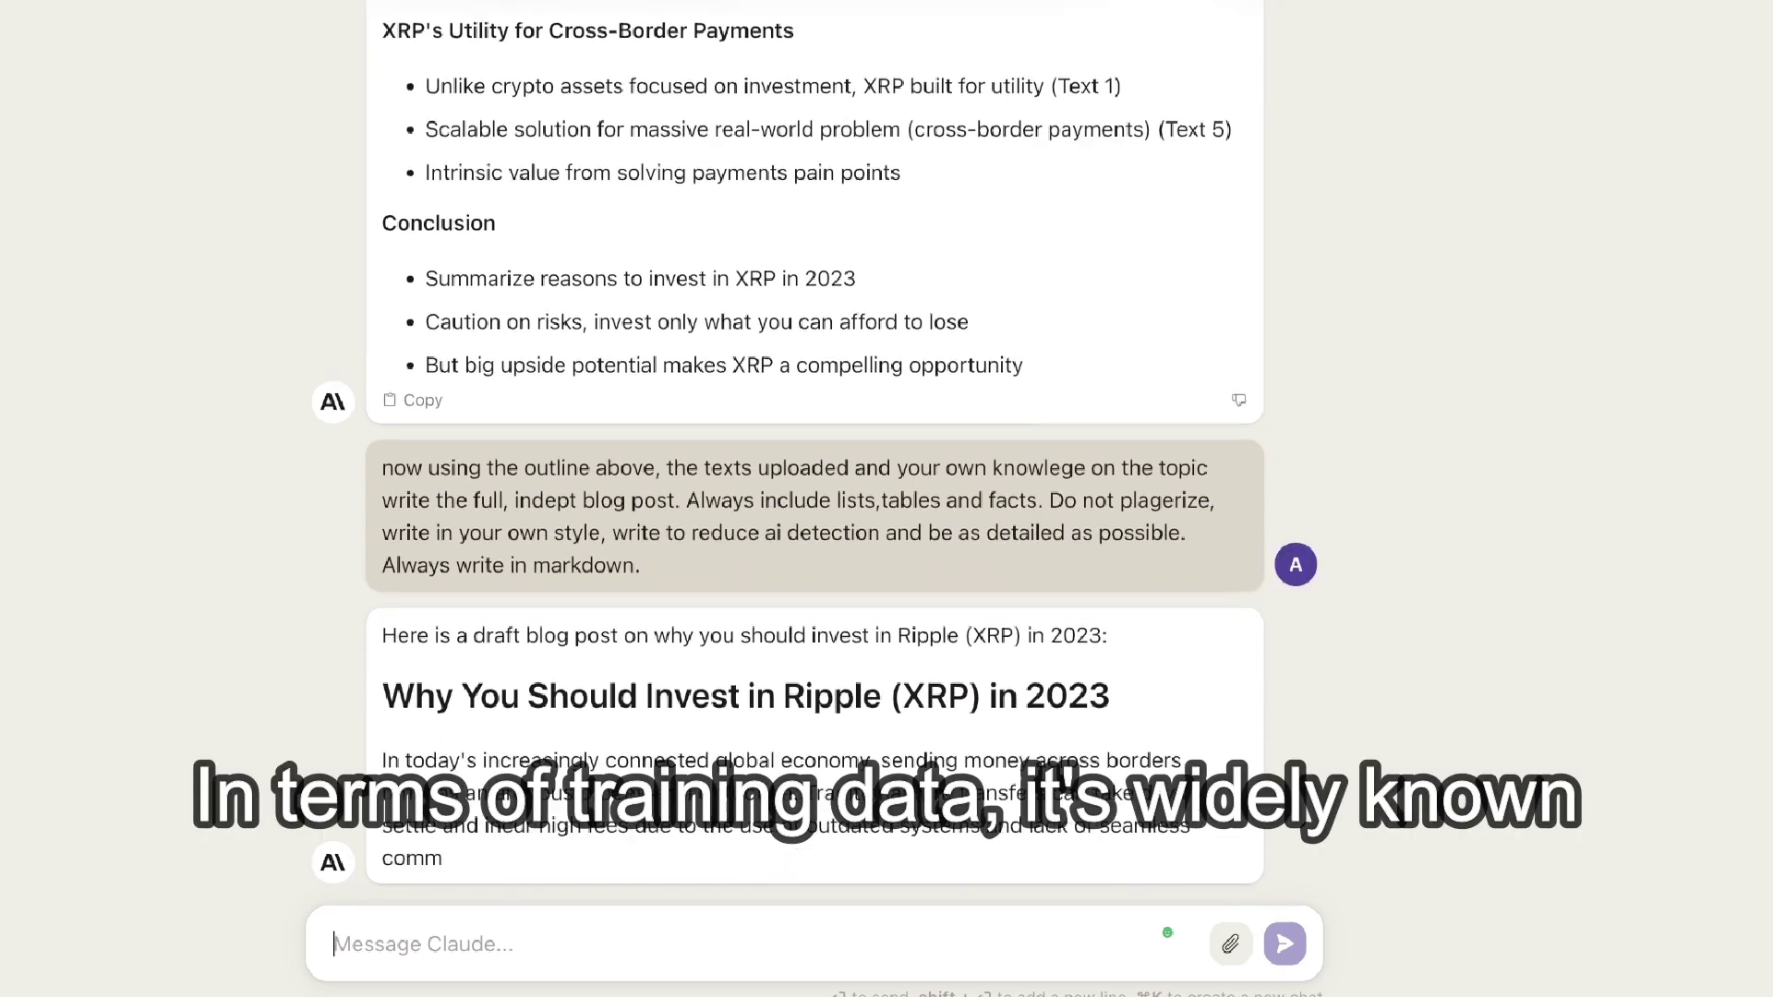
Step: Scroll up through the Claude chat to find the earlier Ripple 2023 blog post prompt
scroll(864, 694, "up", 15)
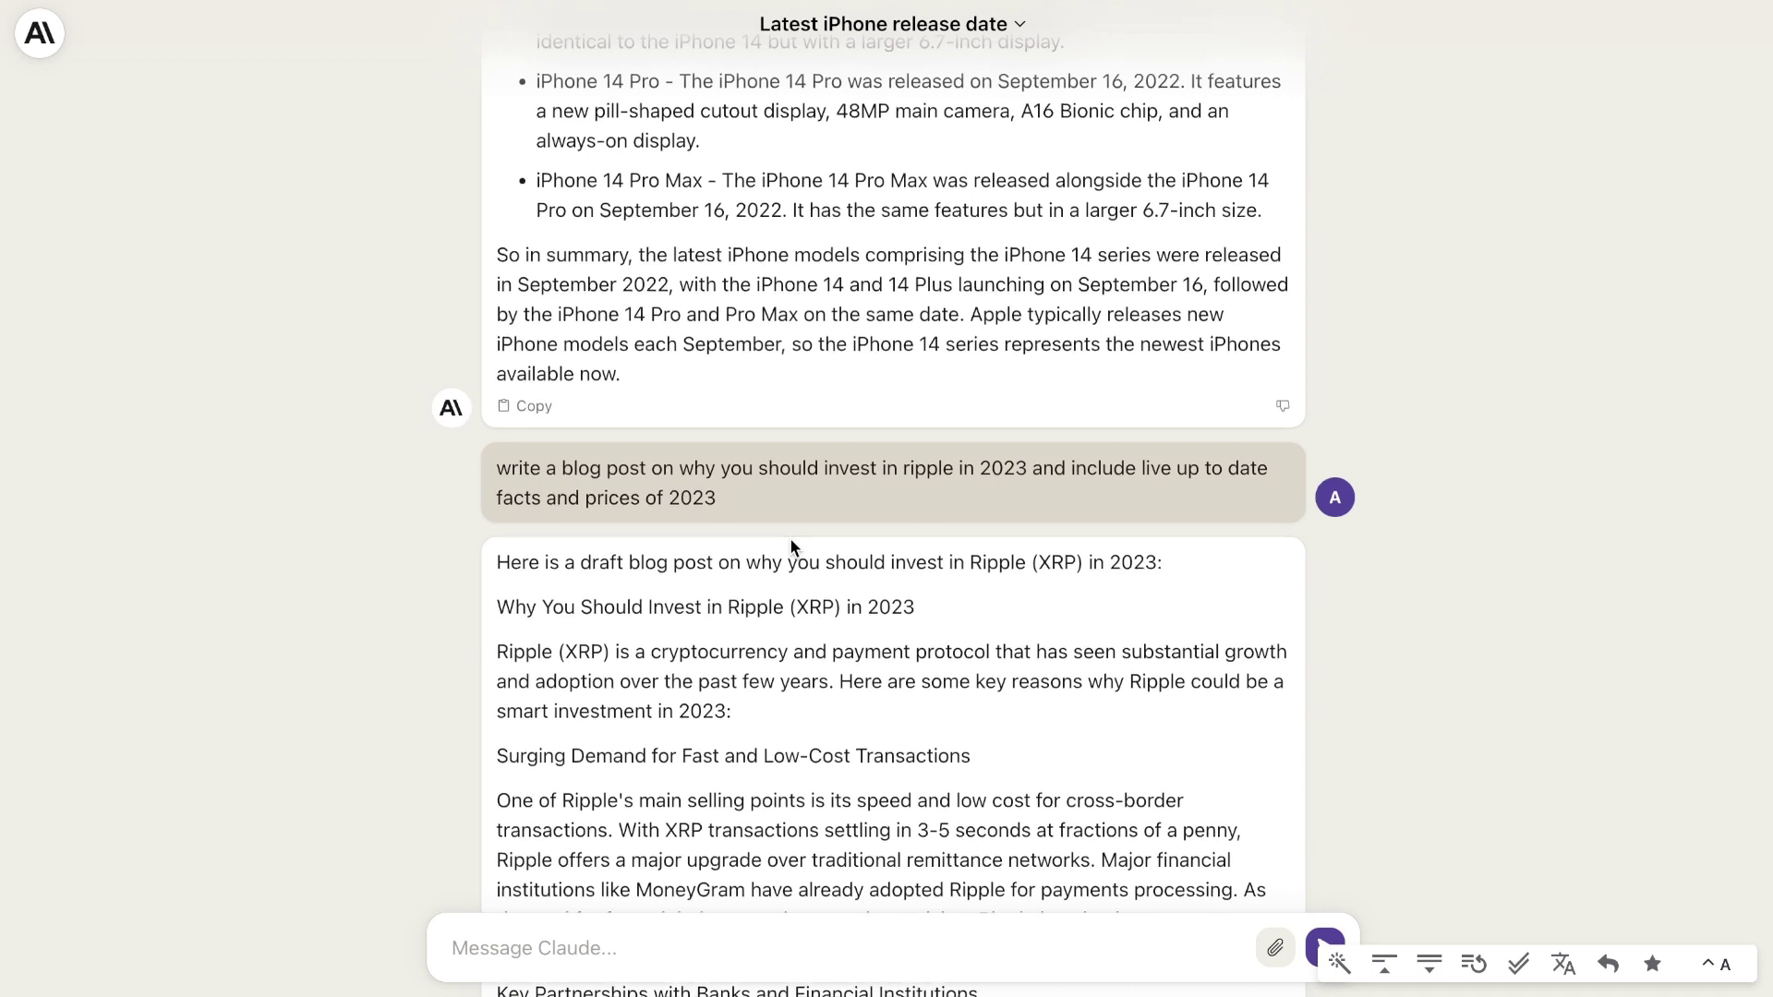
scroll(791, 541, "down", 2)
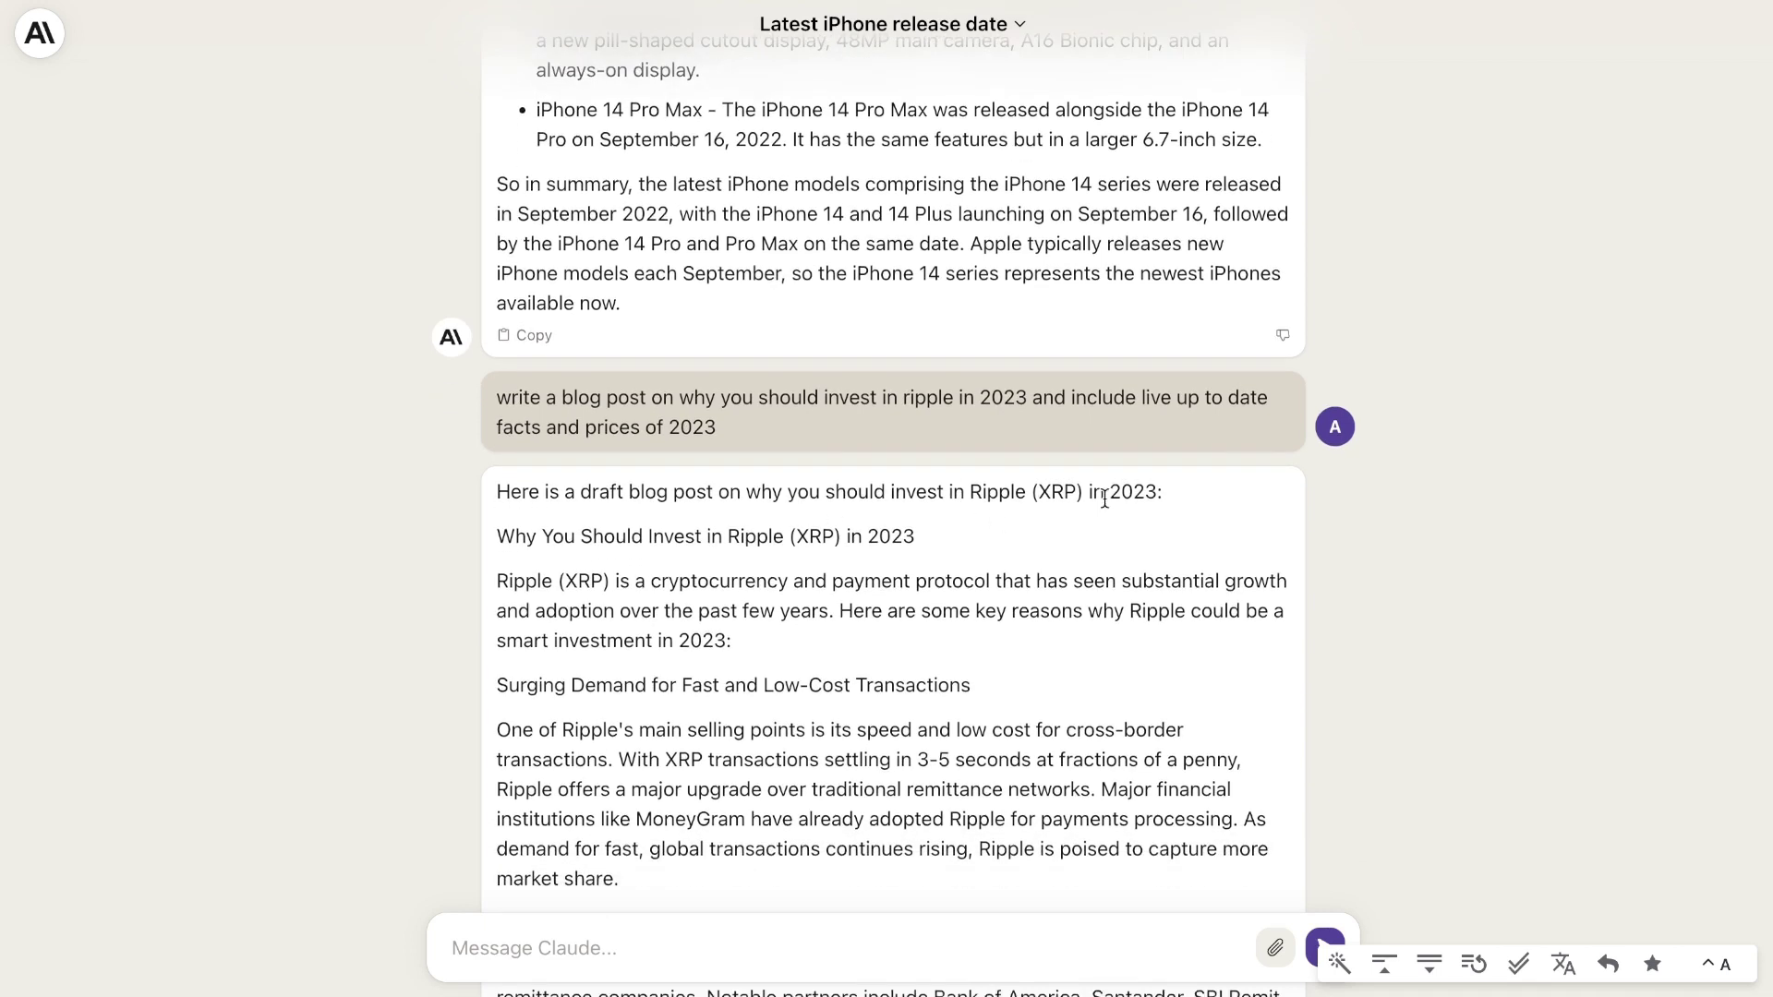
scroll(1099, 498, "down", 2)
scroll(1104, 497, "down", 3)
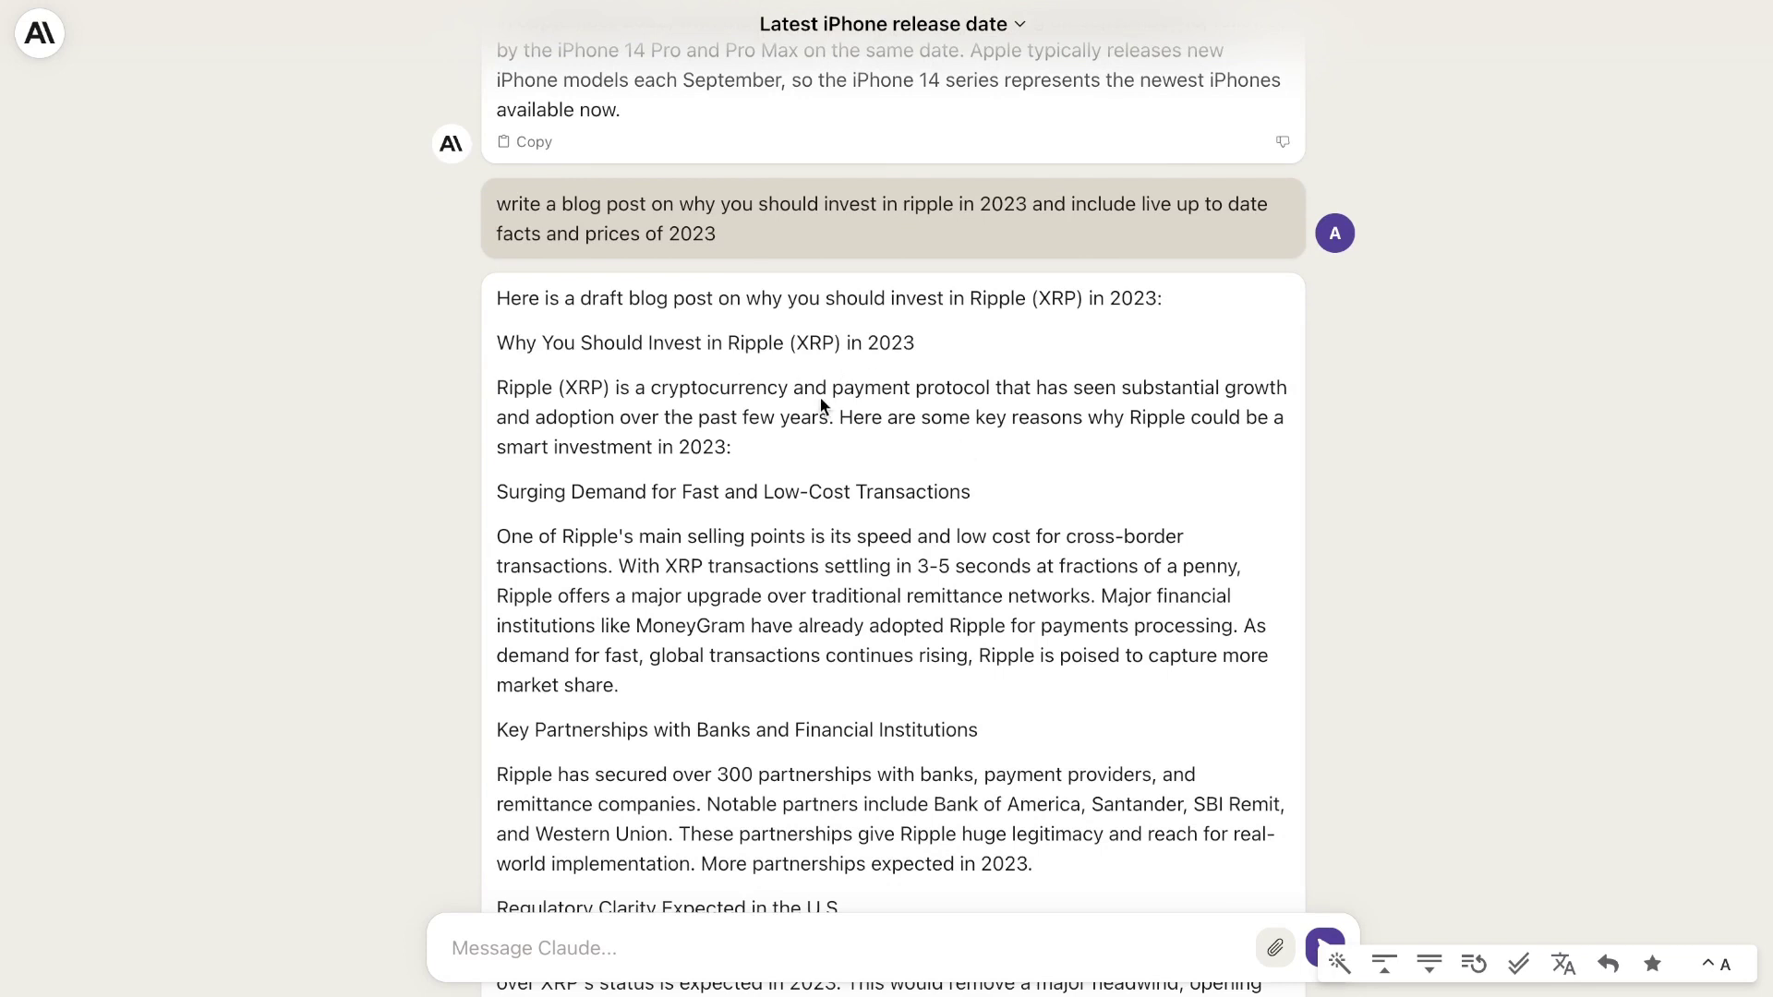
scroll(820, 401, "down", 2)
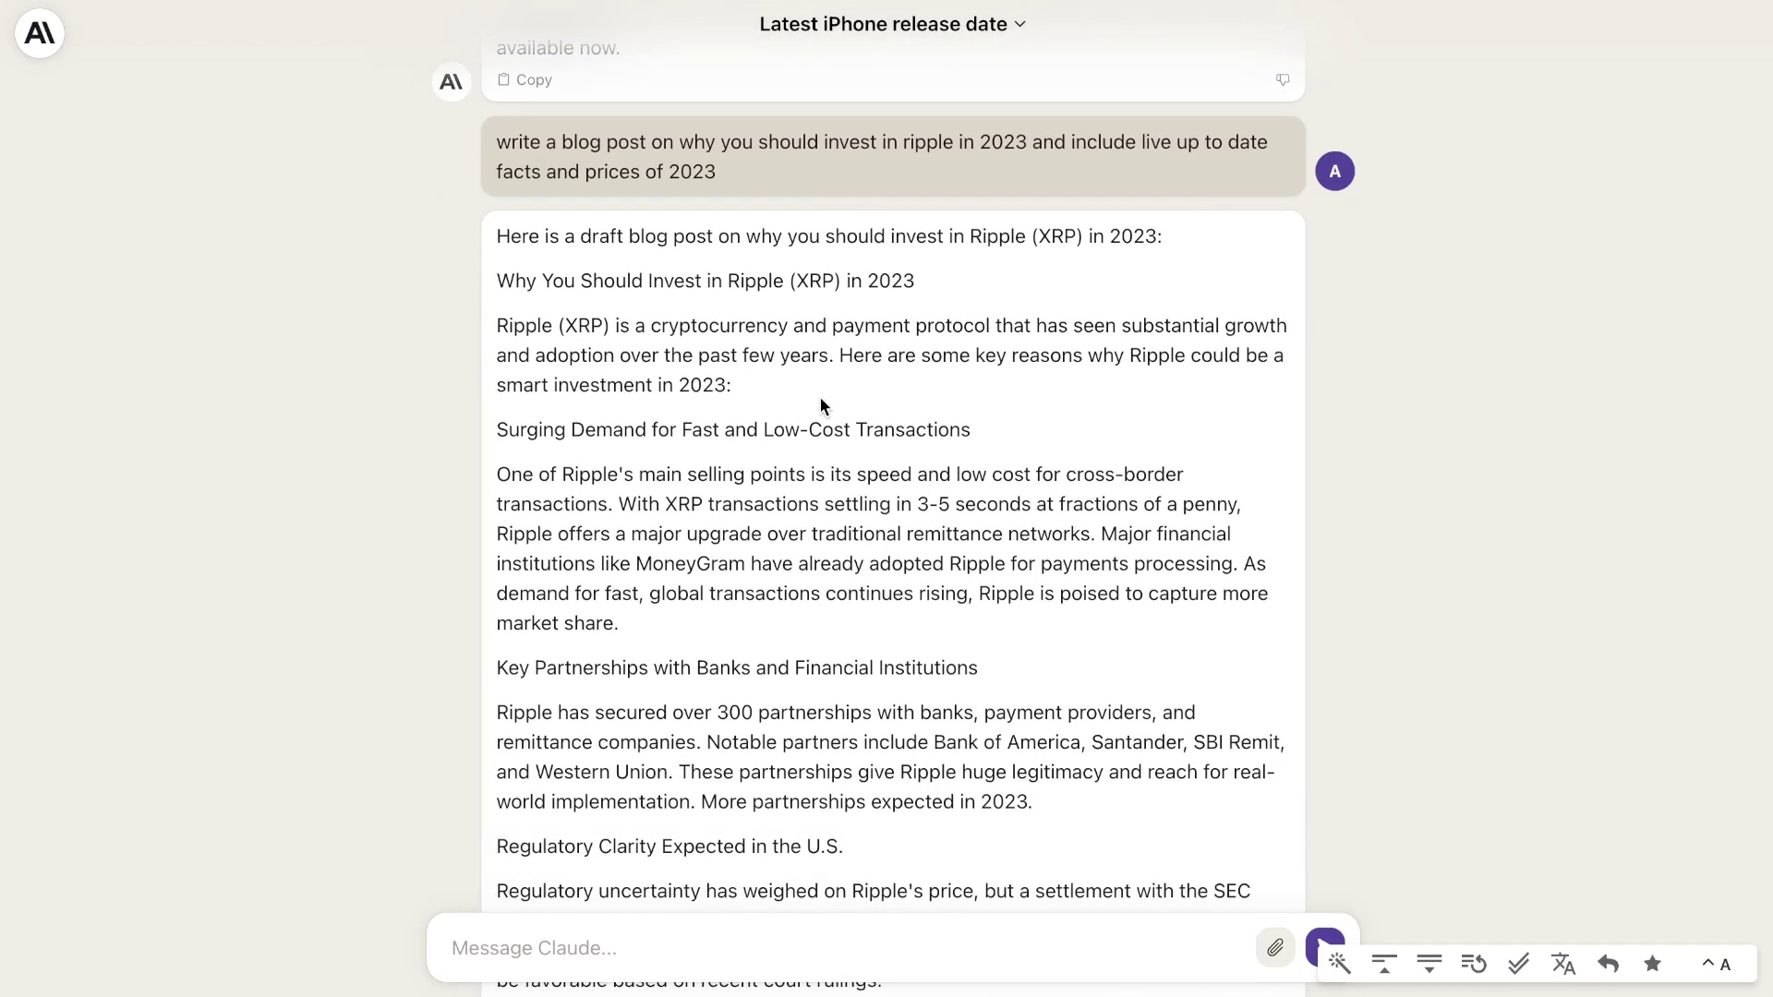
scroll(820, 406, "down", 2)
scroll(820, 407, "down", 2)
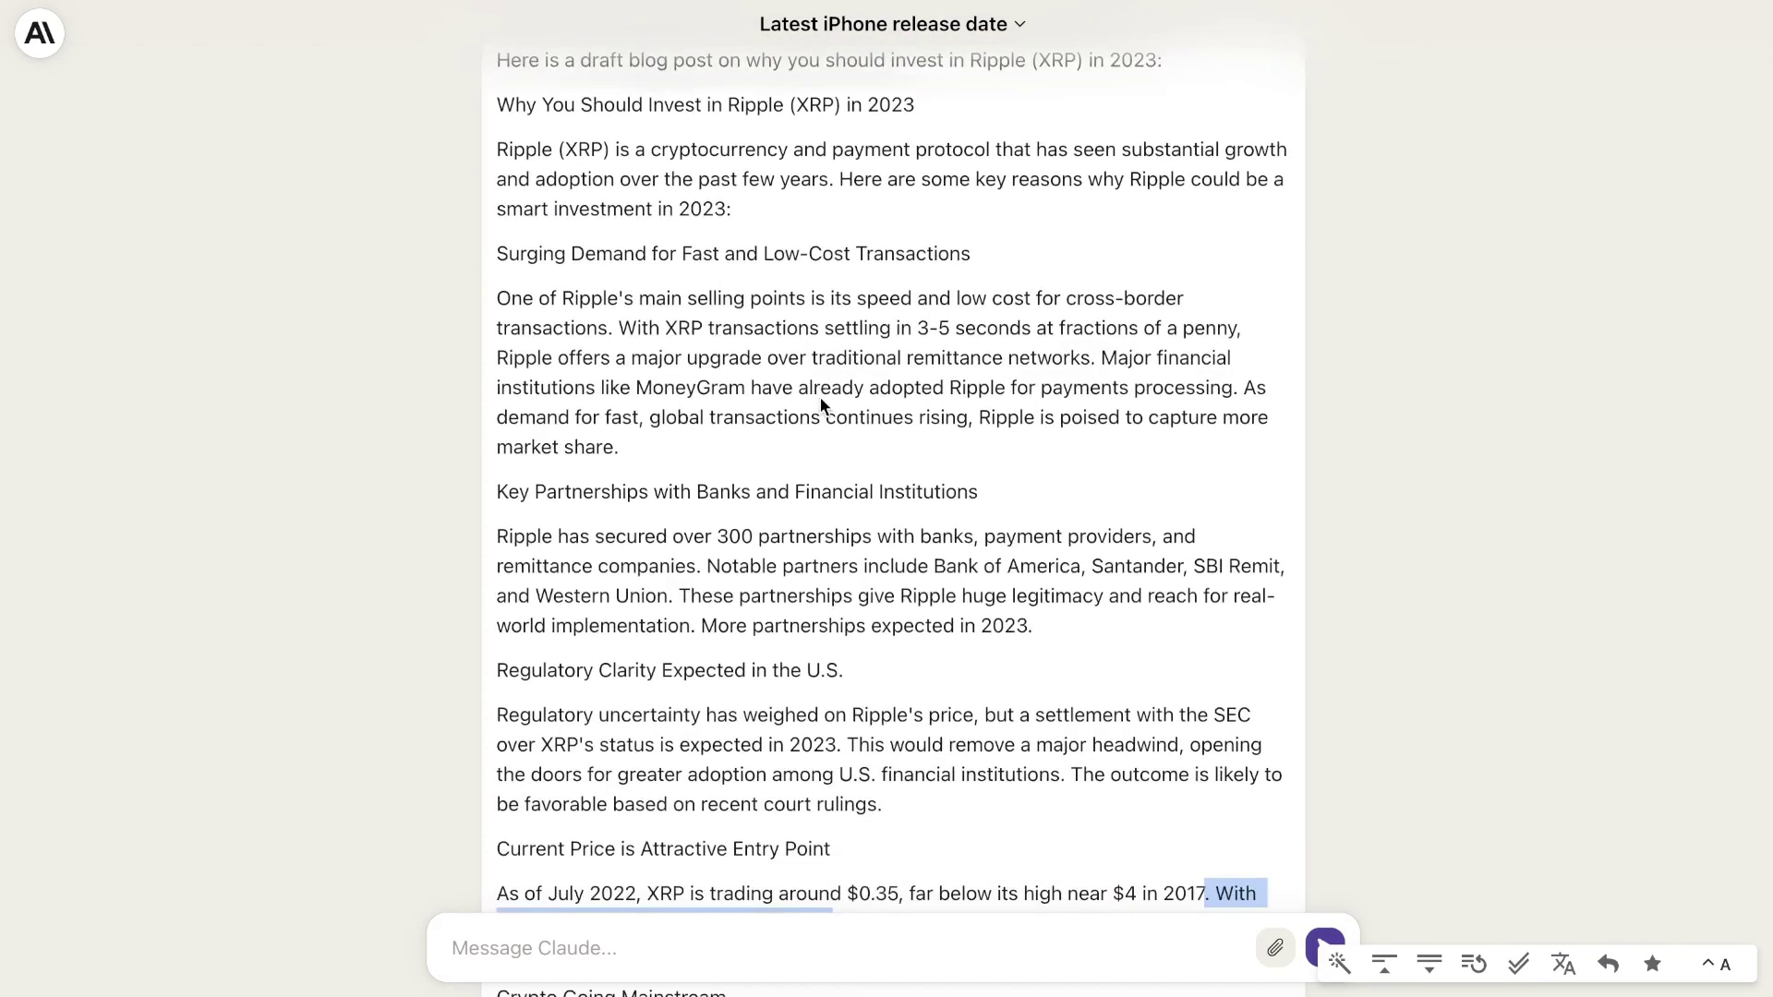
scroll(822, 406, "down", 2)
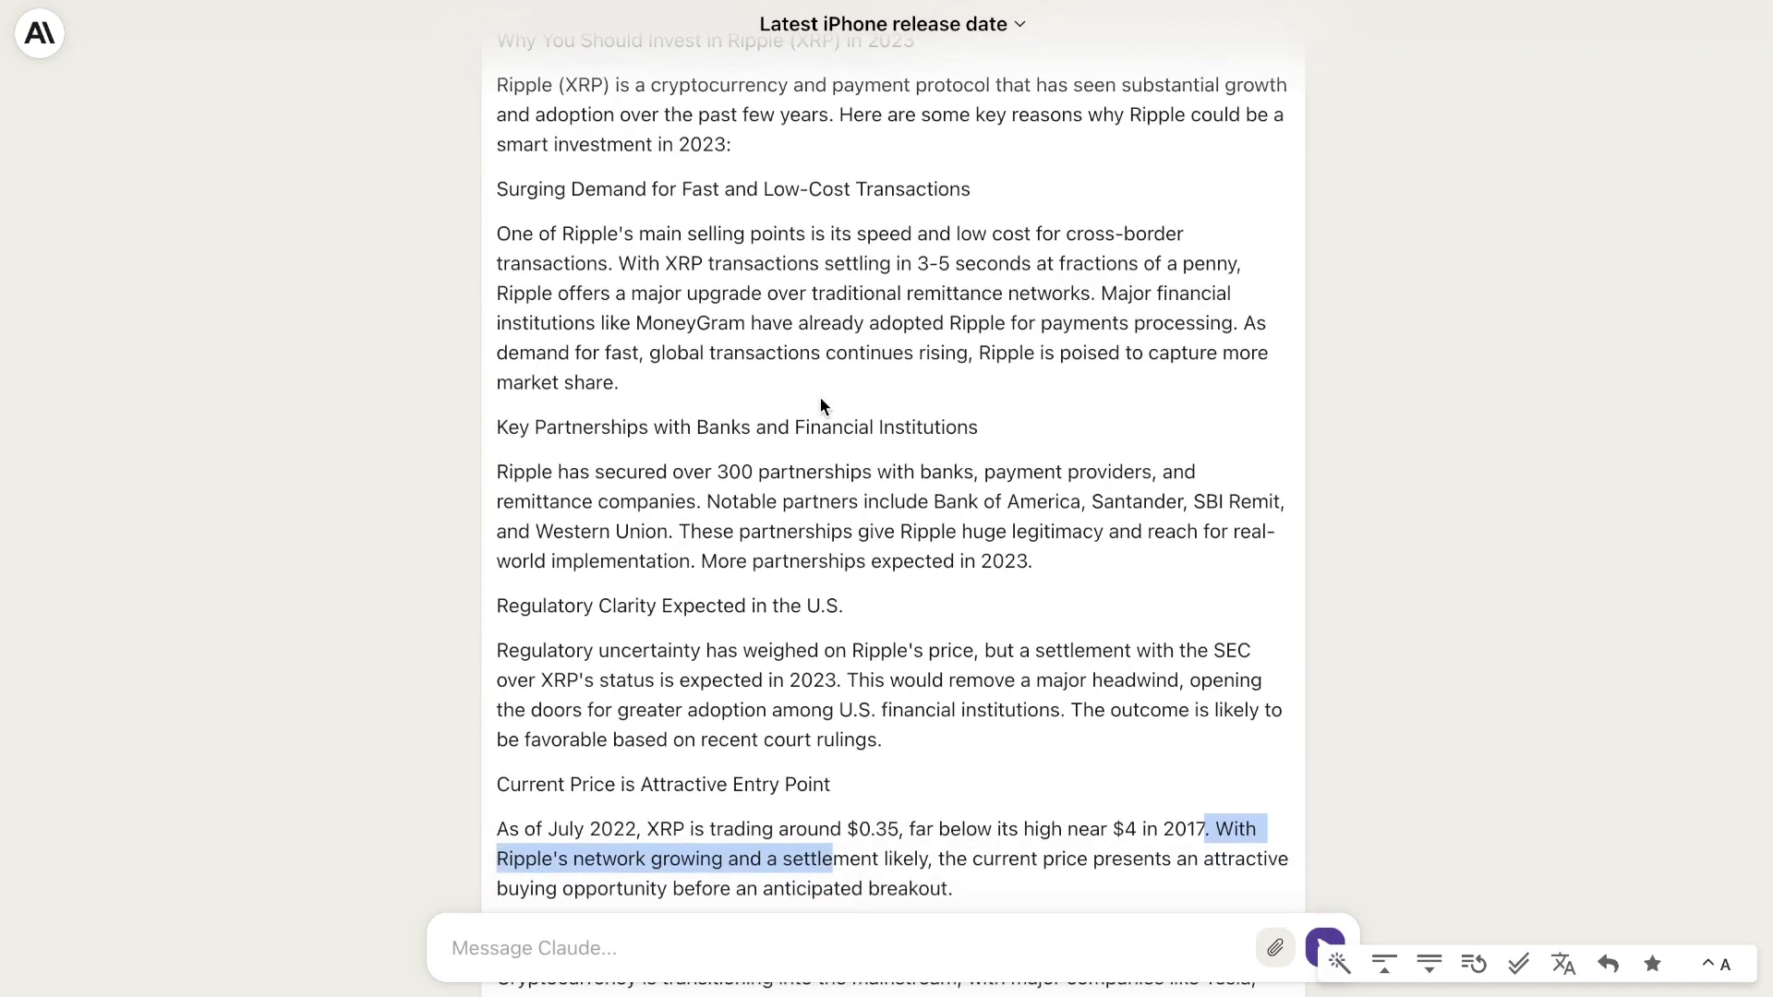
scroll(820, 401, "up", 3)
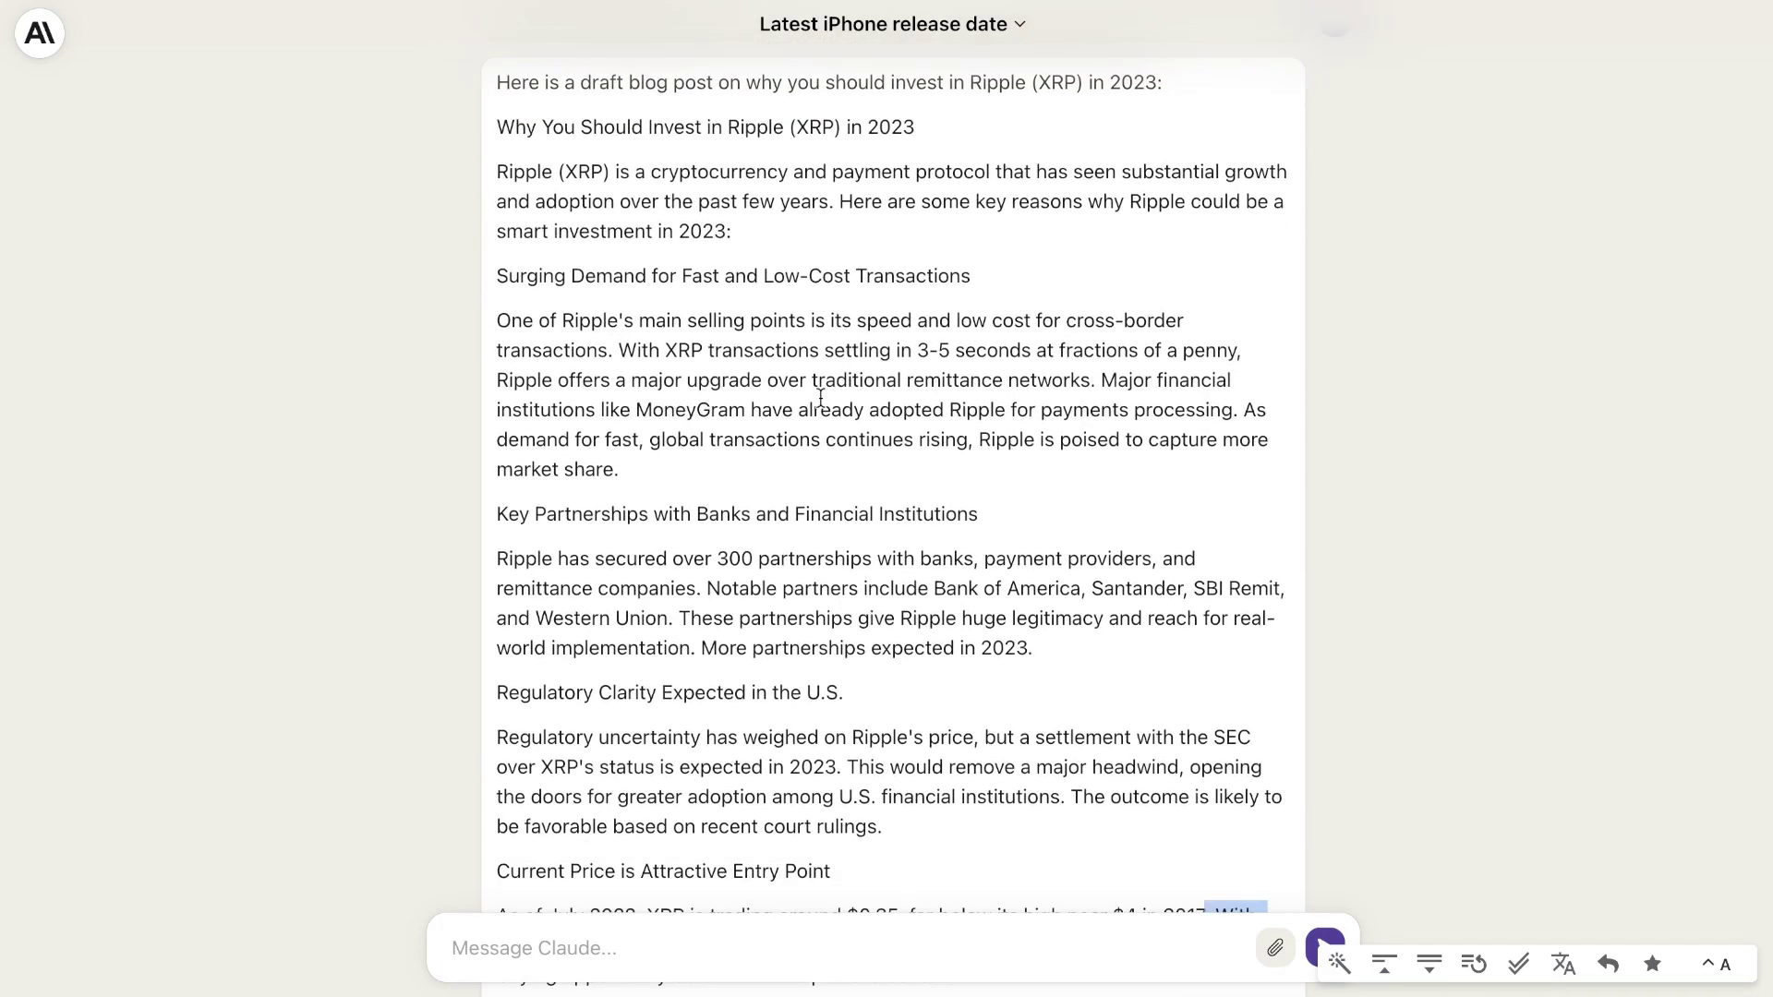
scroll(820, 399, "down", 5)
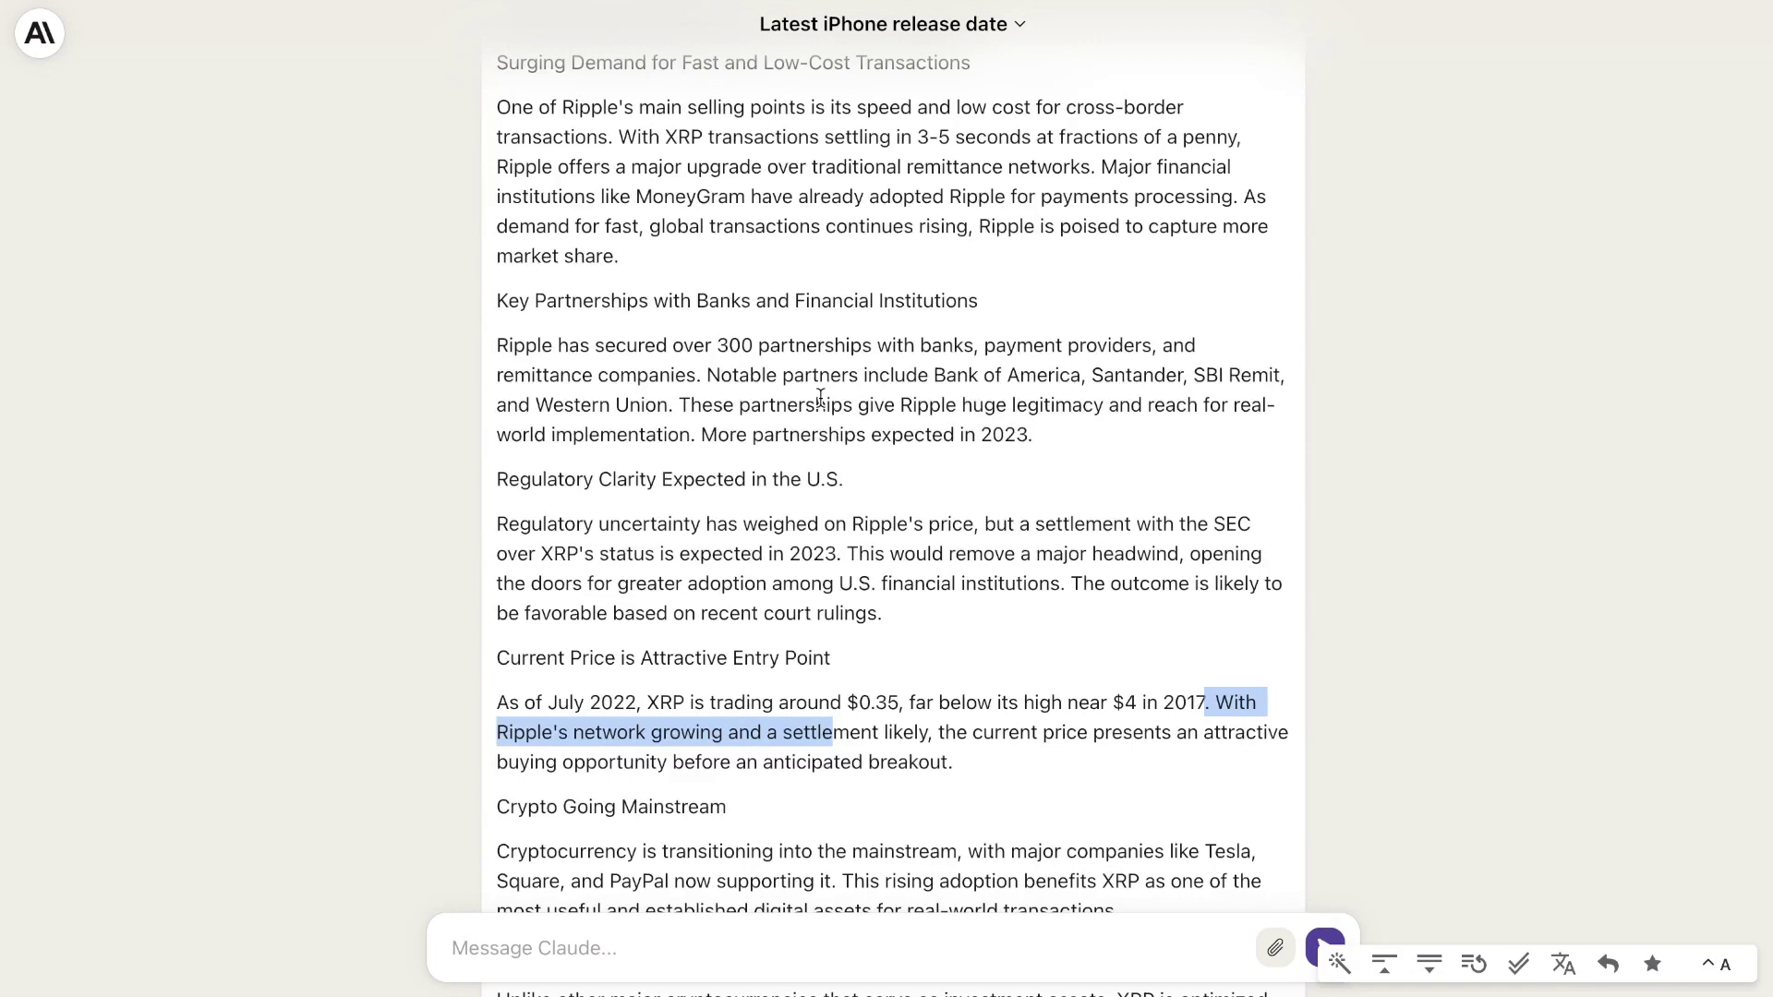
scroll(820, 399, "down", 7)
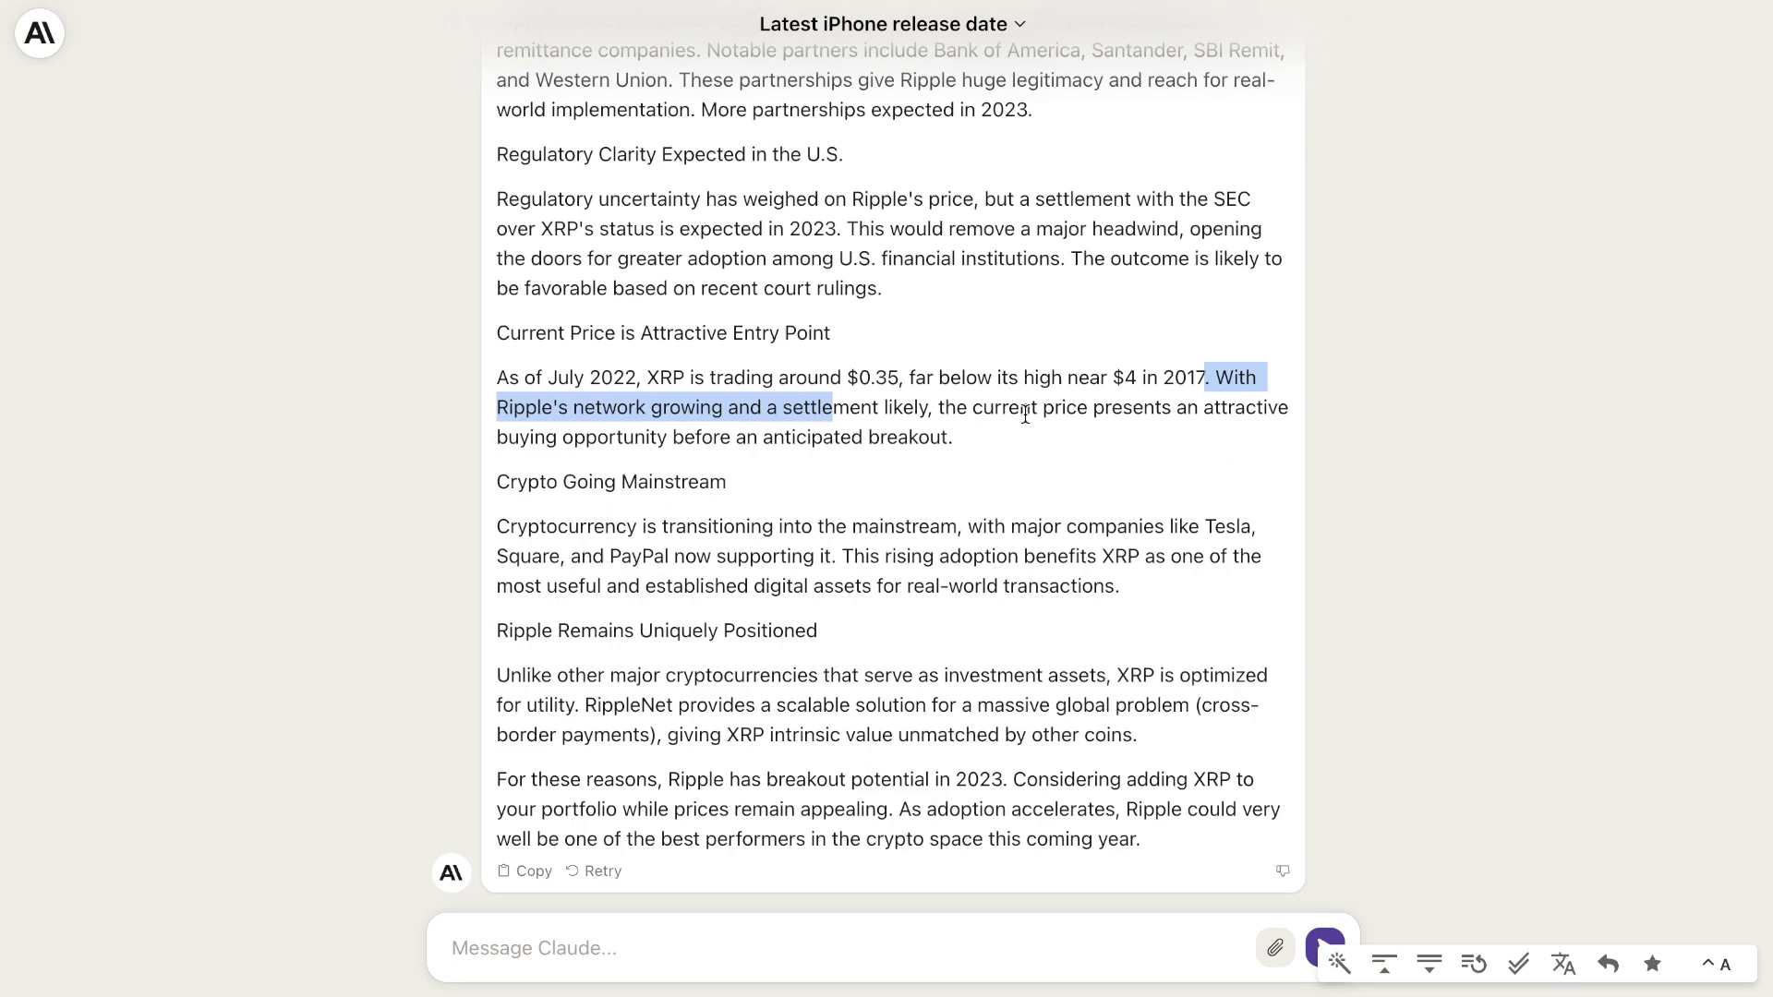
scroll(960, 443, "up", 14)
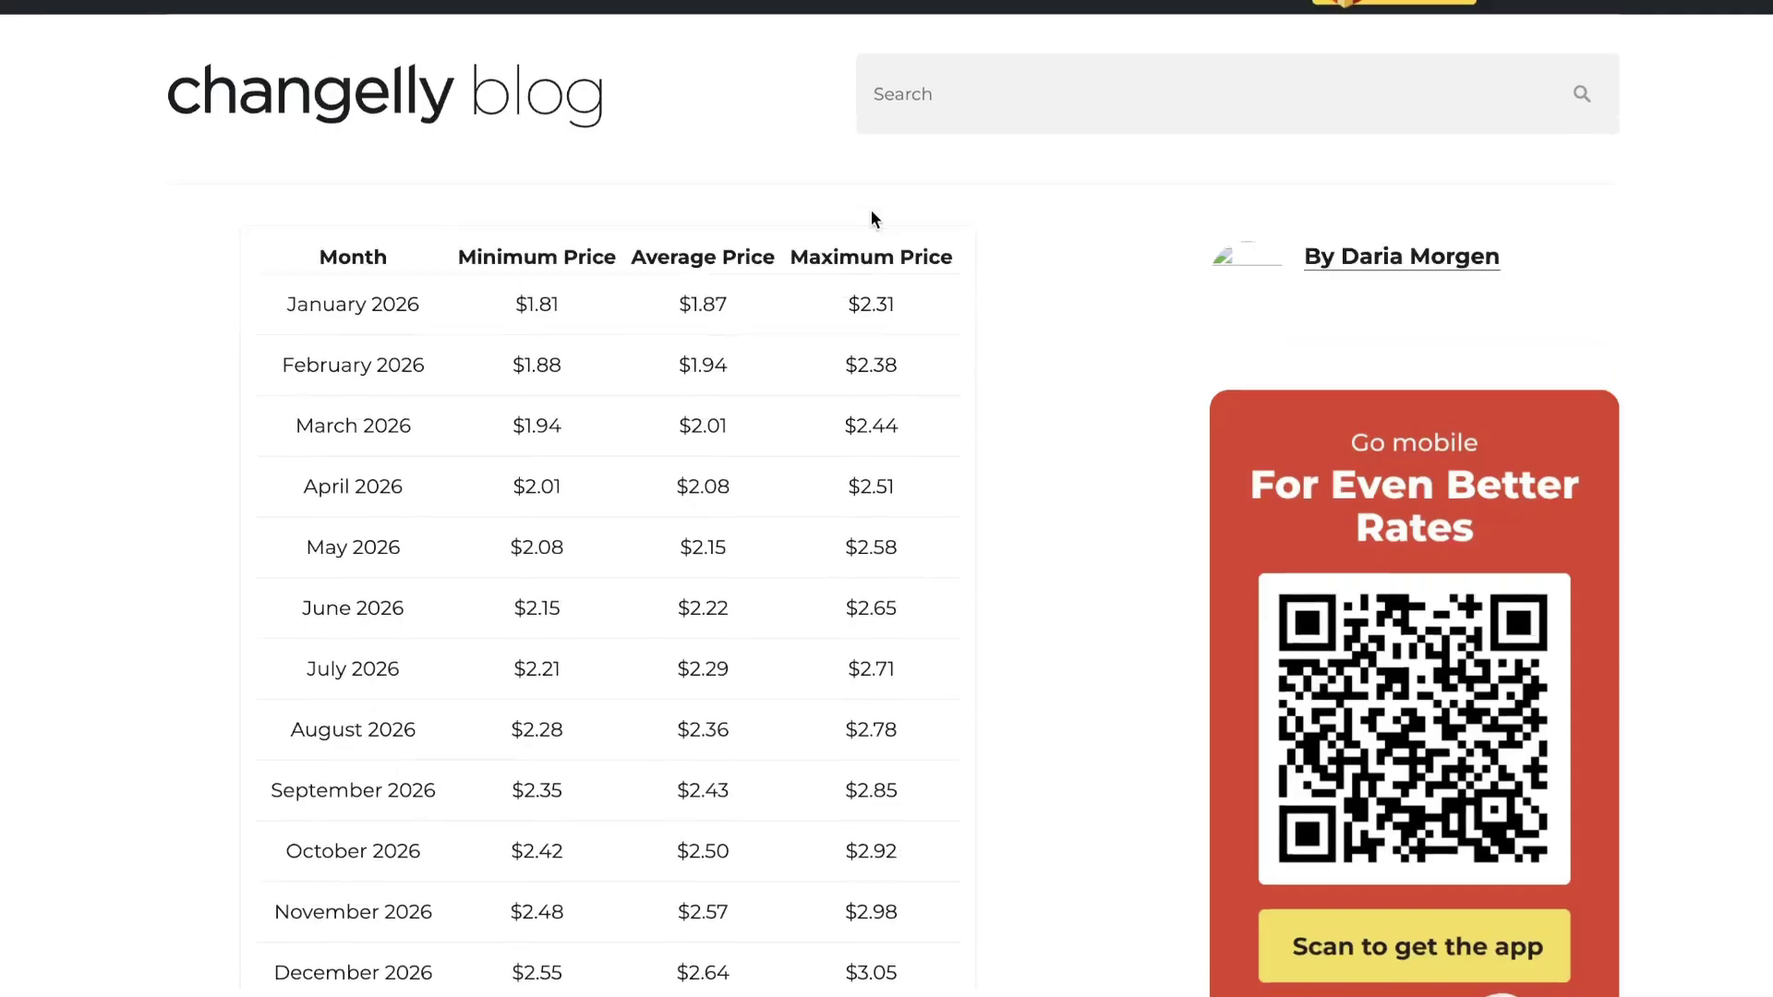
Step: Select the title of the Changelly 'XRP Price Prediction 2023 – 2030' article
scroll(871, 219, "down", 20)
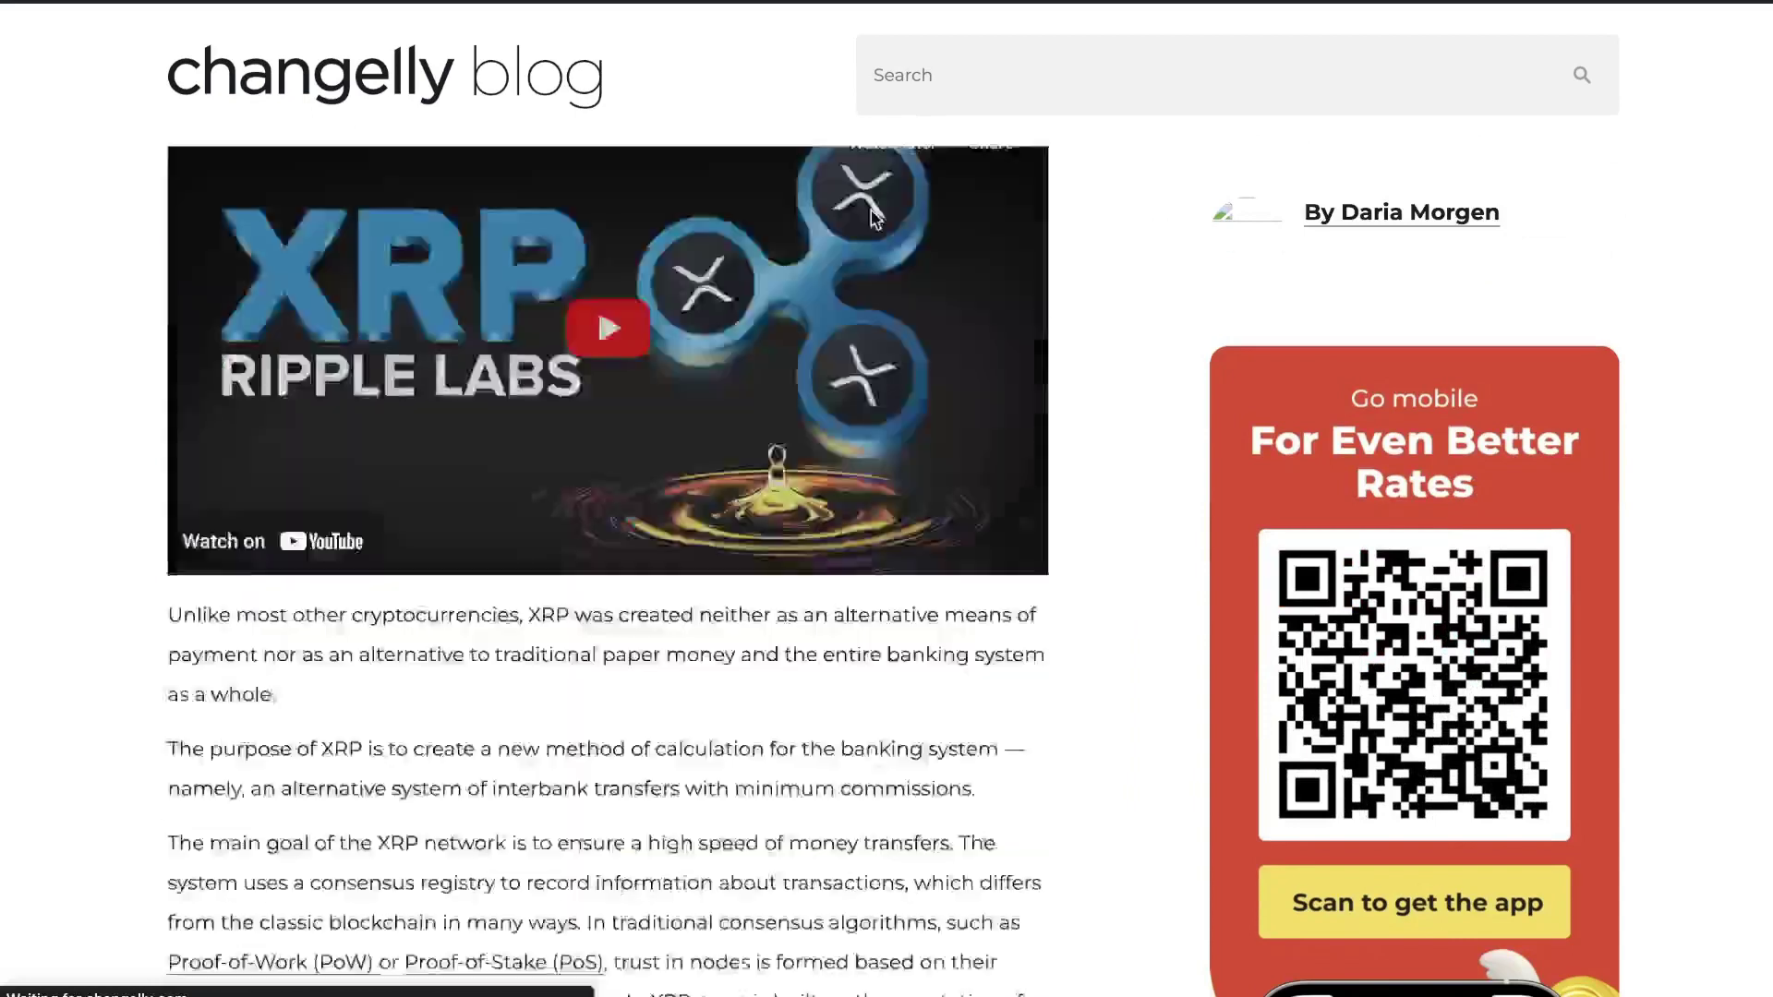
scroll(875, 217, "down", 20)
scroll(874, 217, "up", 20)
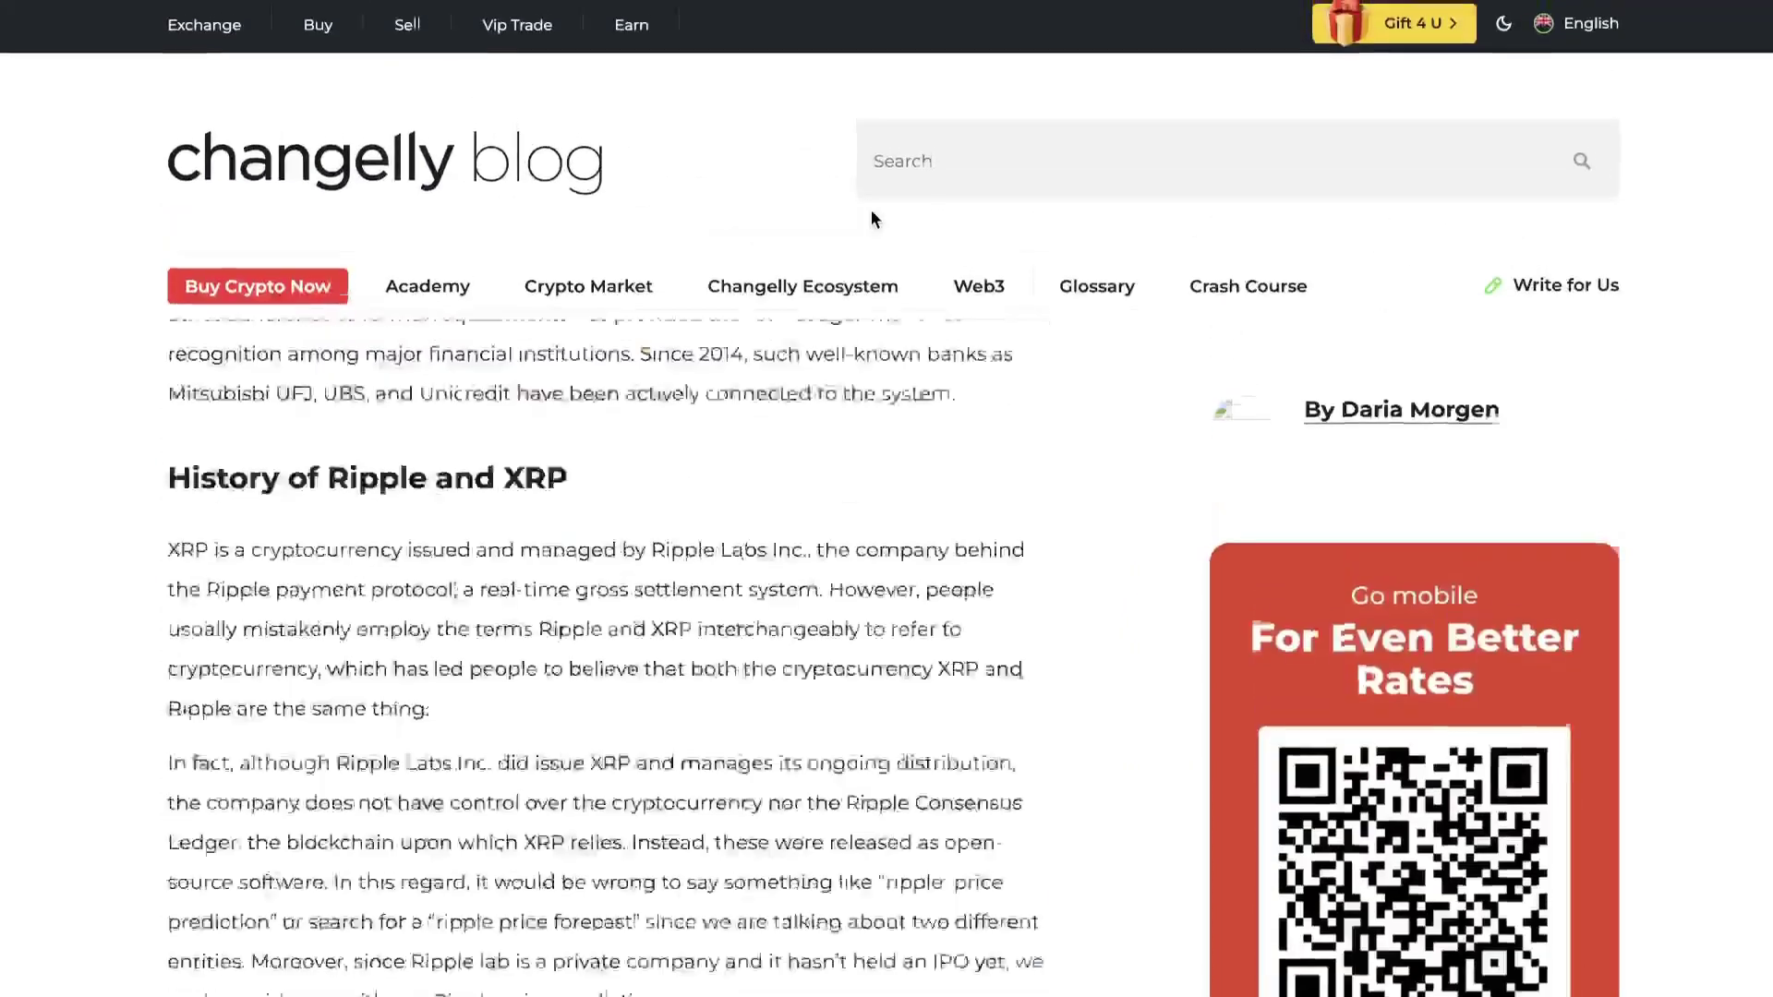
scroll(872, 214, "down", 20)
scroll(872, 214, "up", 20)
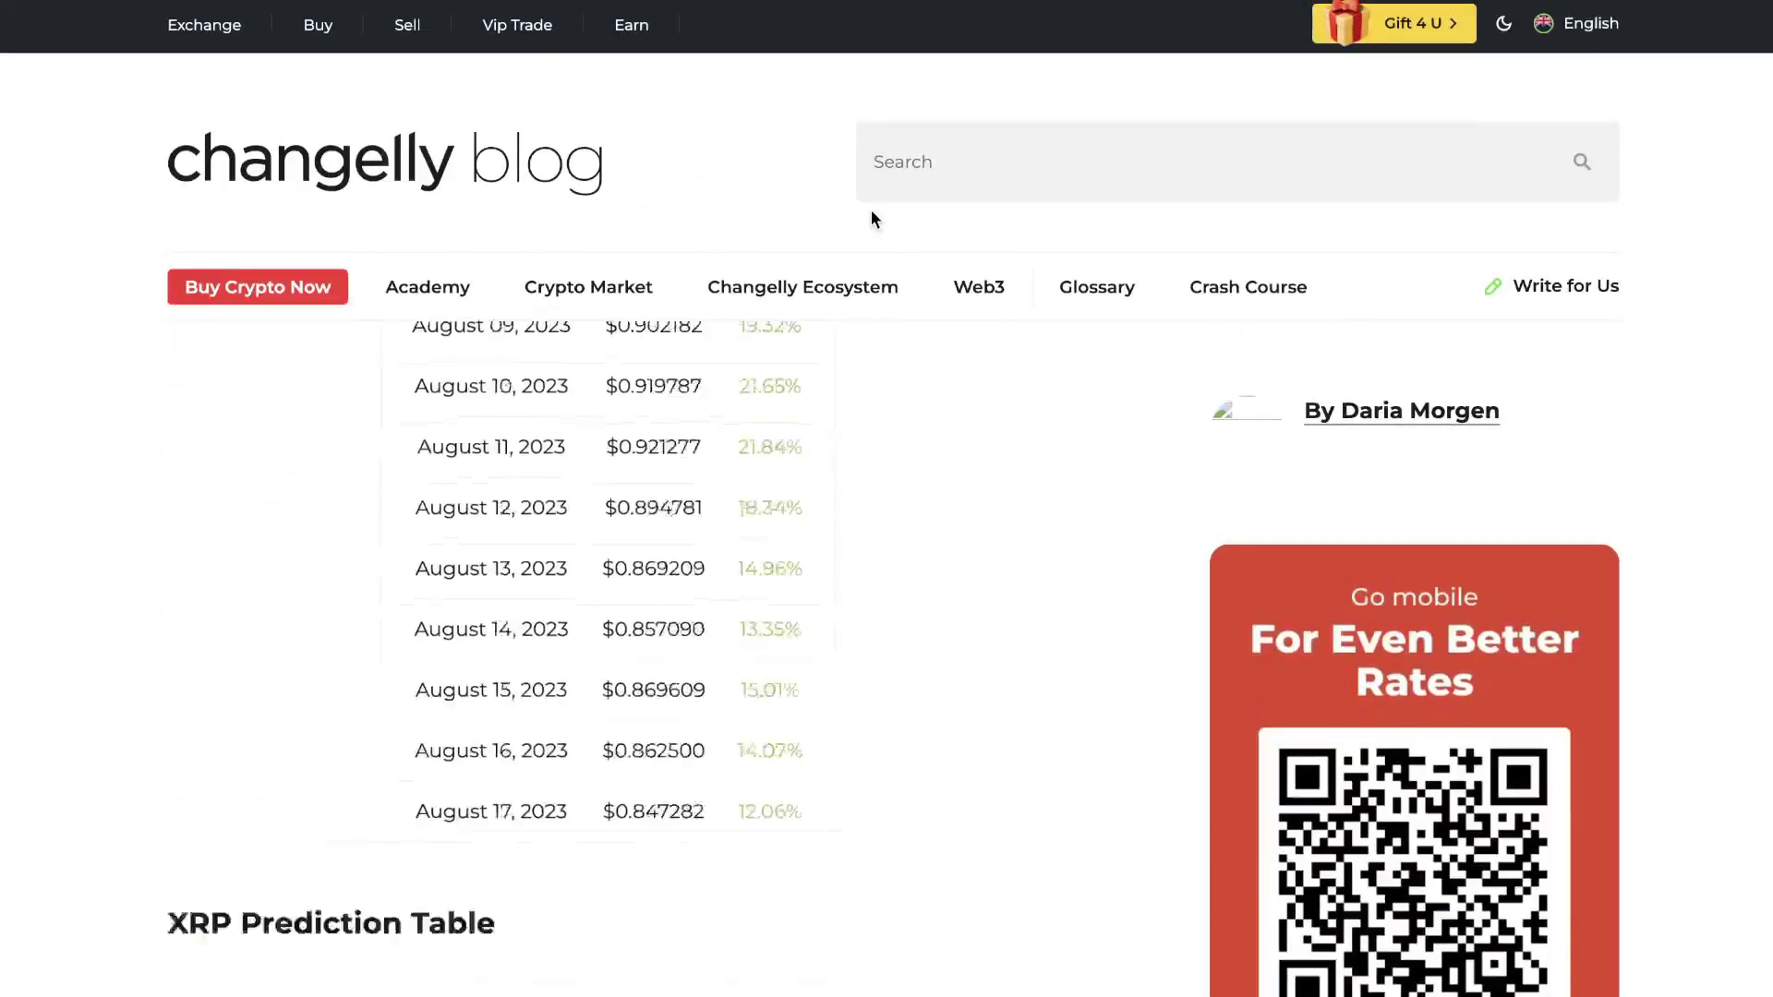
scroll(874, 218, "up", 20)
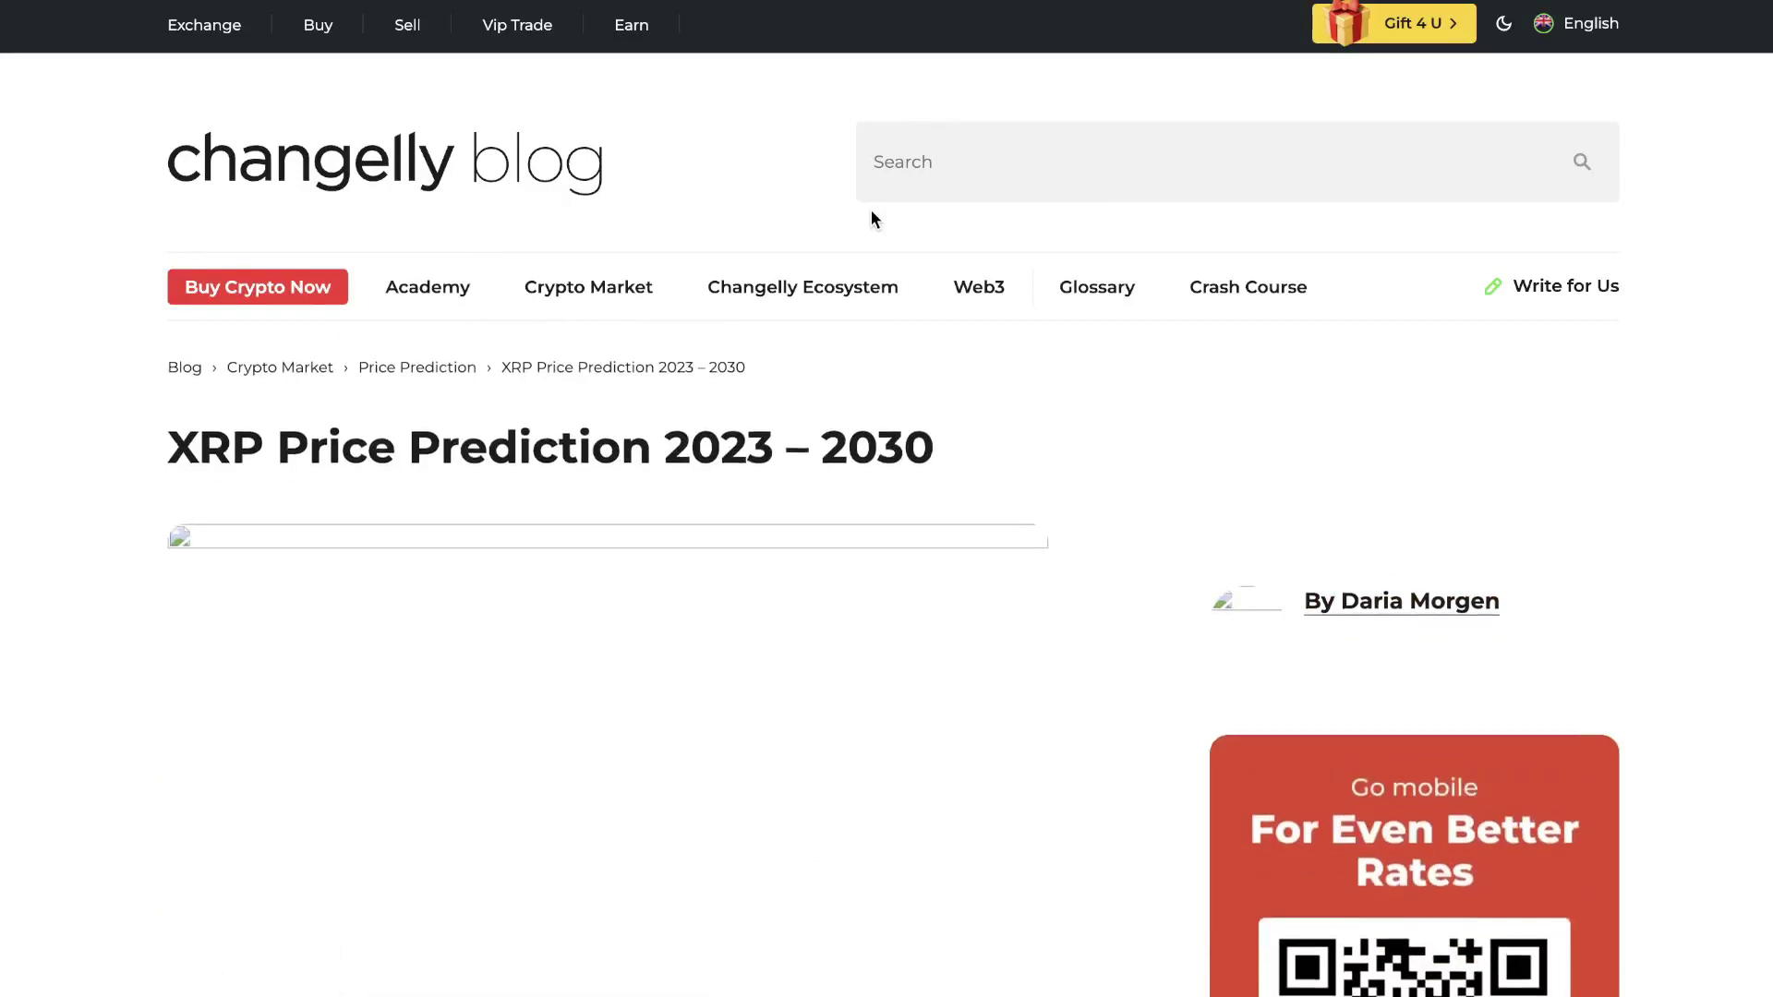
scroll(872, 211, "down", 1)
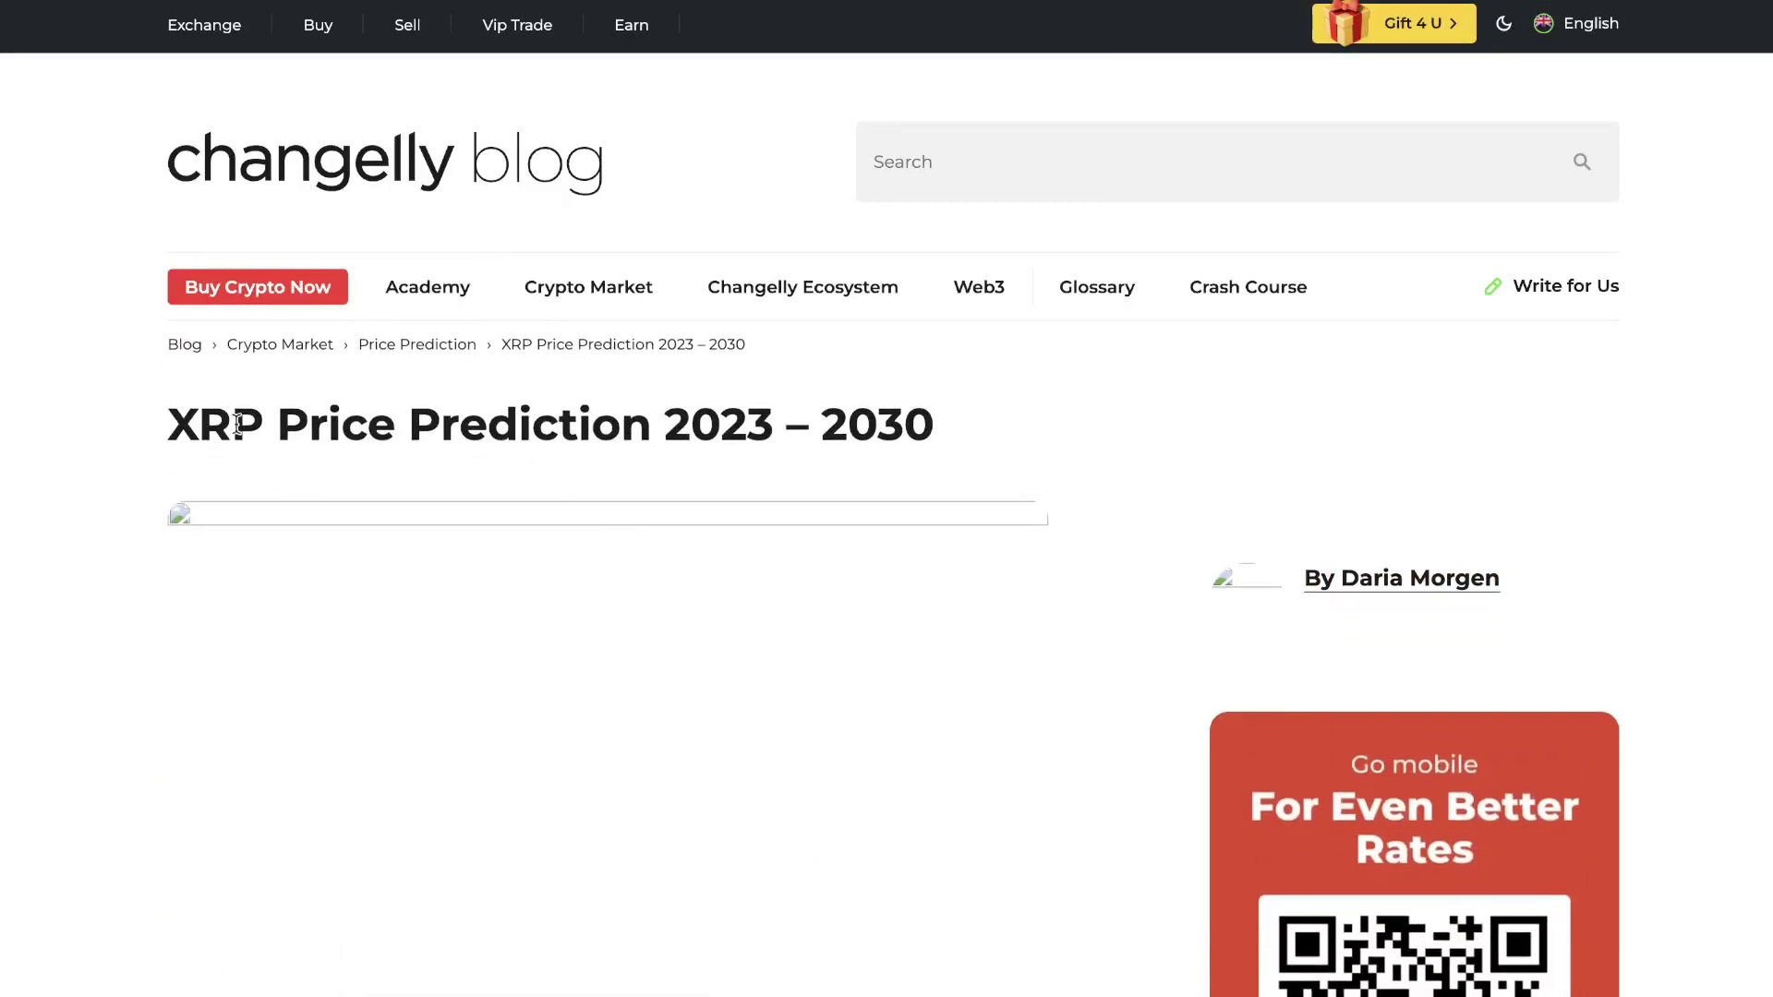
left_click_drag(171, 428, 328, 429)
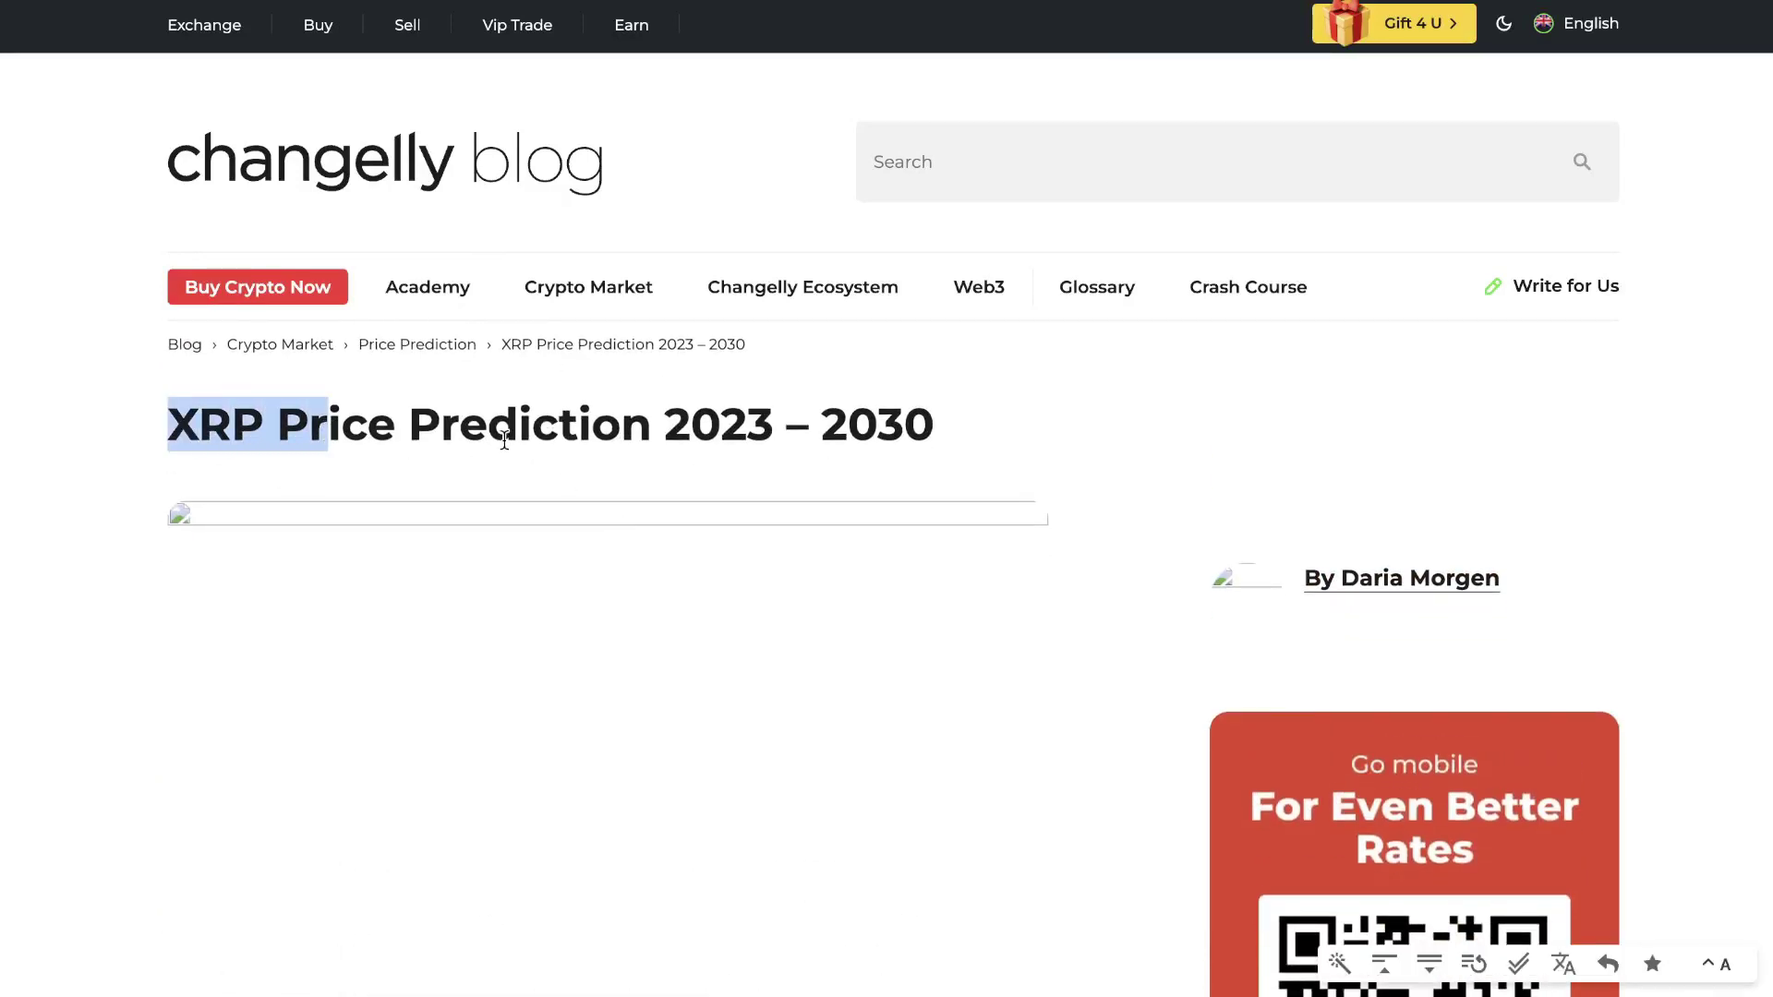
left_click_drag(687, 429, 800, 427)
Step: Extend the selection down through the Changelly article body and copy it
scroll(937, 510, "down", 5)
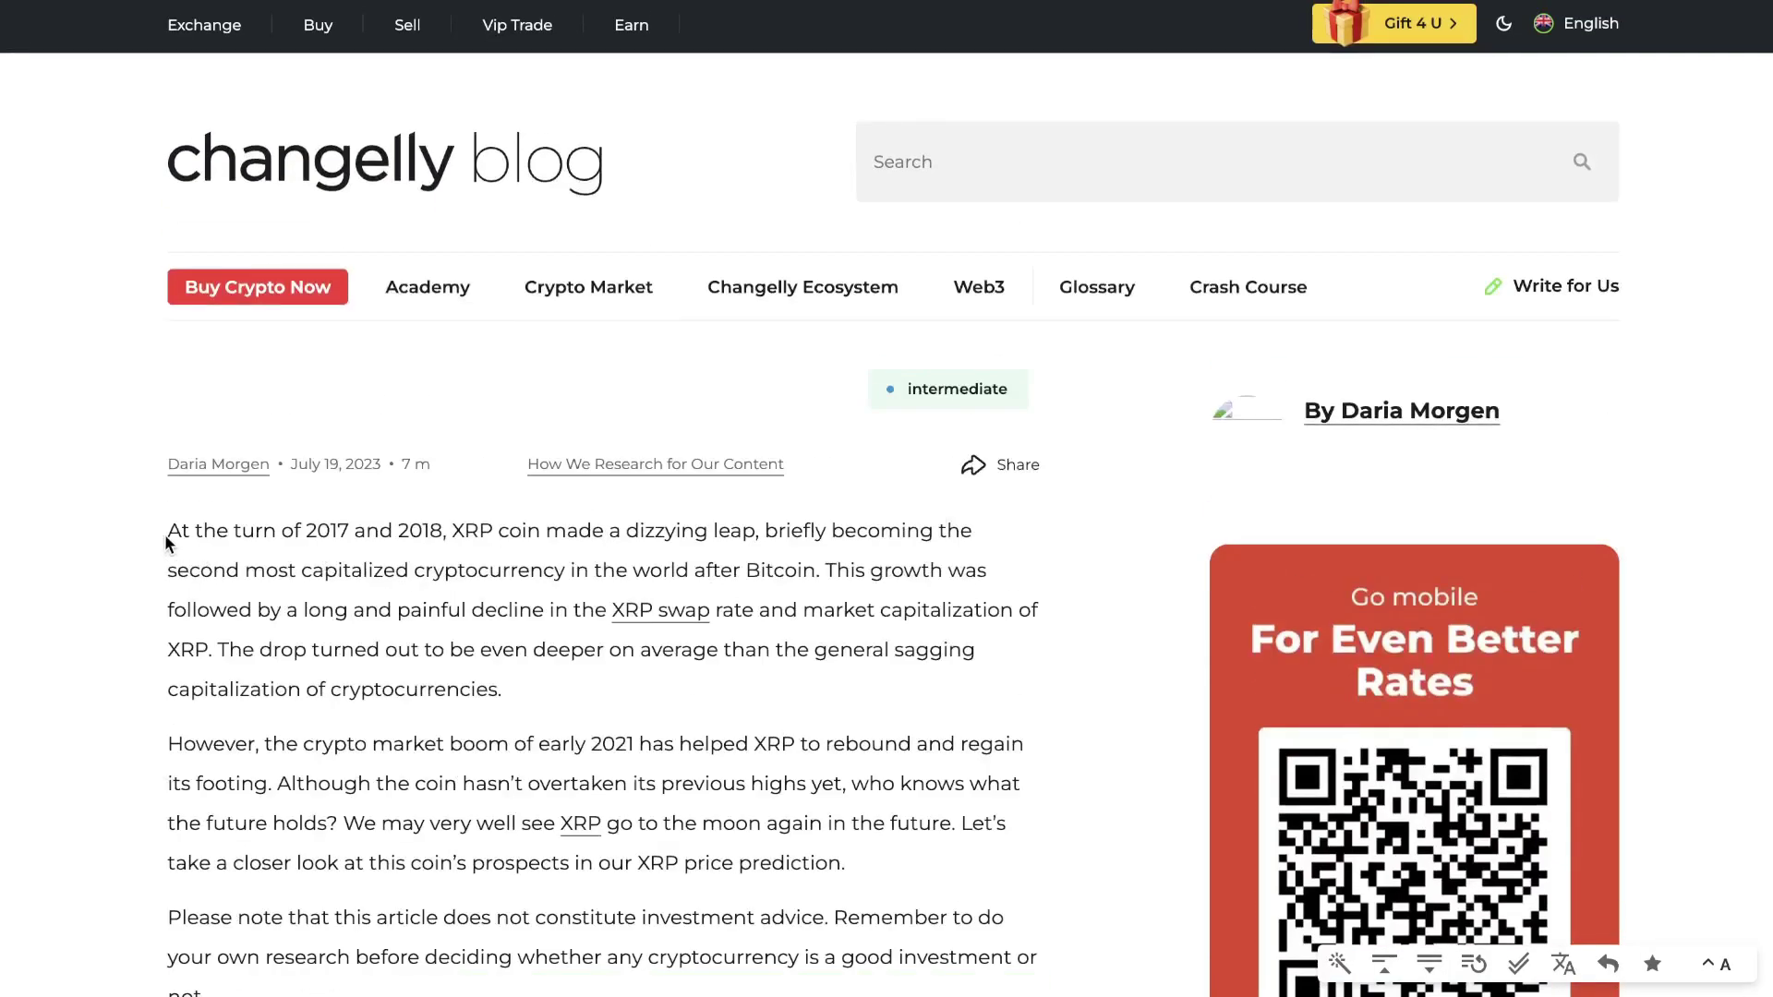
left_click_drag(170, 530, 236, 674)
scroll(388, 878, "down", 7)
scroll(388, 960, "down", 15)
scroll(609, 553, "down", 15)
scroll(301, 936, "down", 13)
scroll(305, 996, "down", 14)
scroll(305, 996, "down", 15)
scroll(304, 996, "down", 16)
scroll(305, 996, "down", 16)
scroll(305, 996, "down", 16)
scroll(305, 996, "down", 15)
scroll(305, 996, "down", 13)
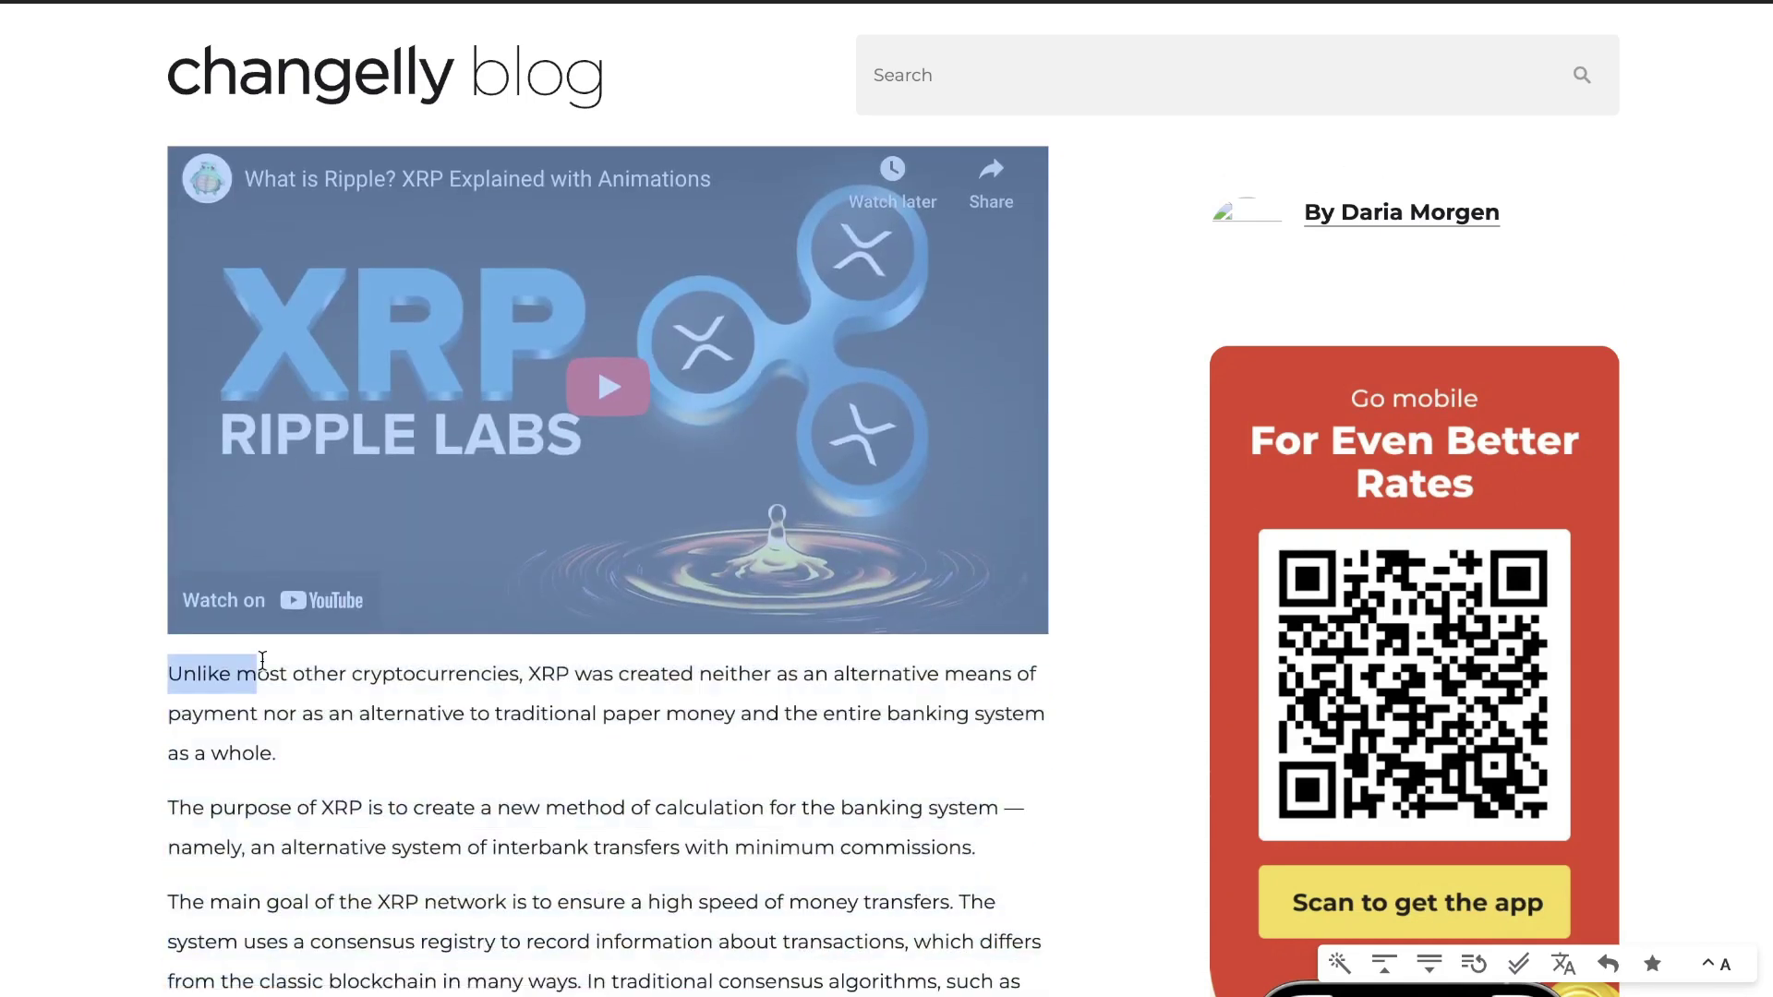
scroll(307, 426, "up", 5)
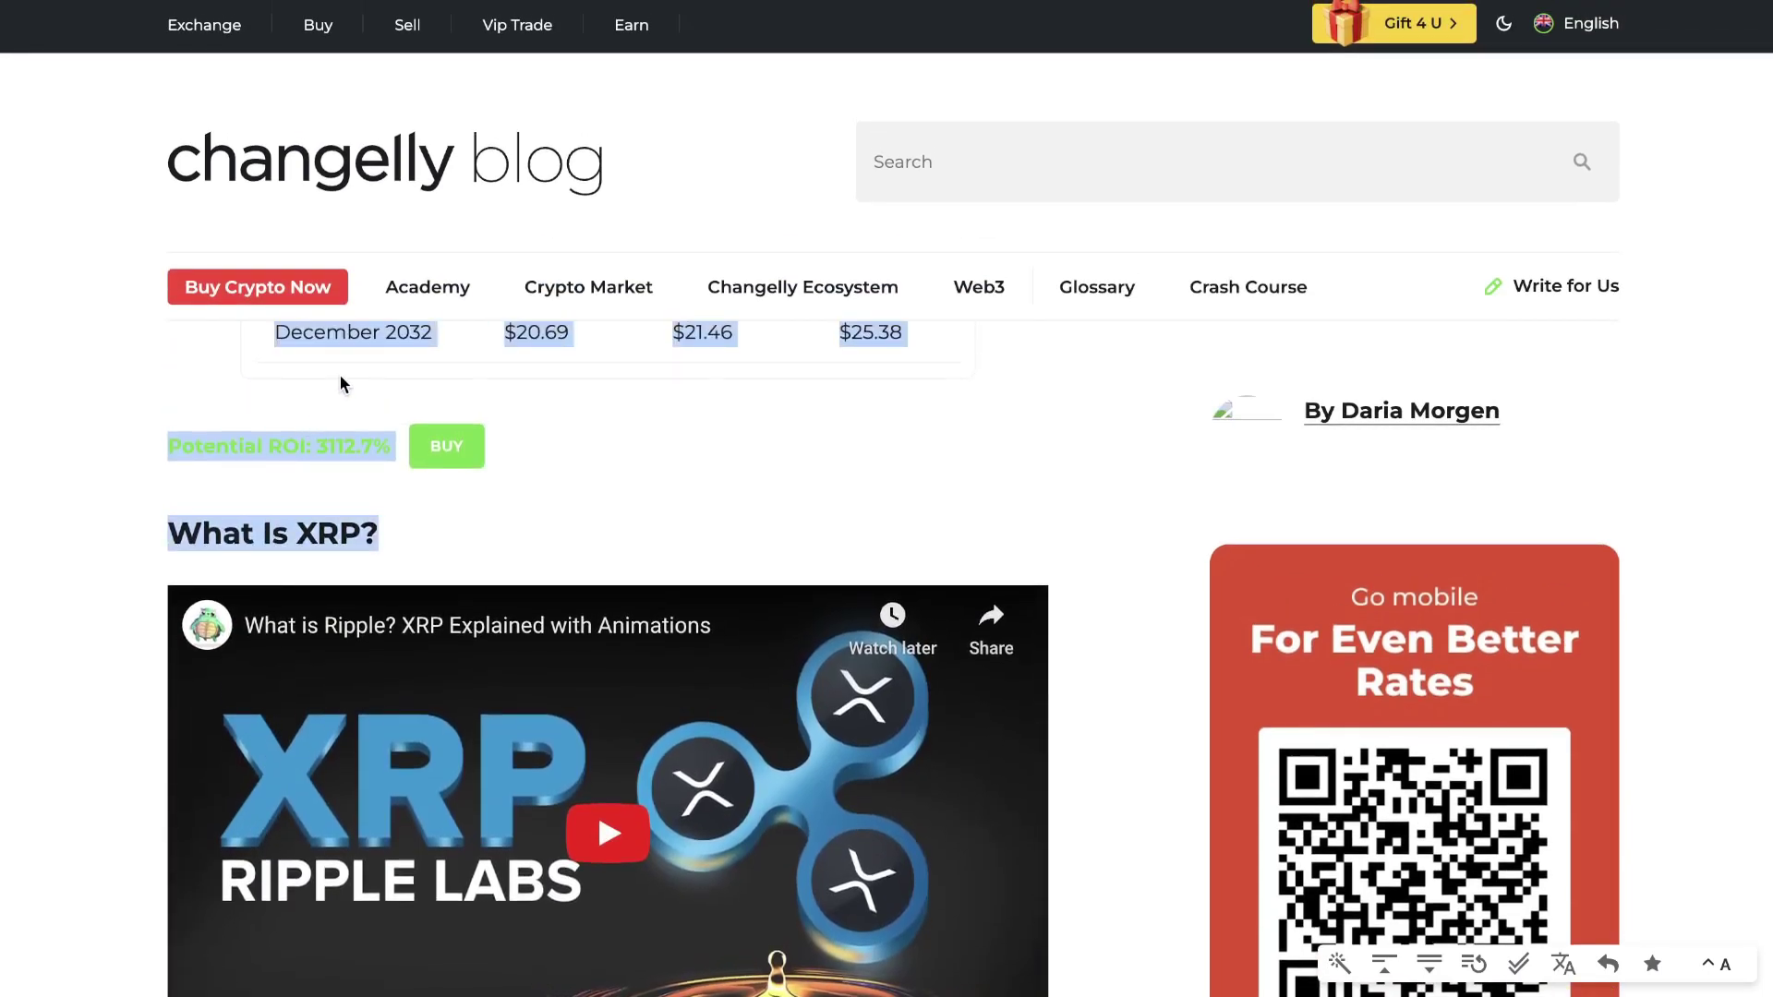
Step: Paste the copied Changelly article into the Claude message as paste.txt
left_click(340, 384)
key("super+Tab")
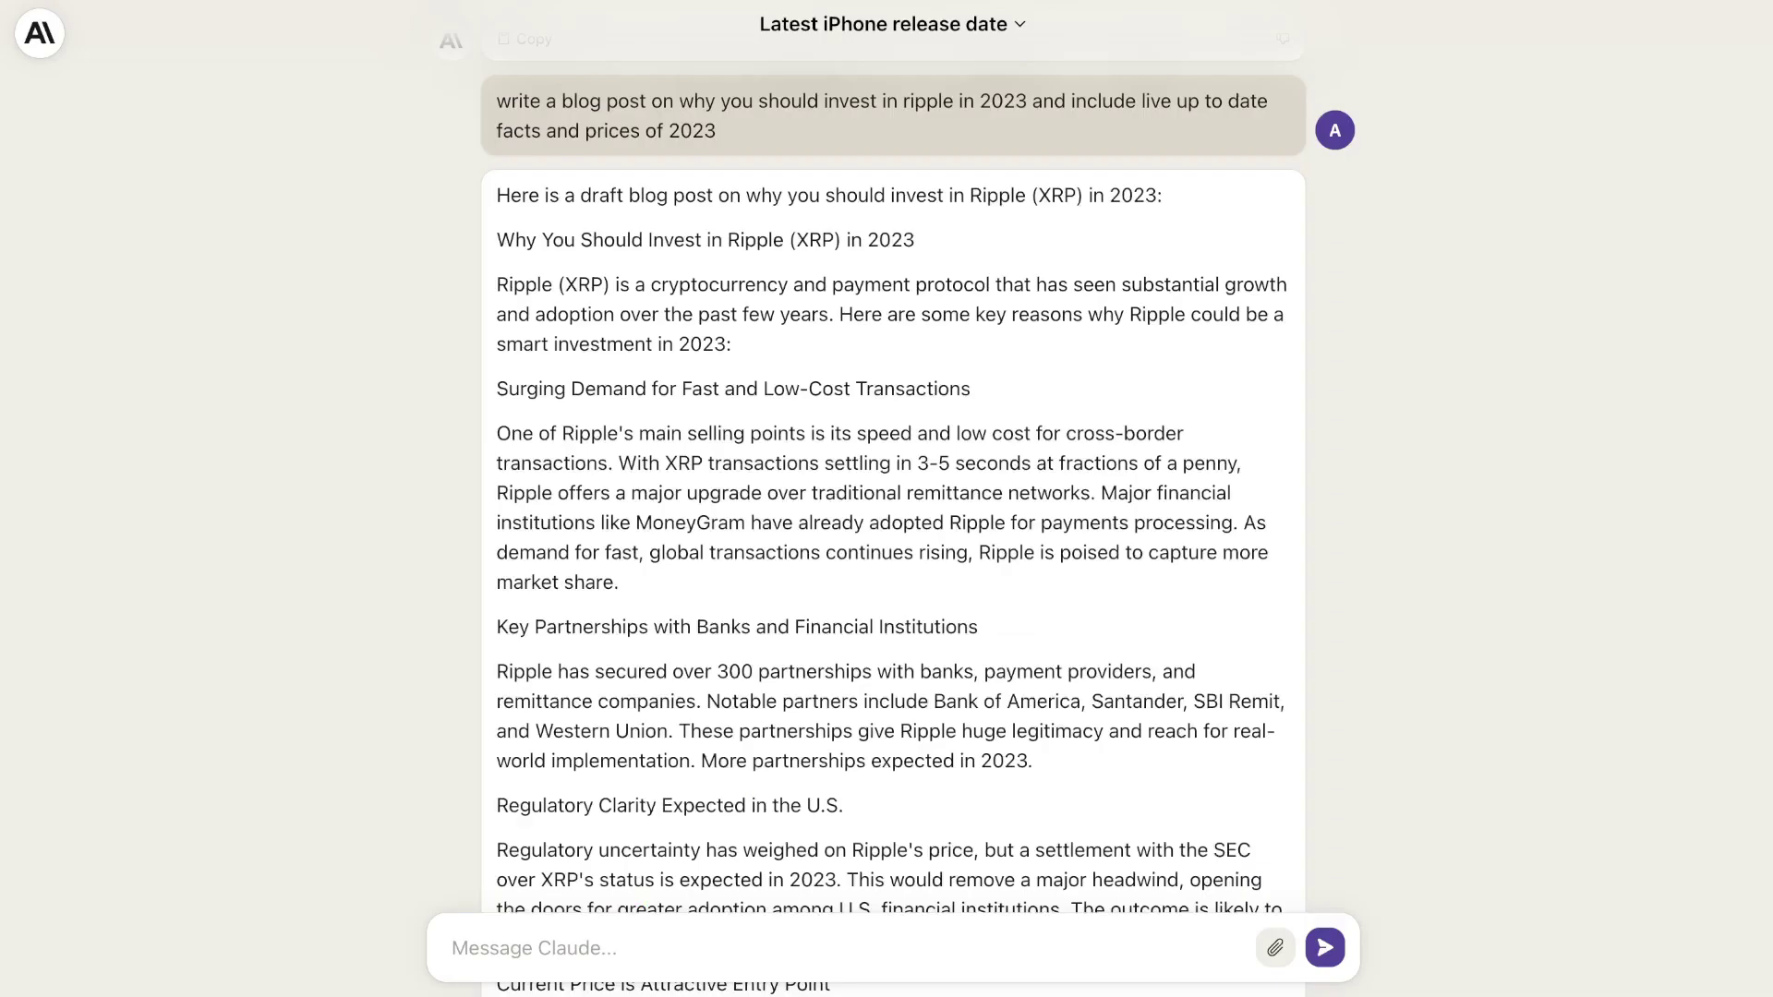
key("super+v")
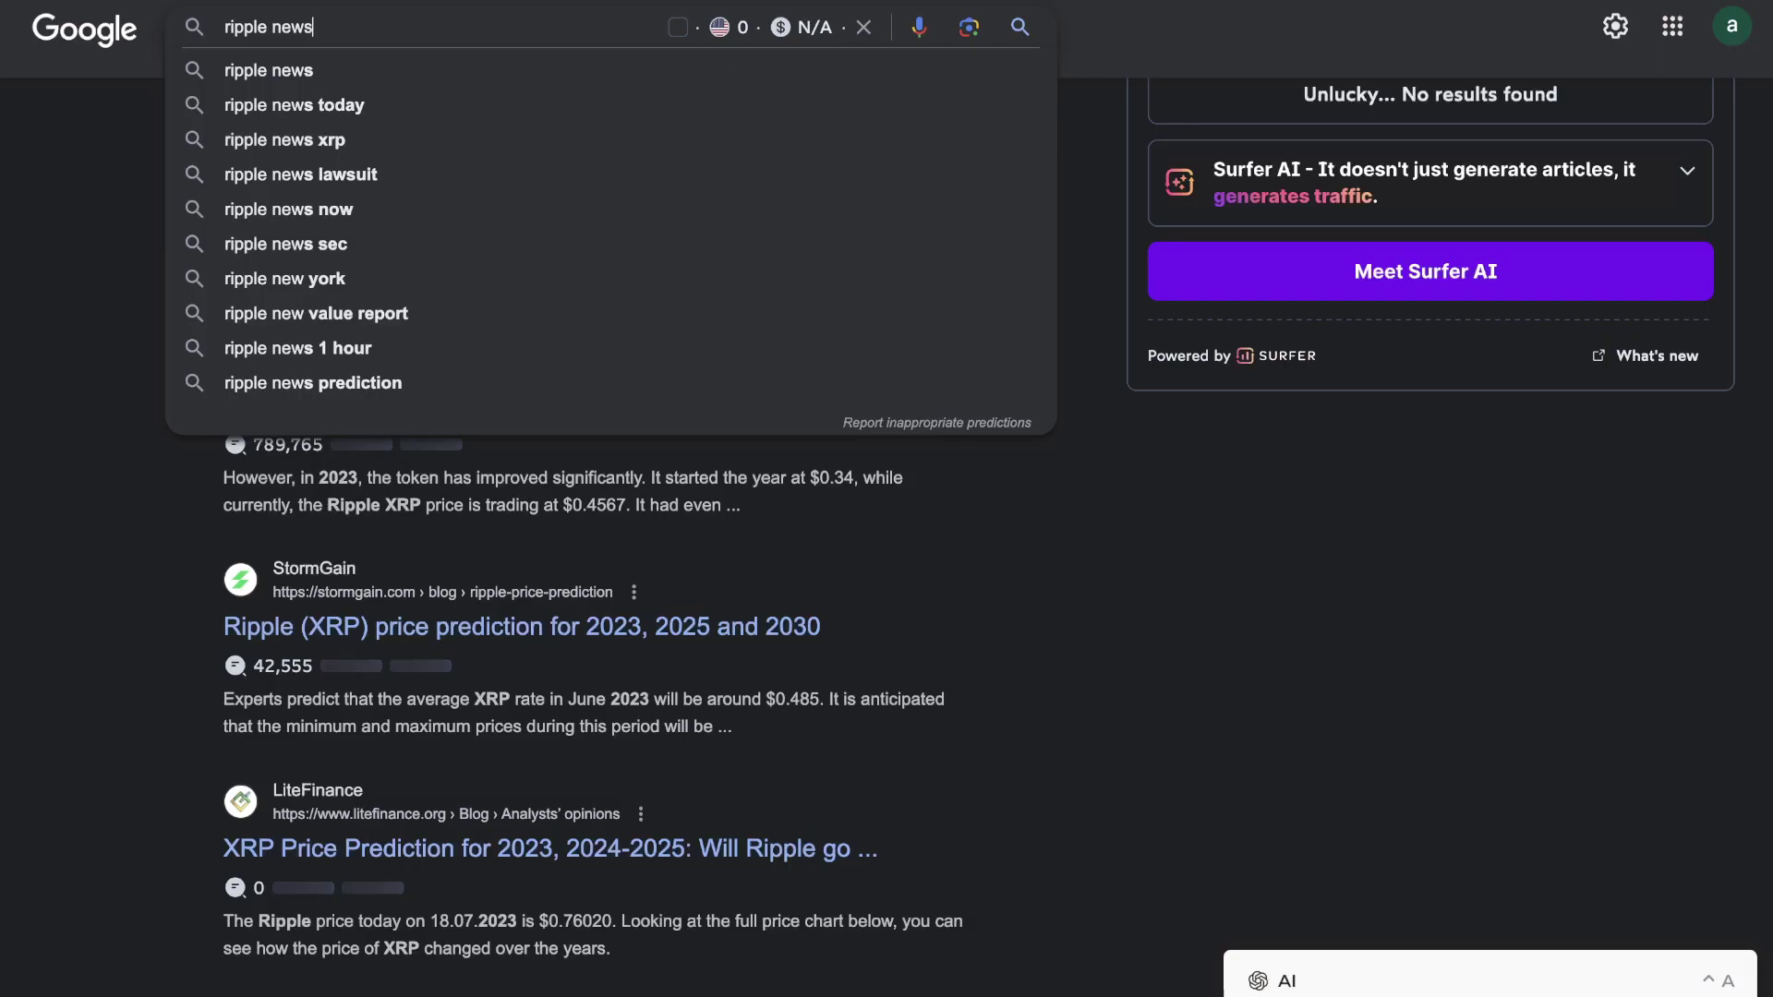
Step: Search 'ripple news 2023' and select the Reuters article's headline and three opening paragraphs
type("2023")
key("Return")
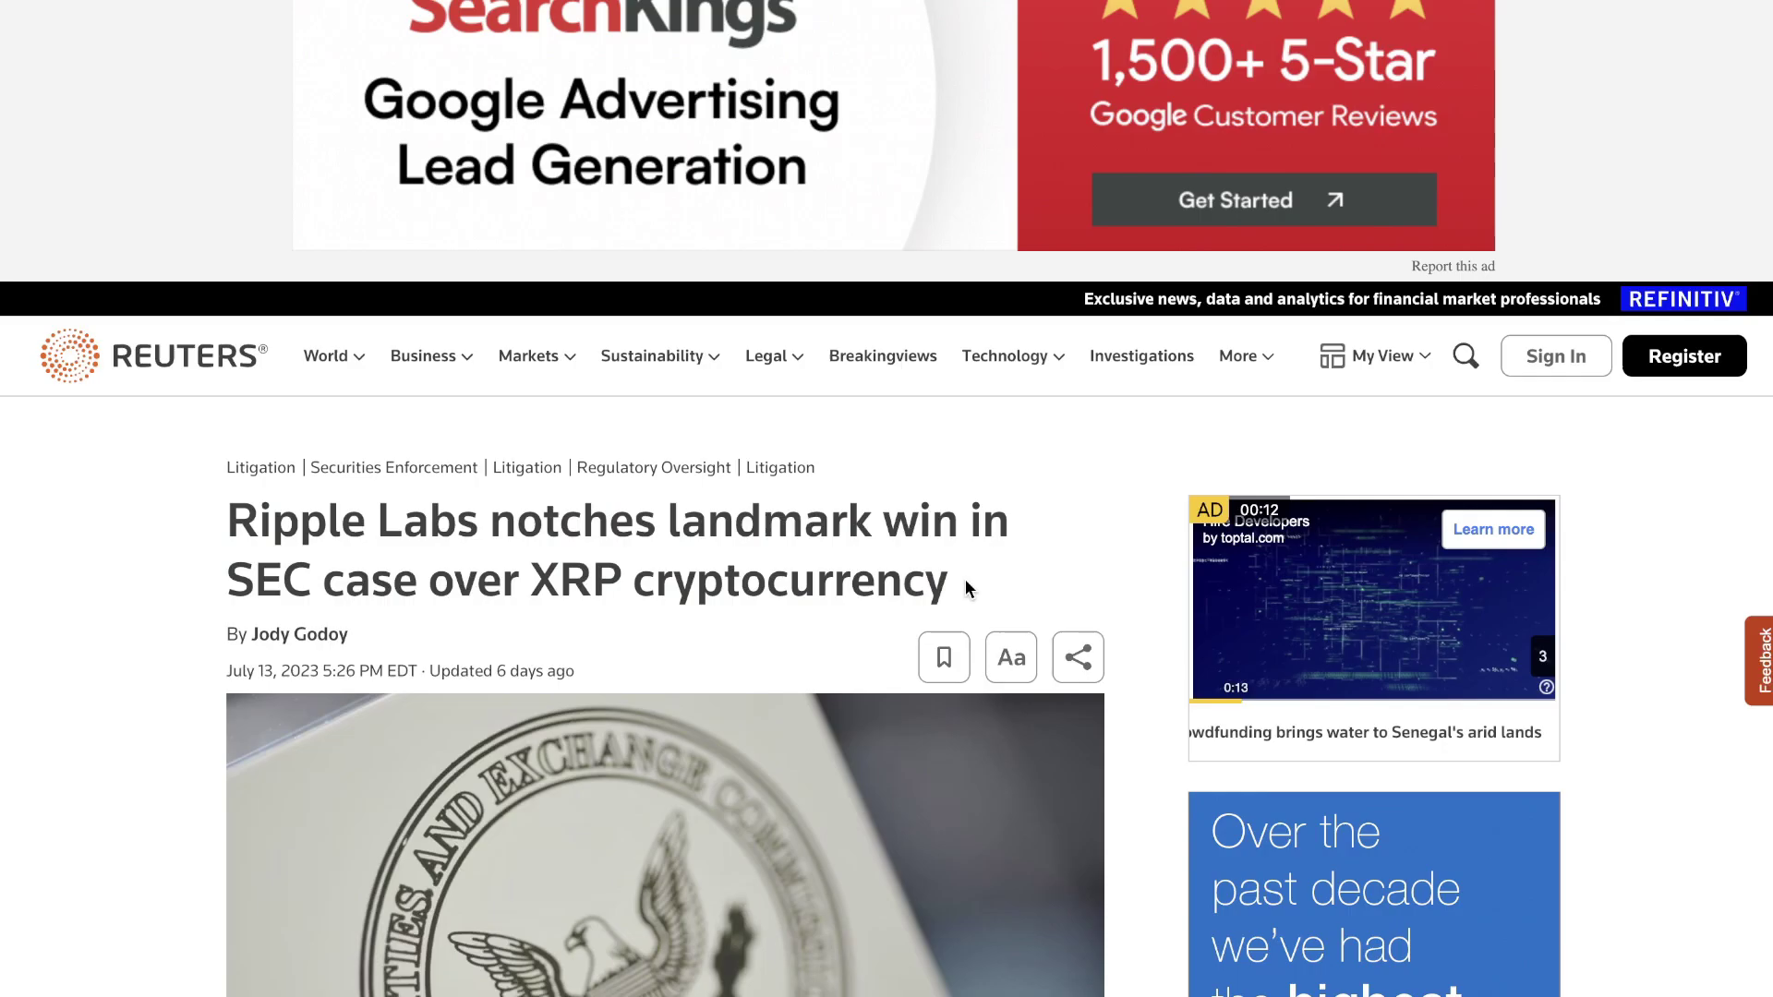
left_click_drag(966, 579, 251, 534)
scroll(249, 535, "down", 20)
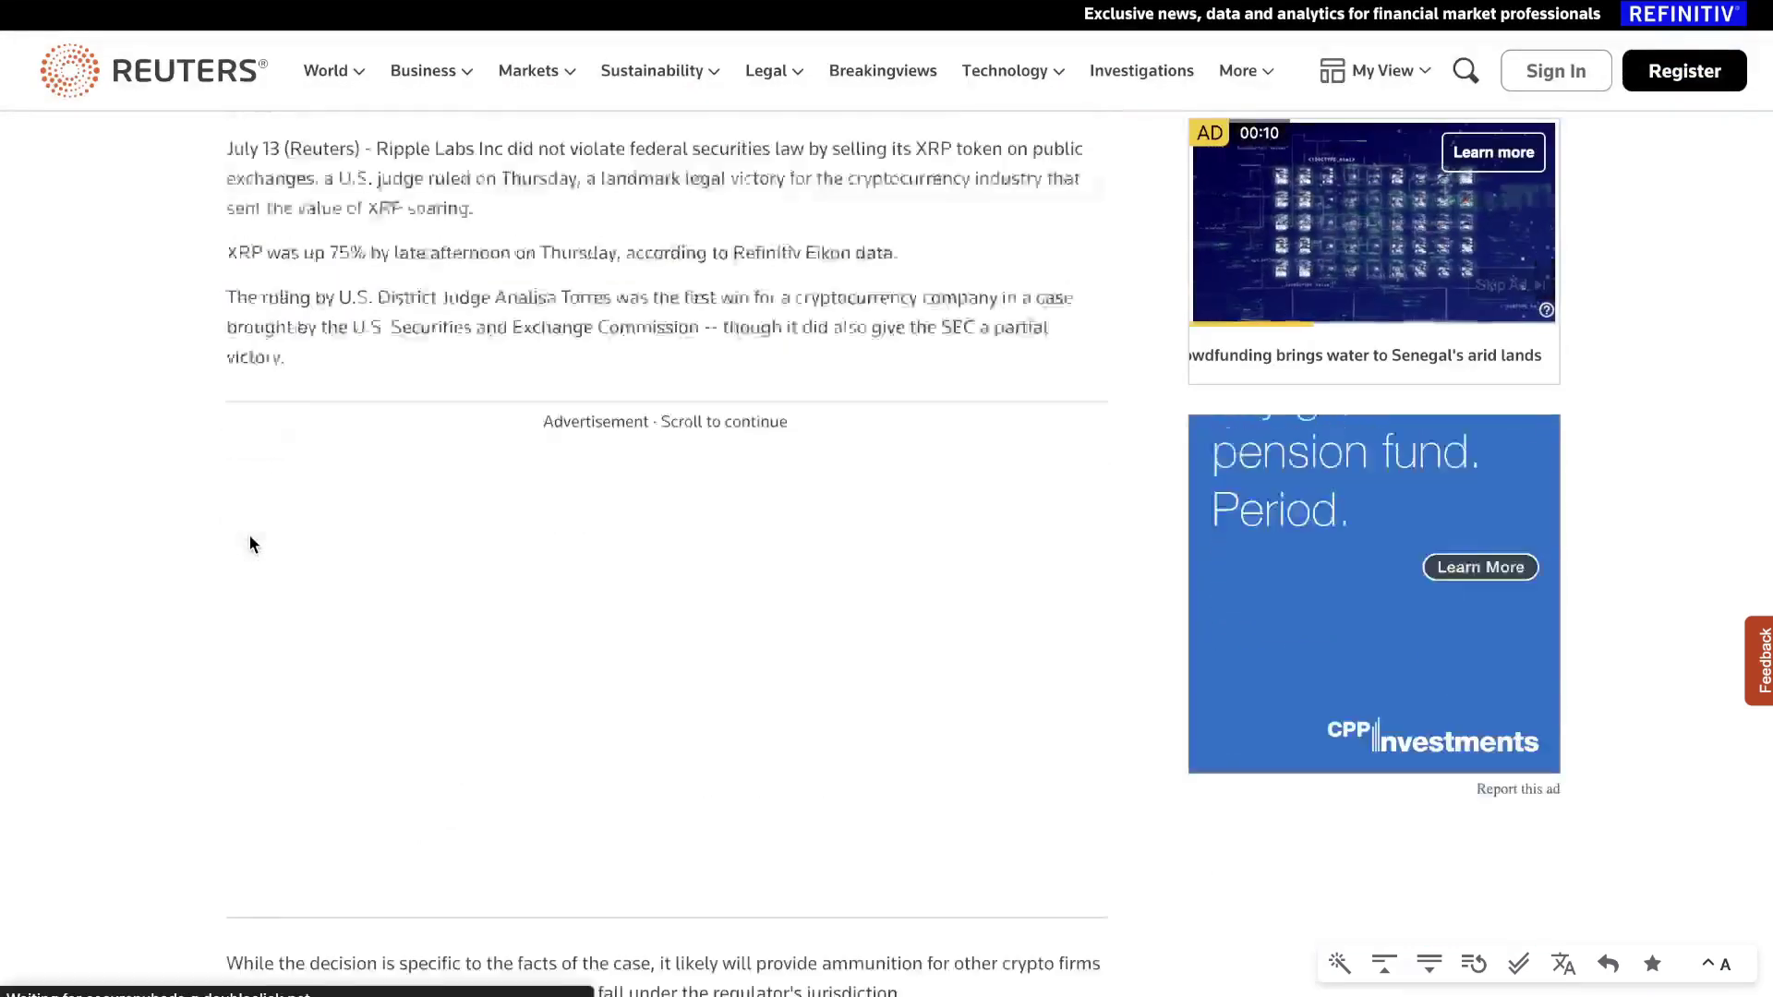
scroll(249, 535, "up", 8)
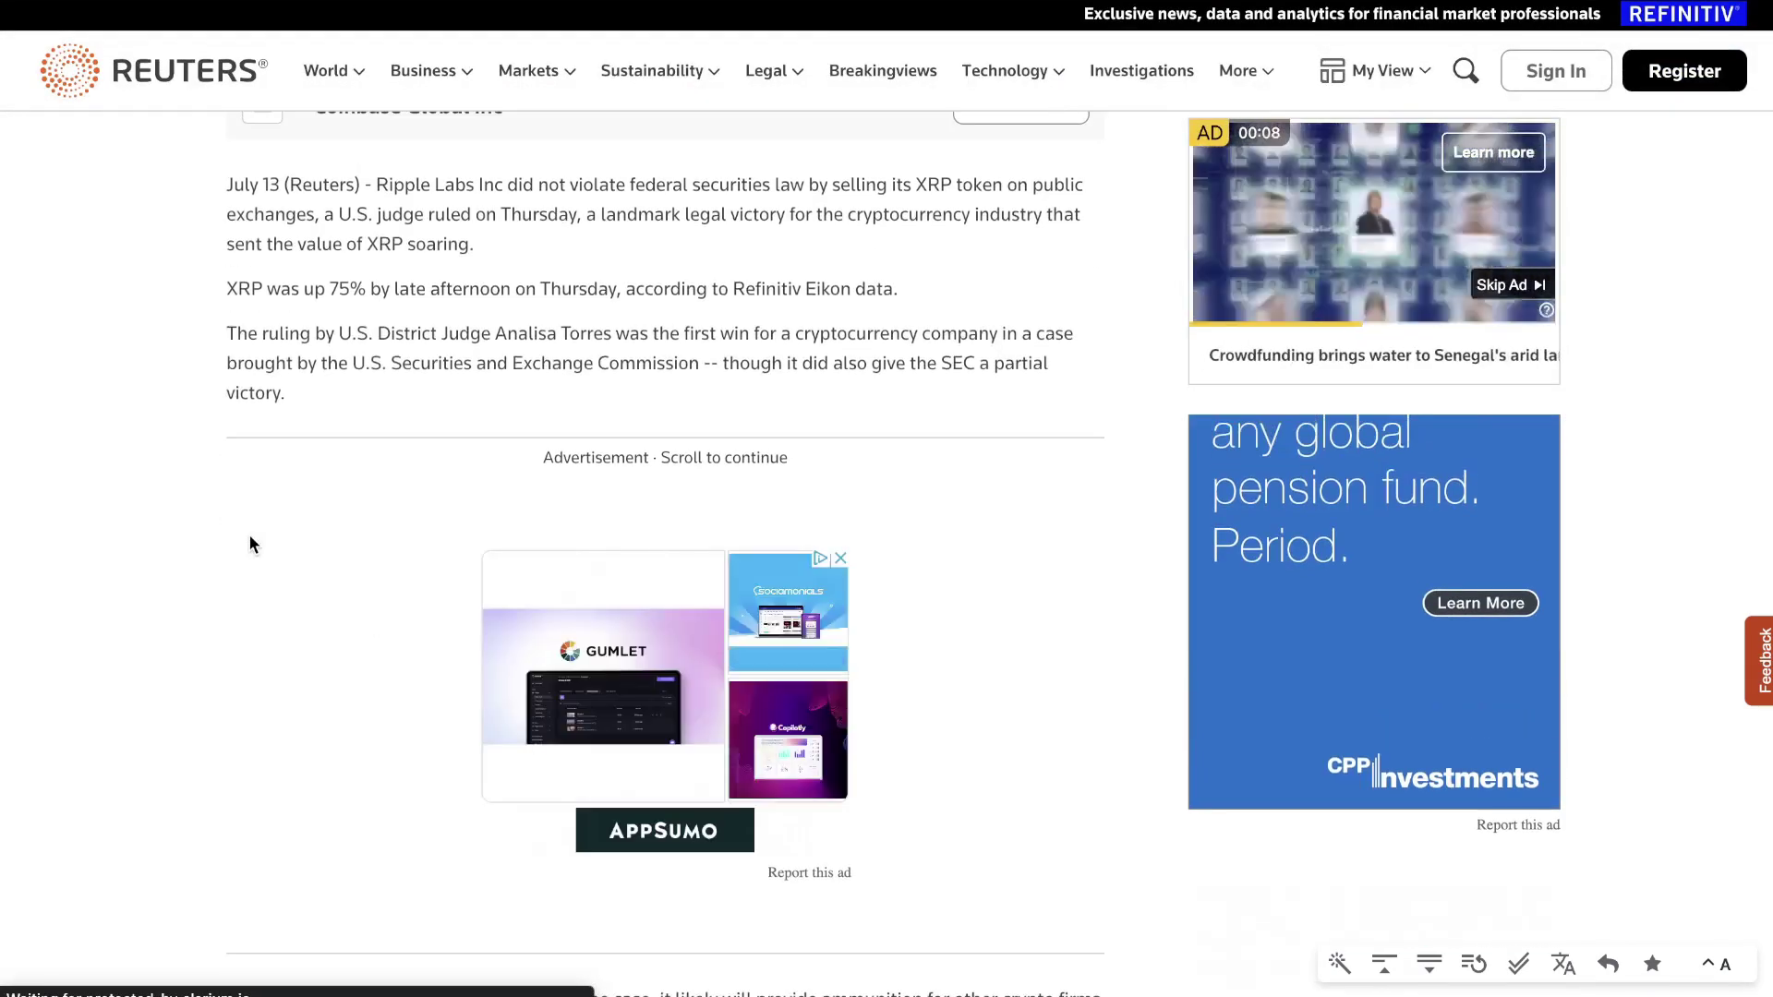
left_click_drag(218, 464, 255, 763)
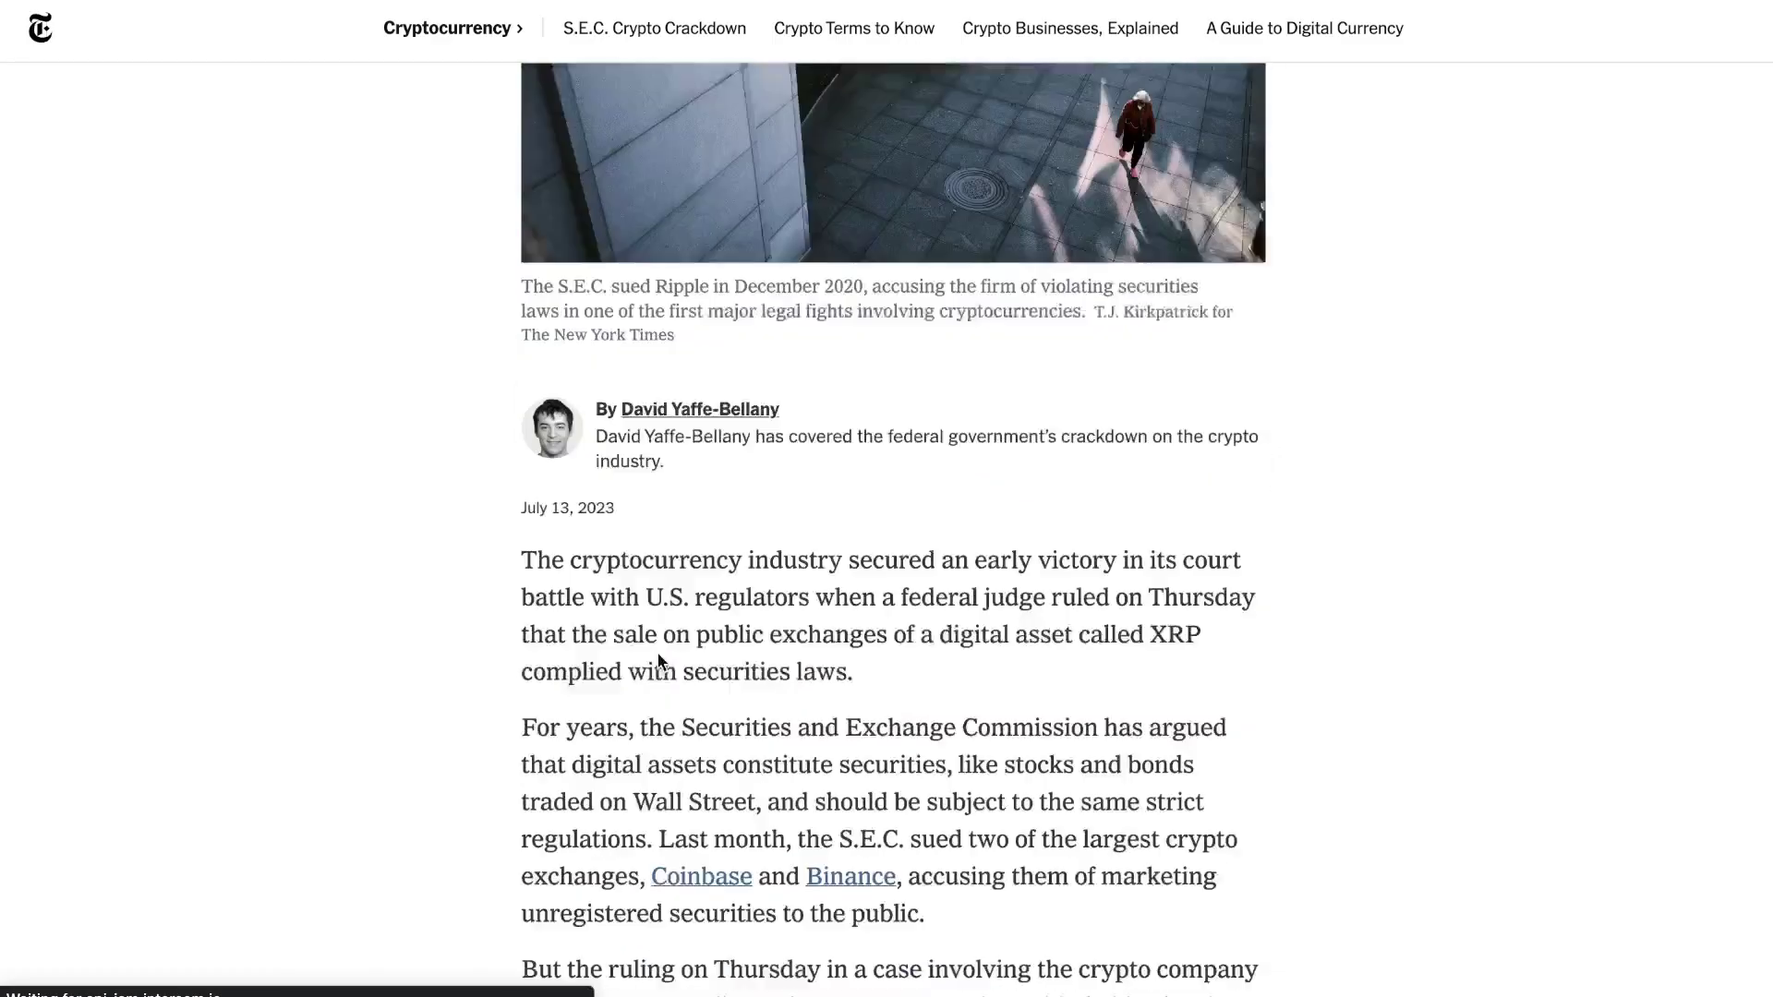
scroll(659, 654, "down", 20)
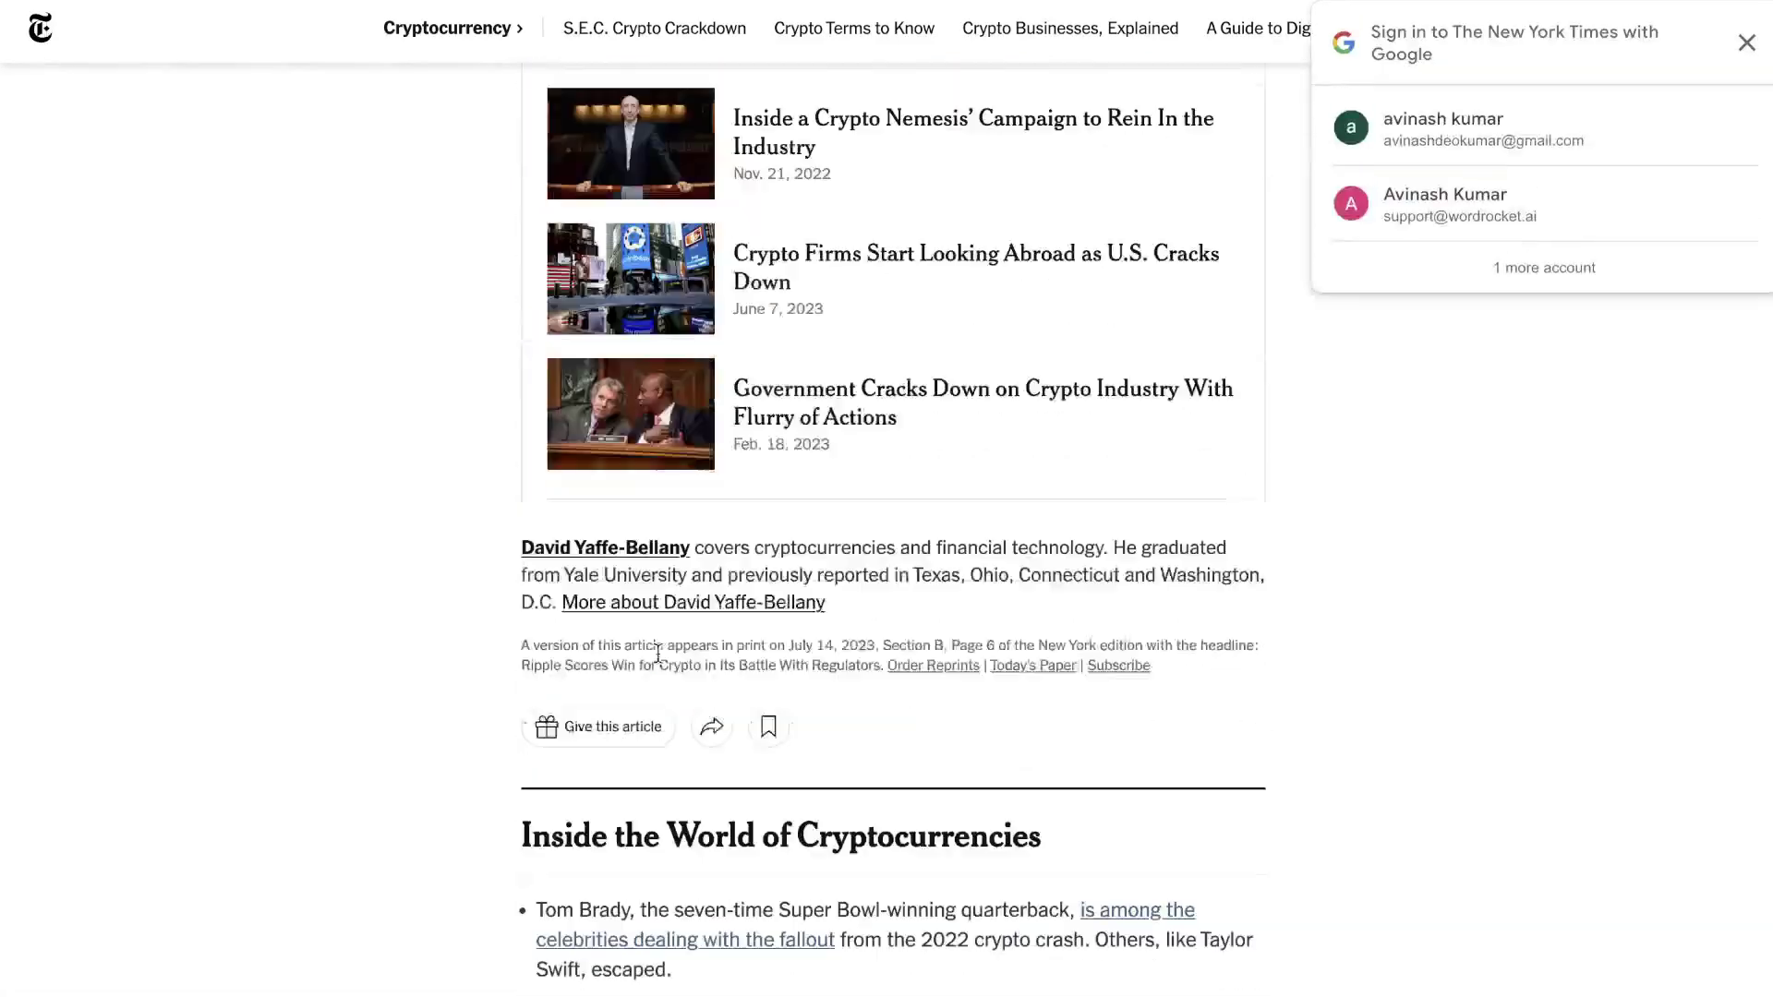
scroll(658, 654, "down", 3)
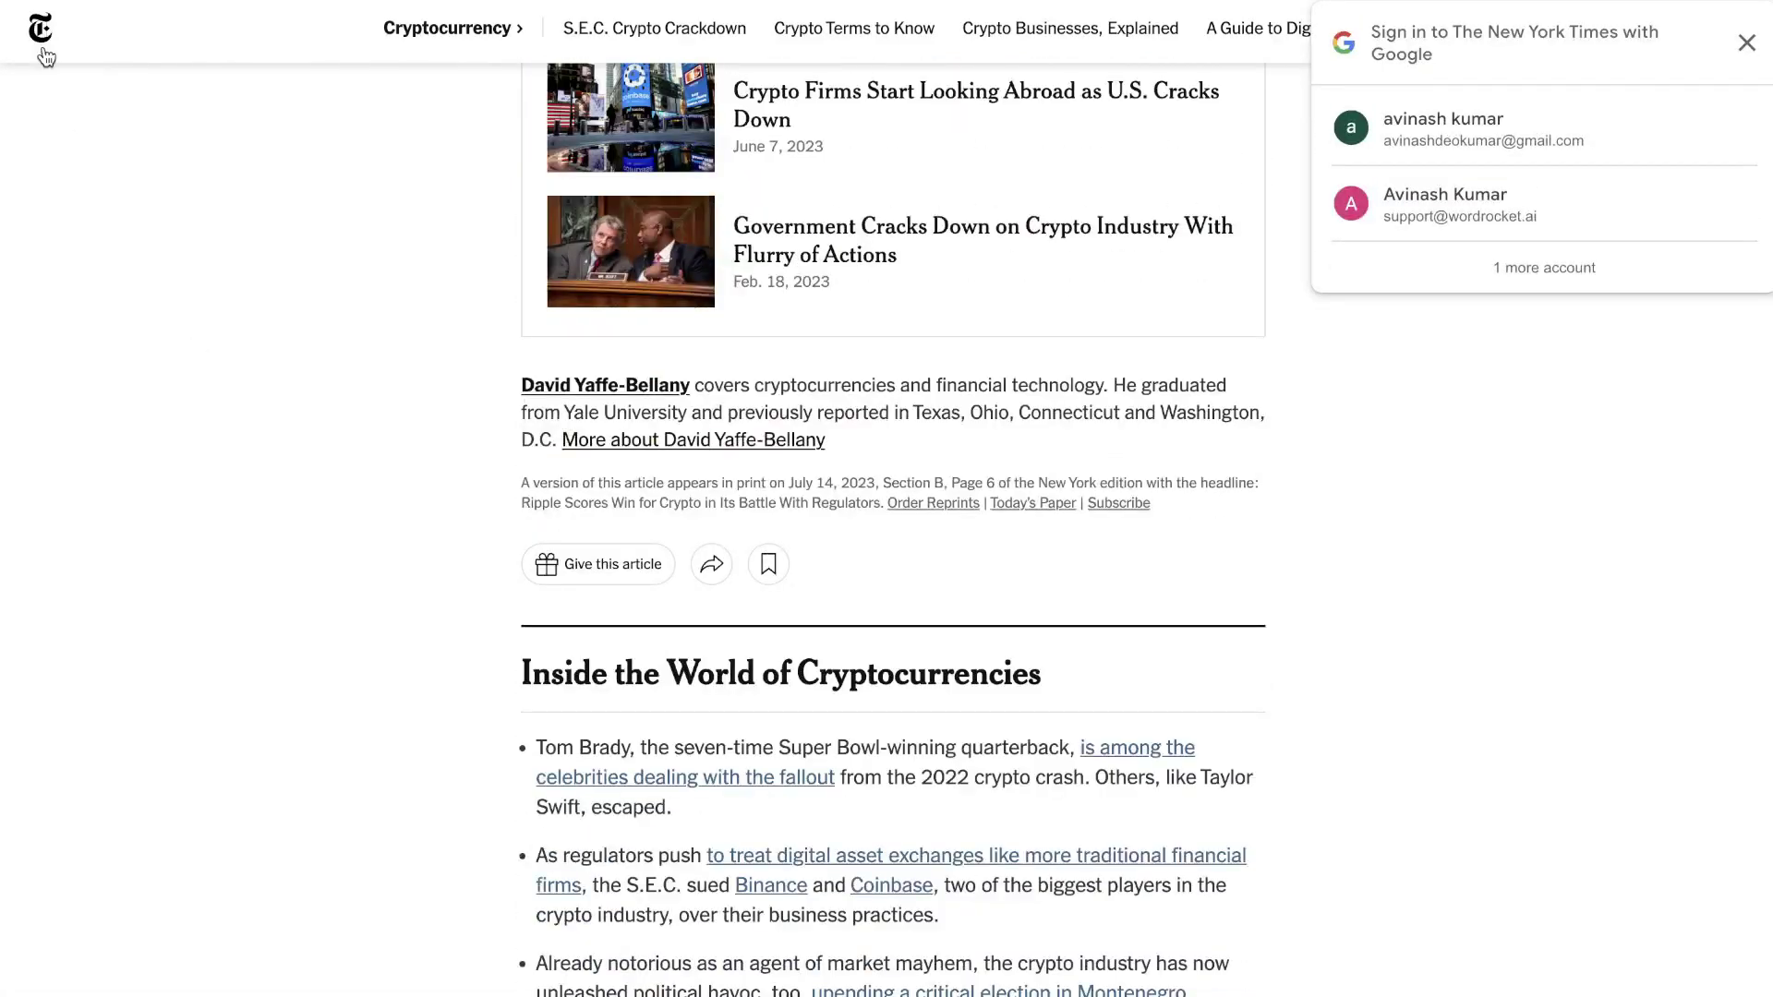
Step: Return to the results and browse results for 'what is ripple and how does it work'
key("alt+Left")
scroll(453, 358, "up", 10)
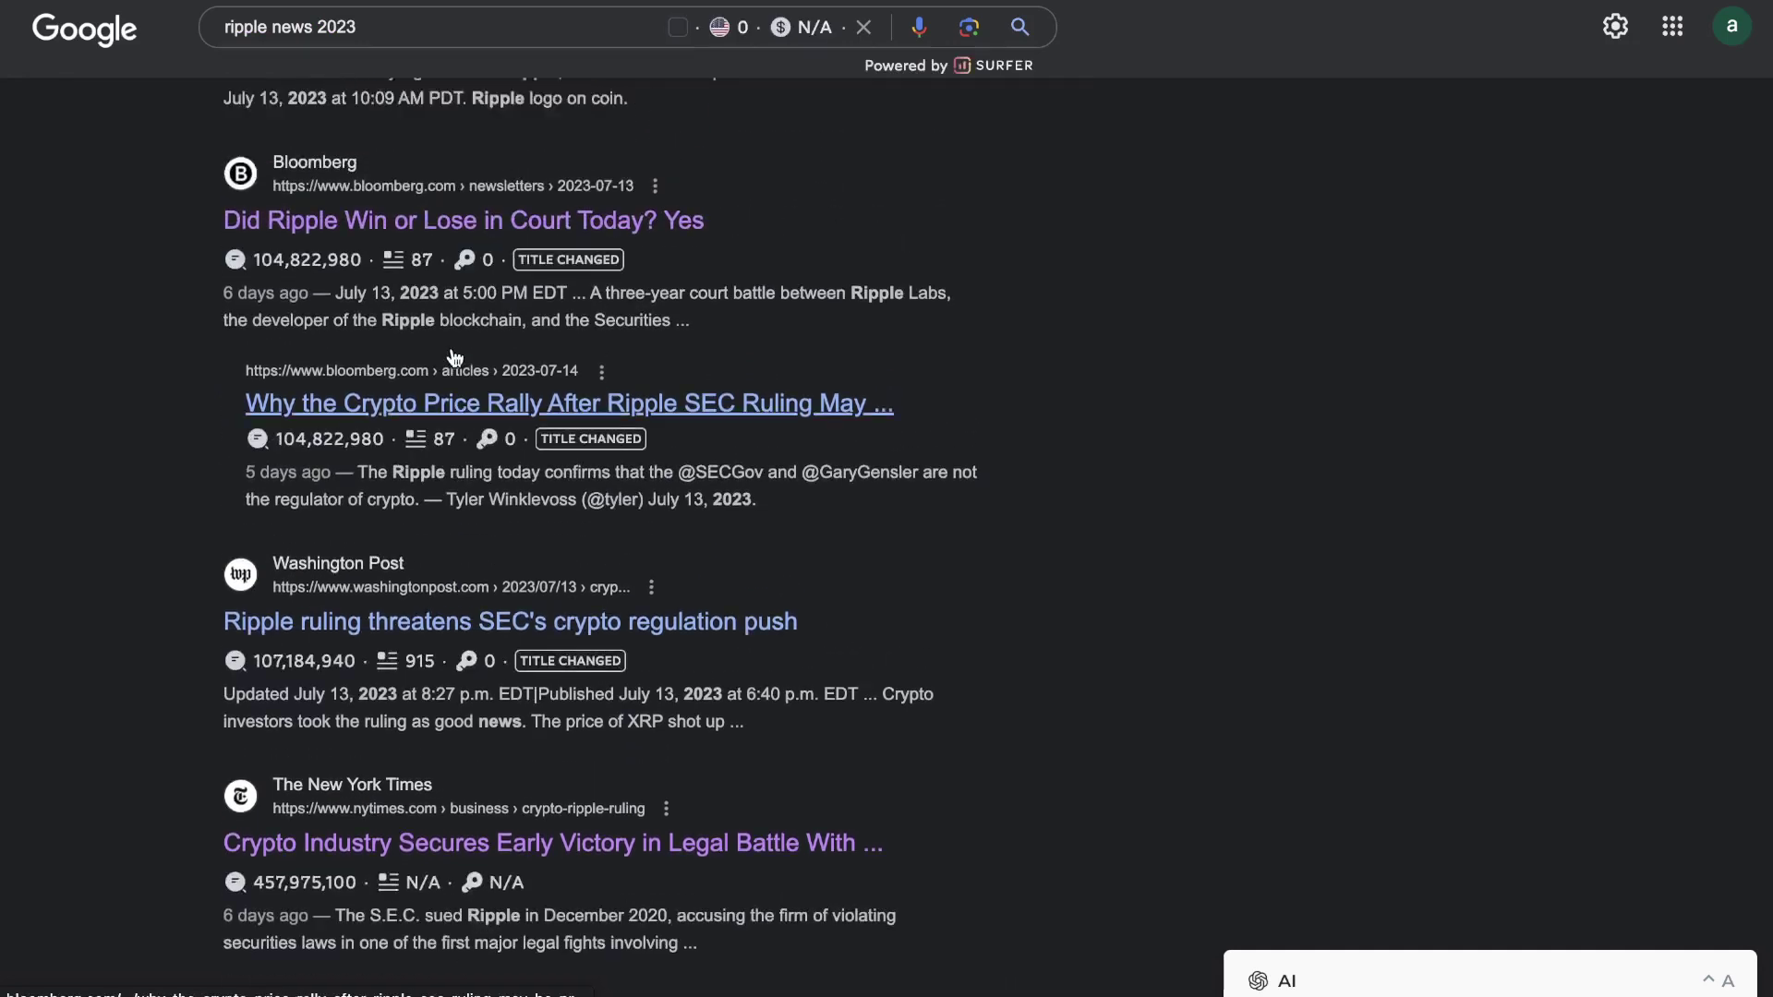
scroll(453, 358, "up", 15)
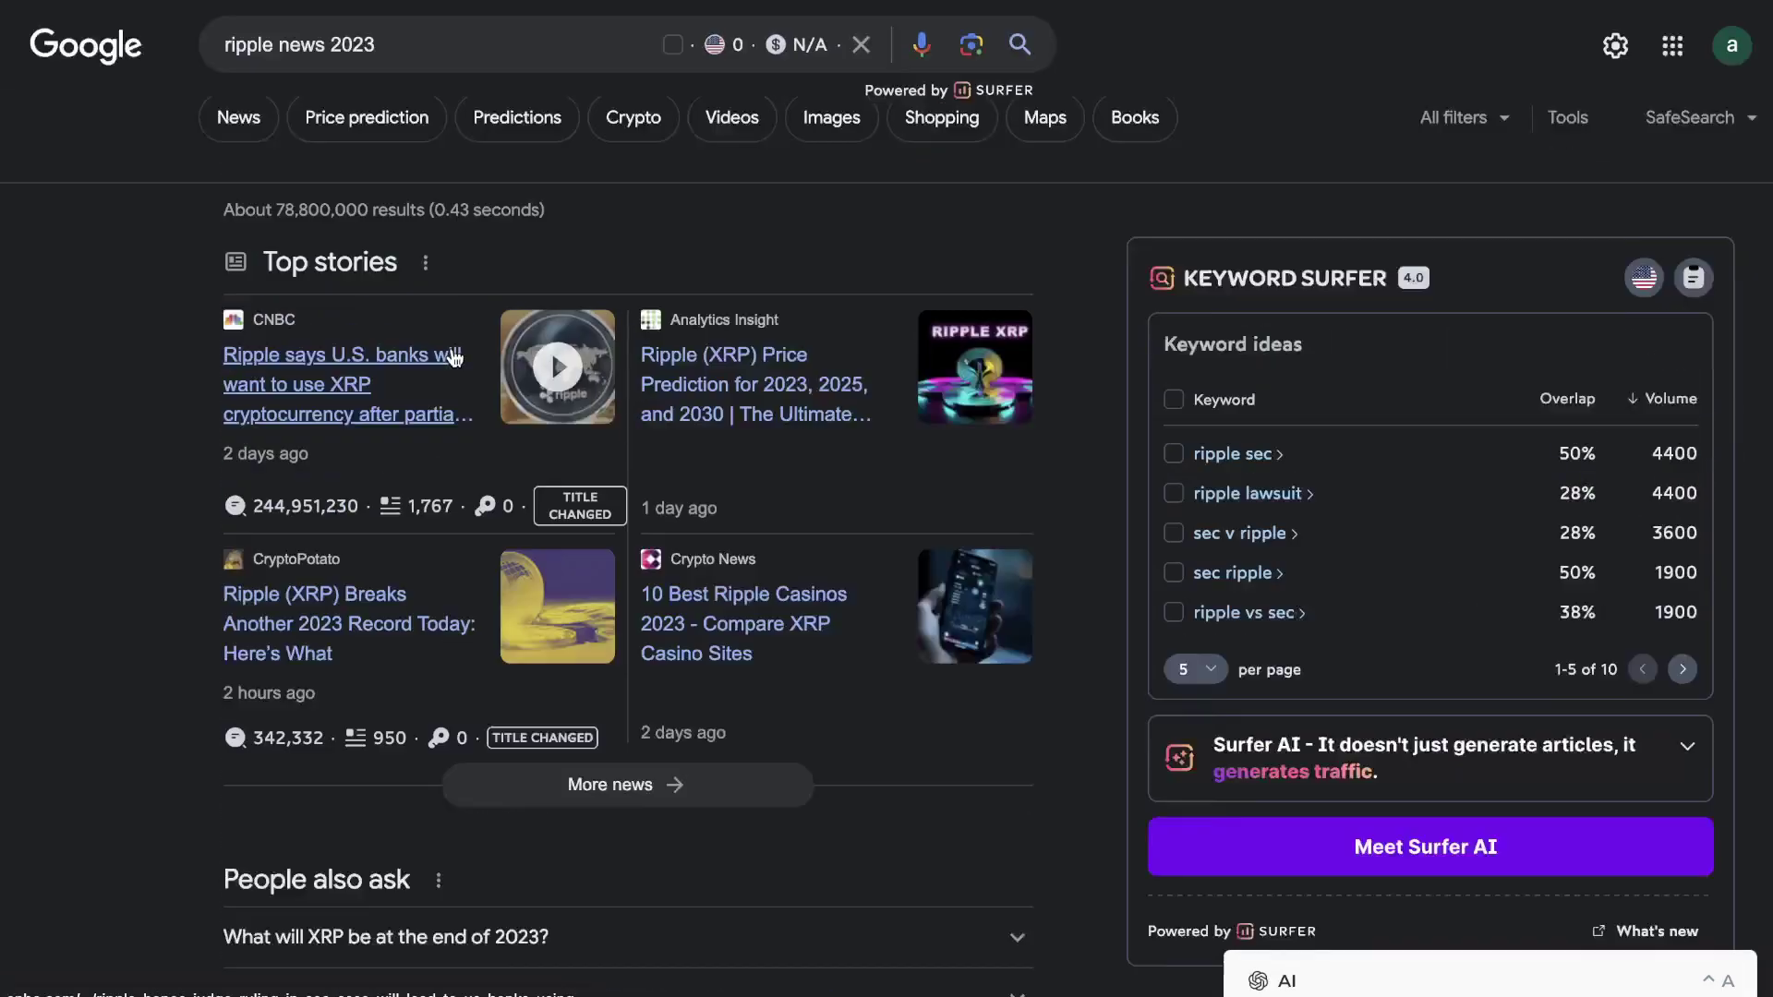
key("alt+Left")
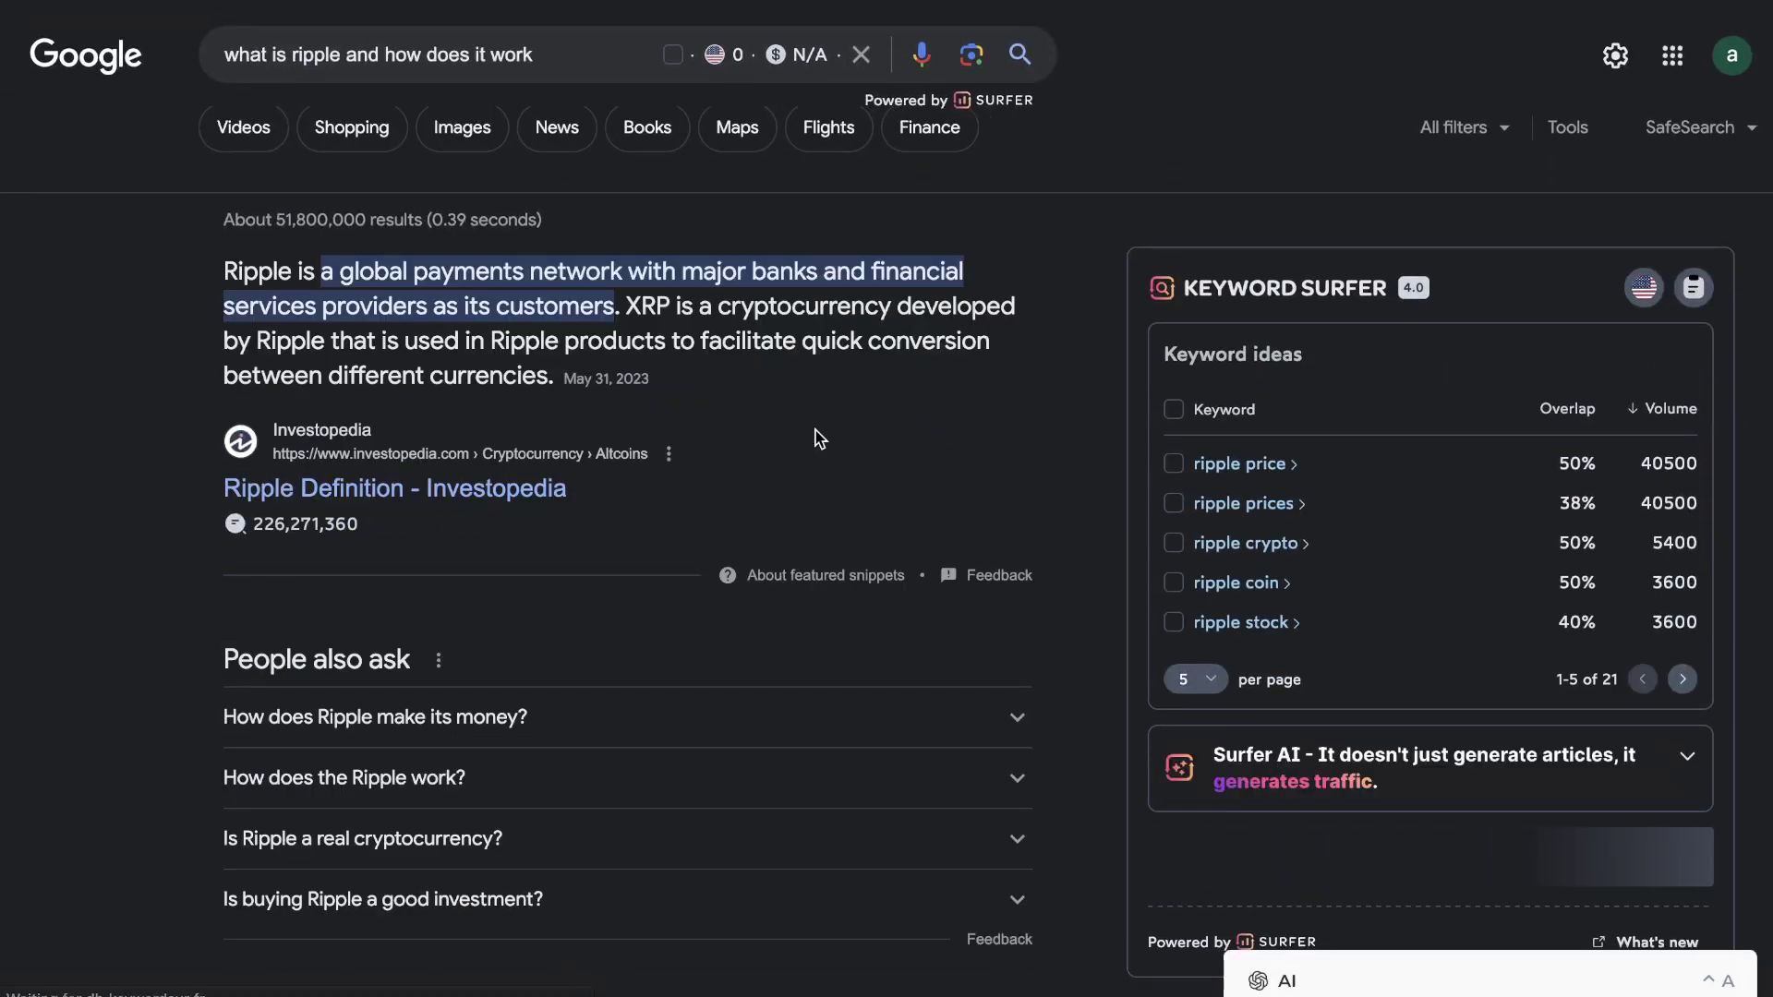
scroll(818, 438, "down", 7)
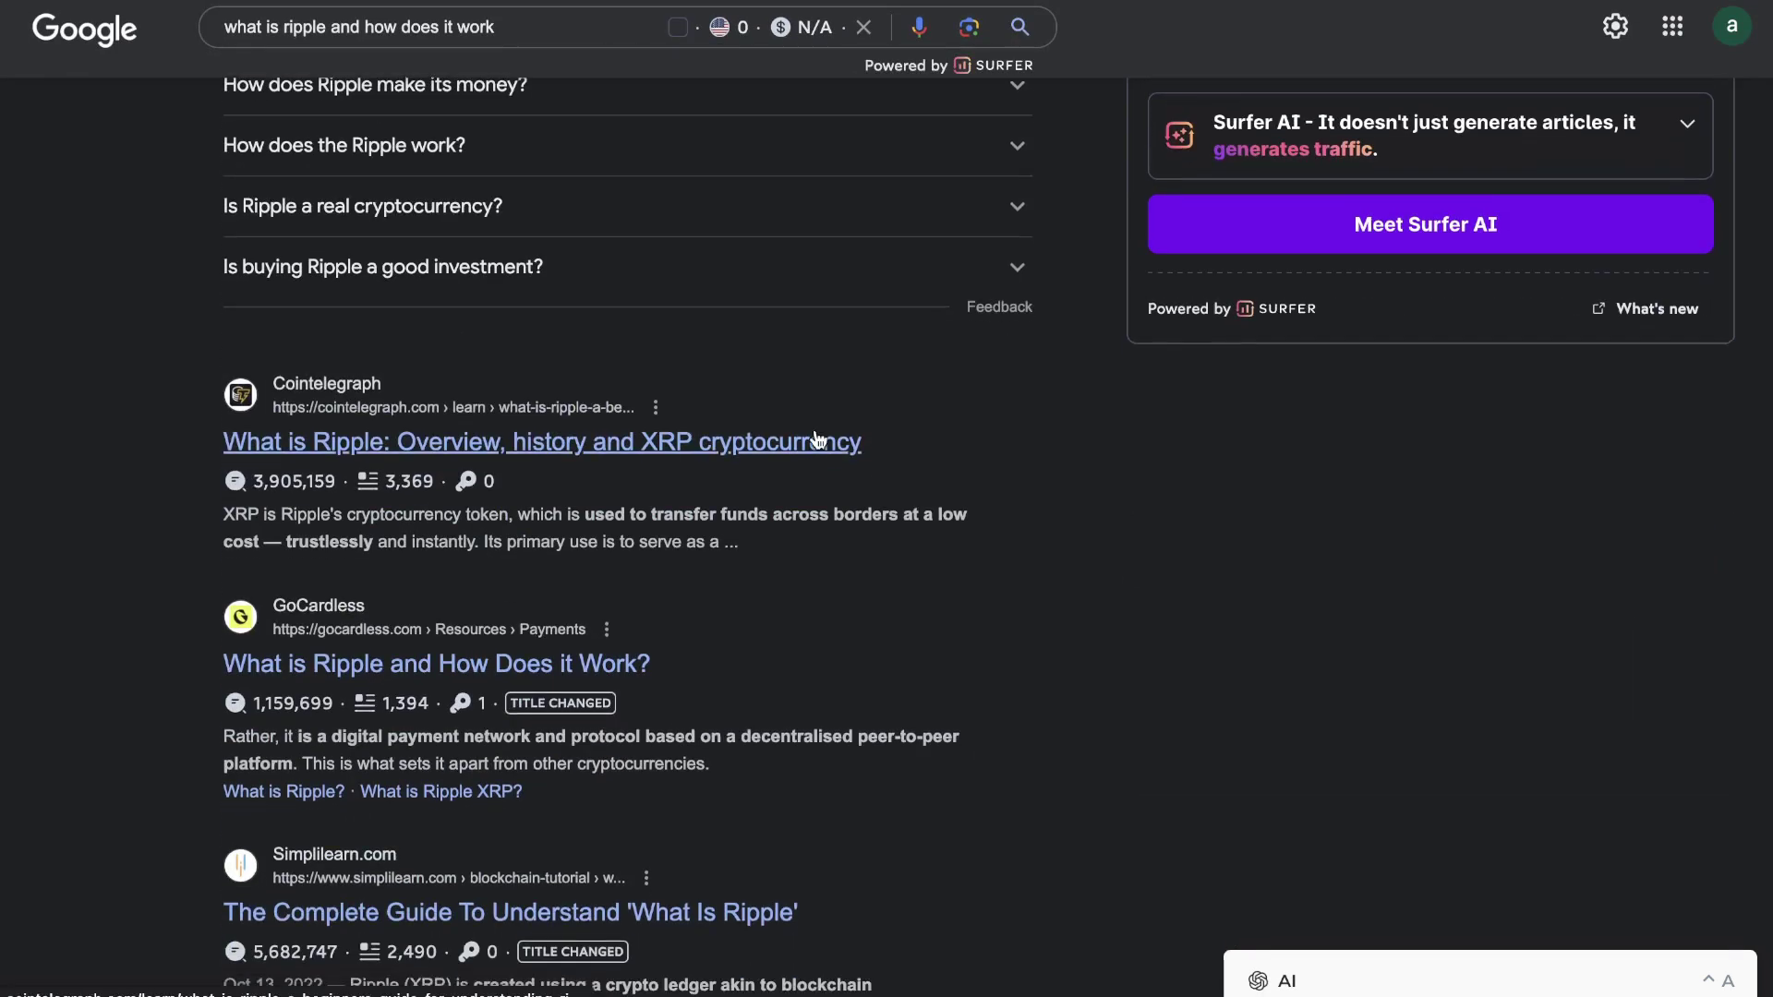
scroll(791, 514, "down", 2)
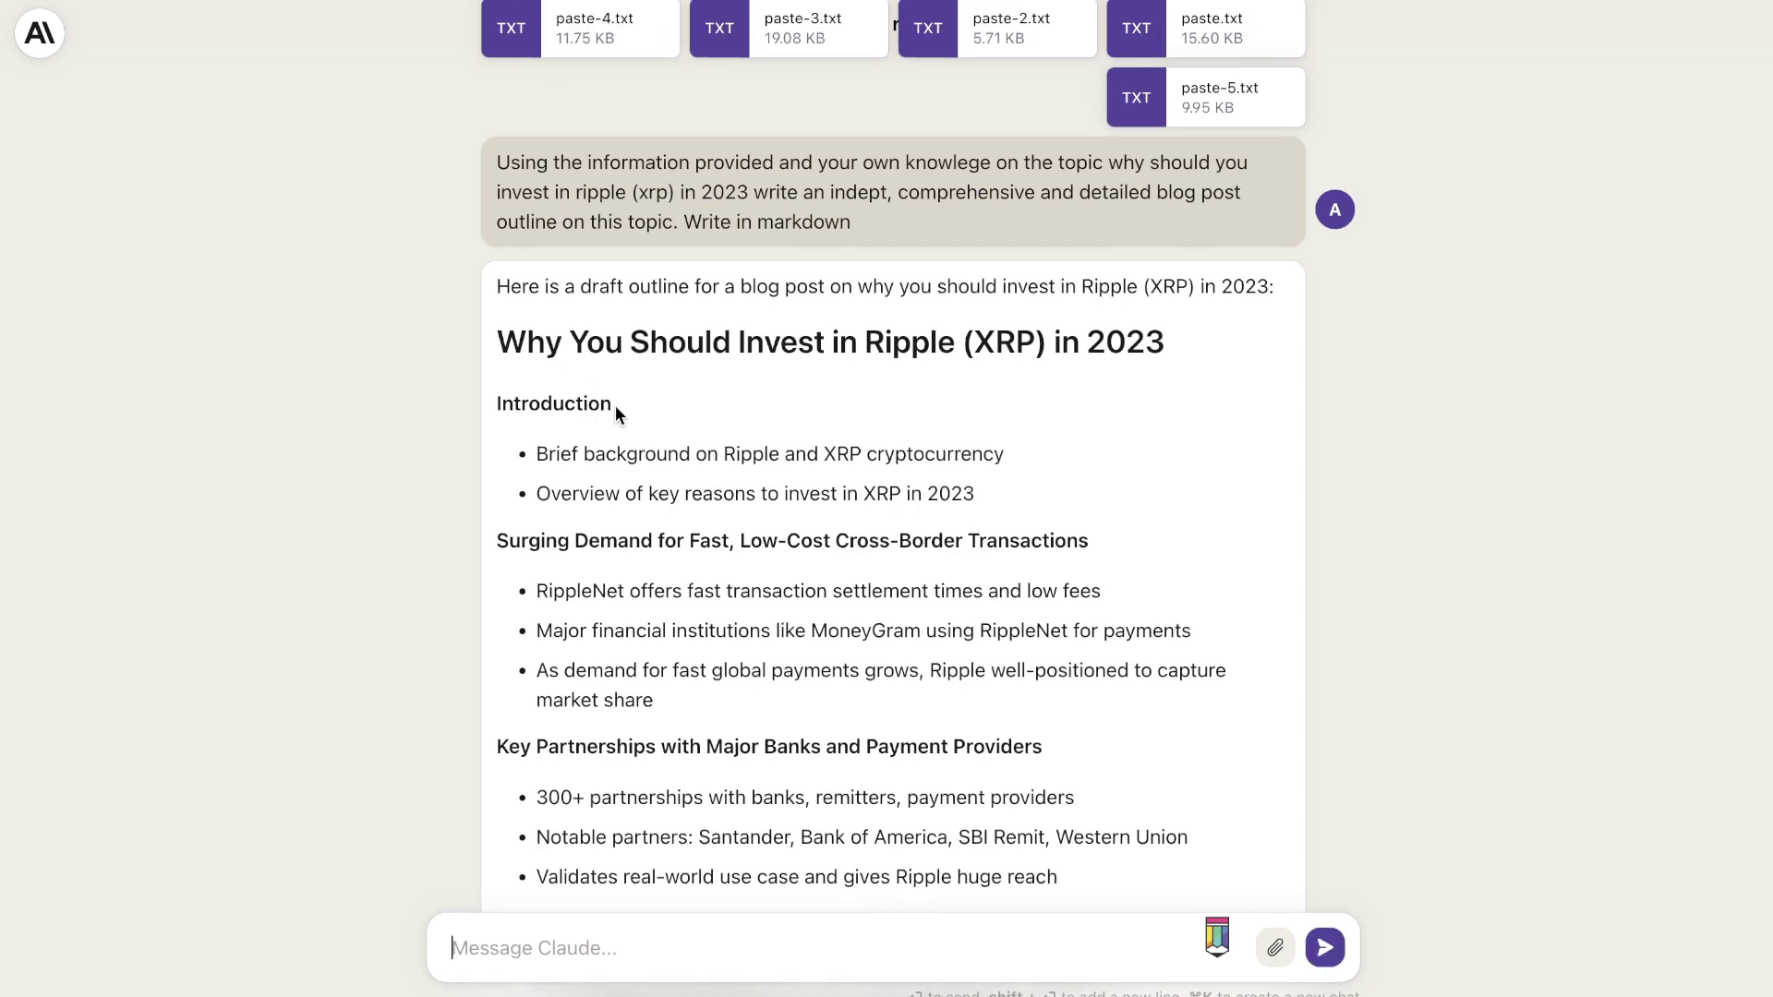
Step: Review Claude's Ripple (XRP) 2023 outline, picking out the outdated year 2022
scroll(615, 406, "down", 1)
scroll(574, 467, "down", 1)
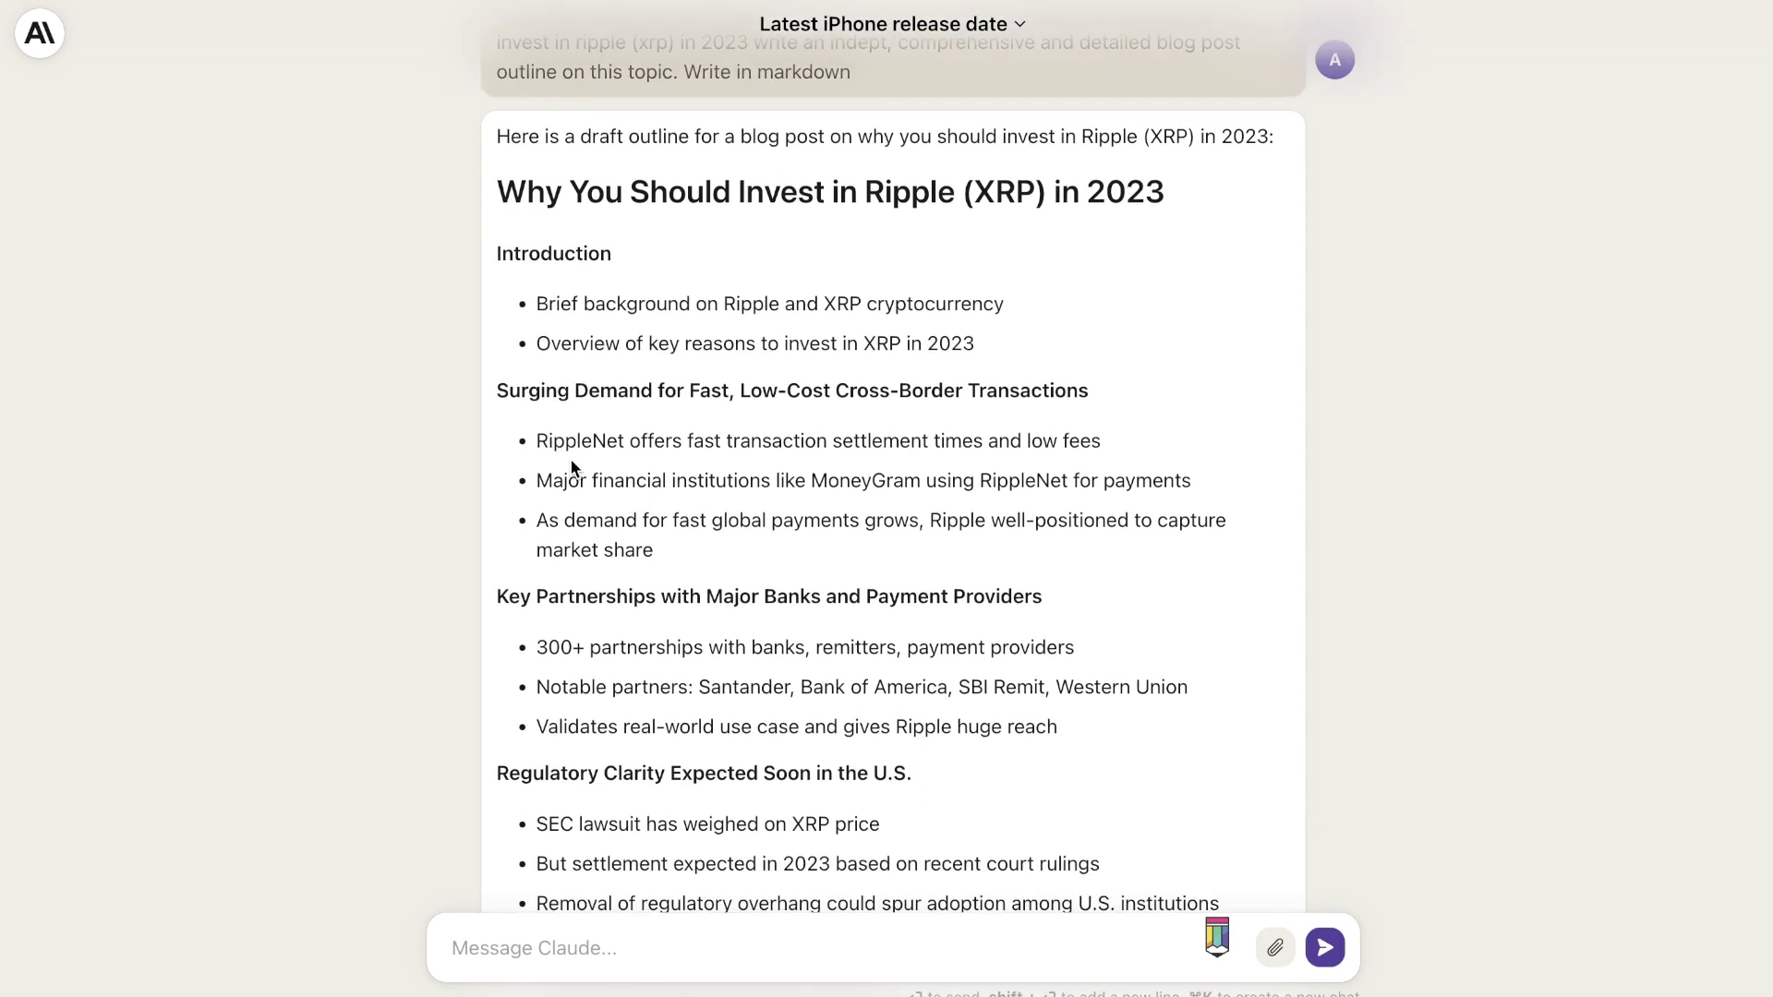
scroll(652, 446, "down", 4)
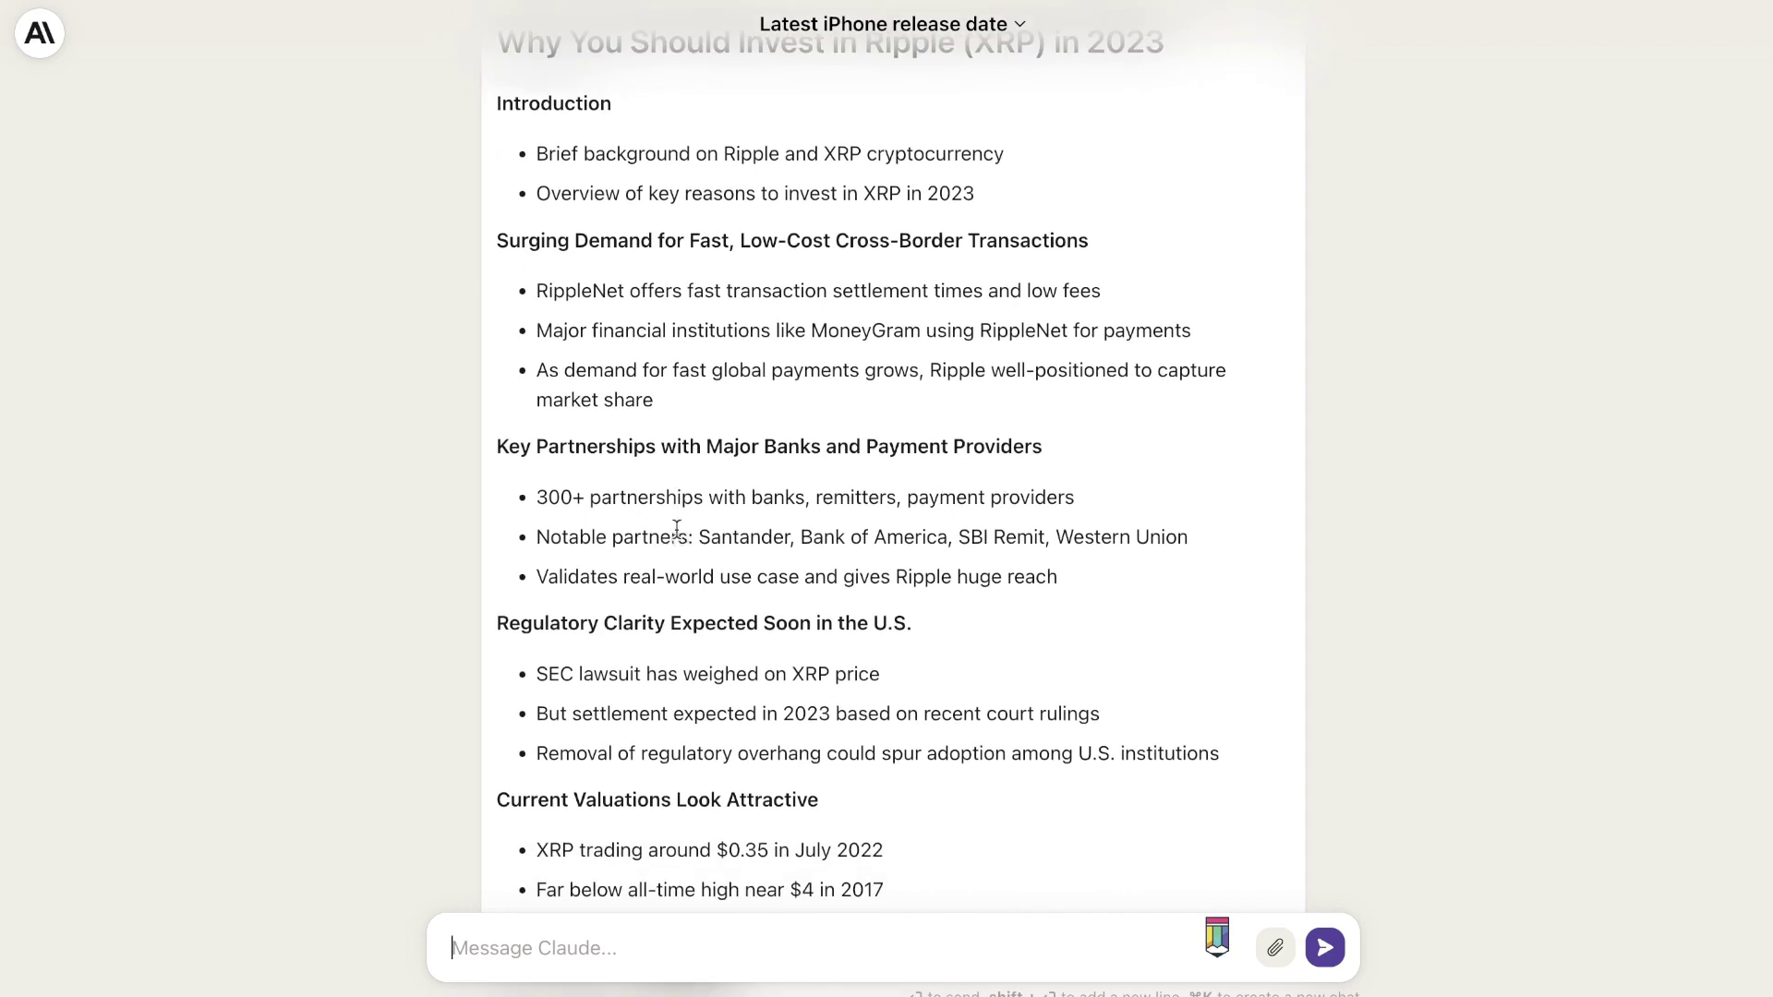
scroll(926, 606, "down", 4)
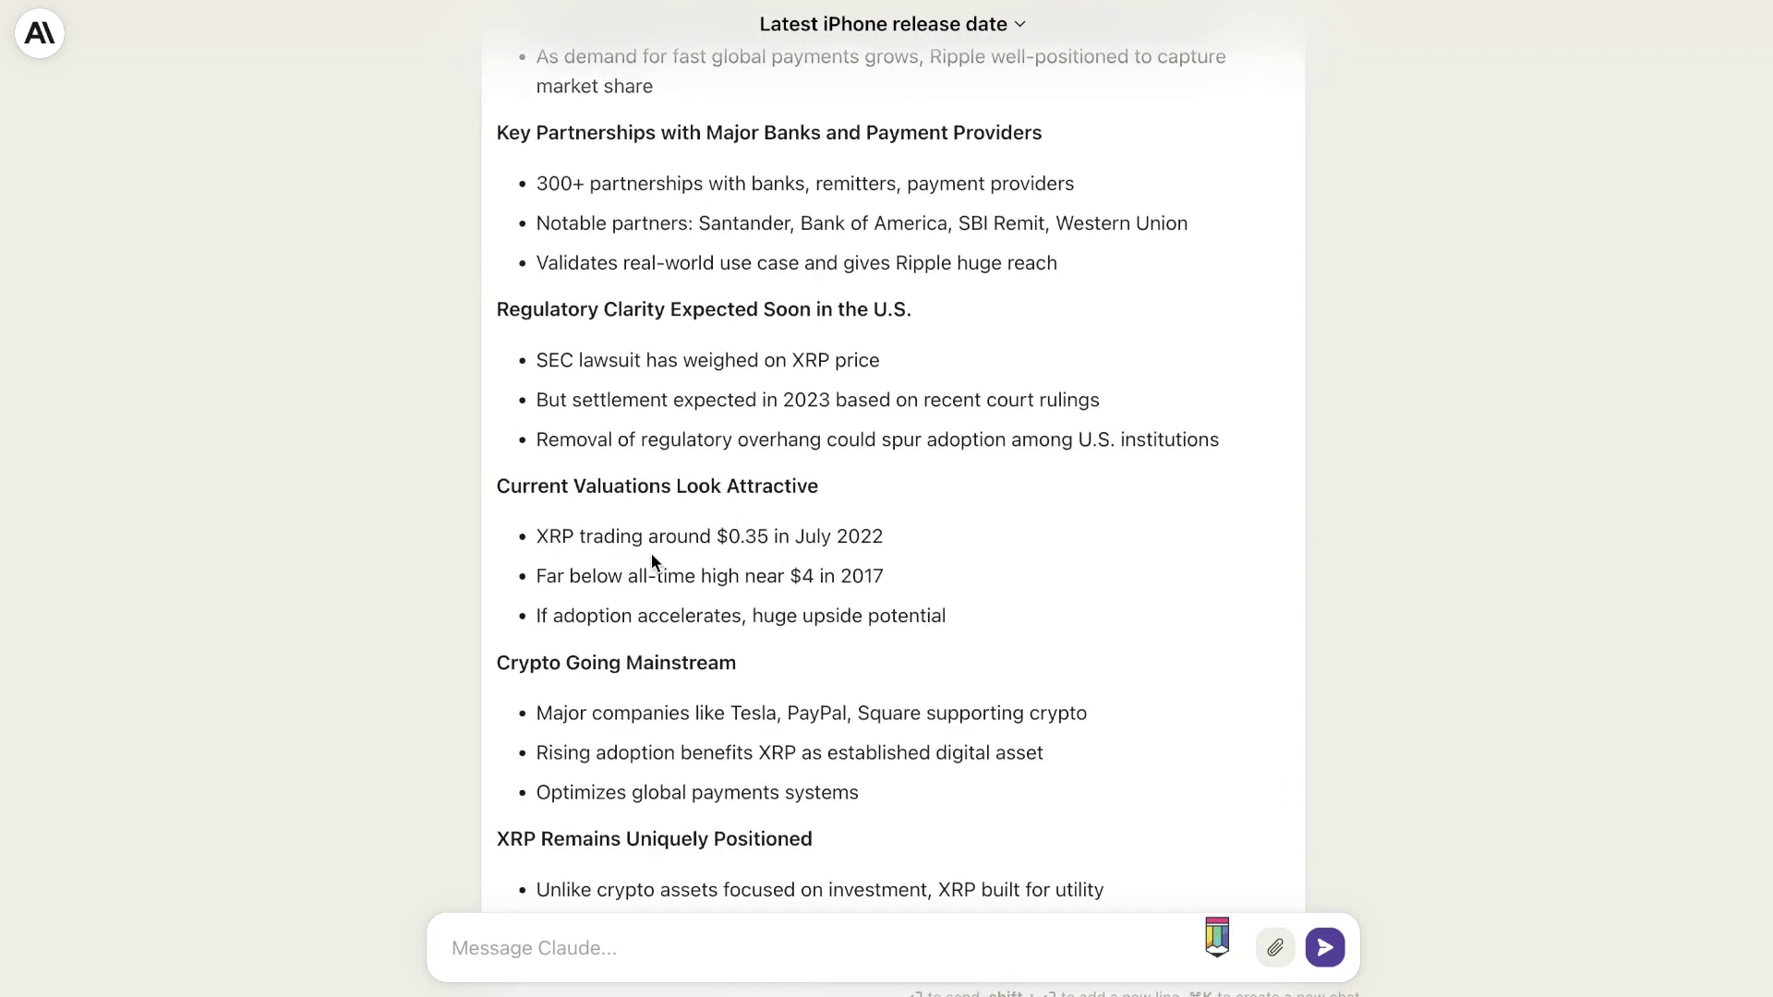
double_click(859, 537)
scroll(819, 552, "down", 4)
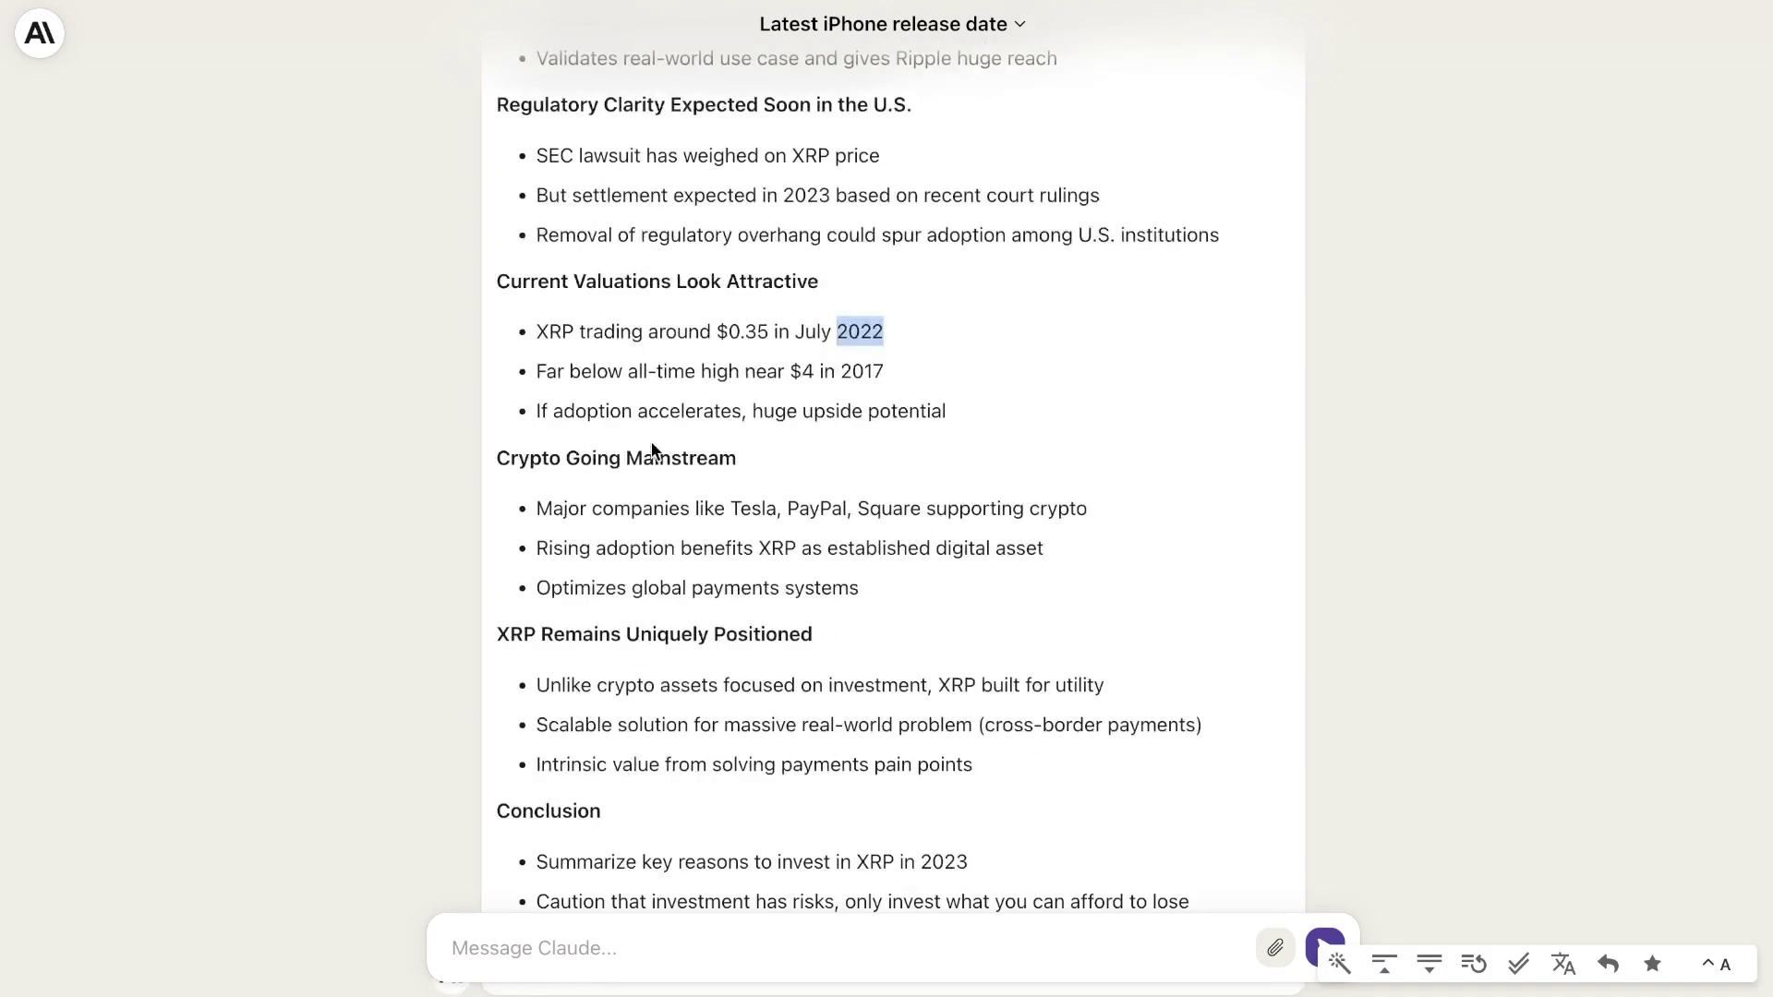
scroll(668, 479, "down", 2)
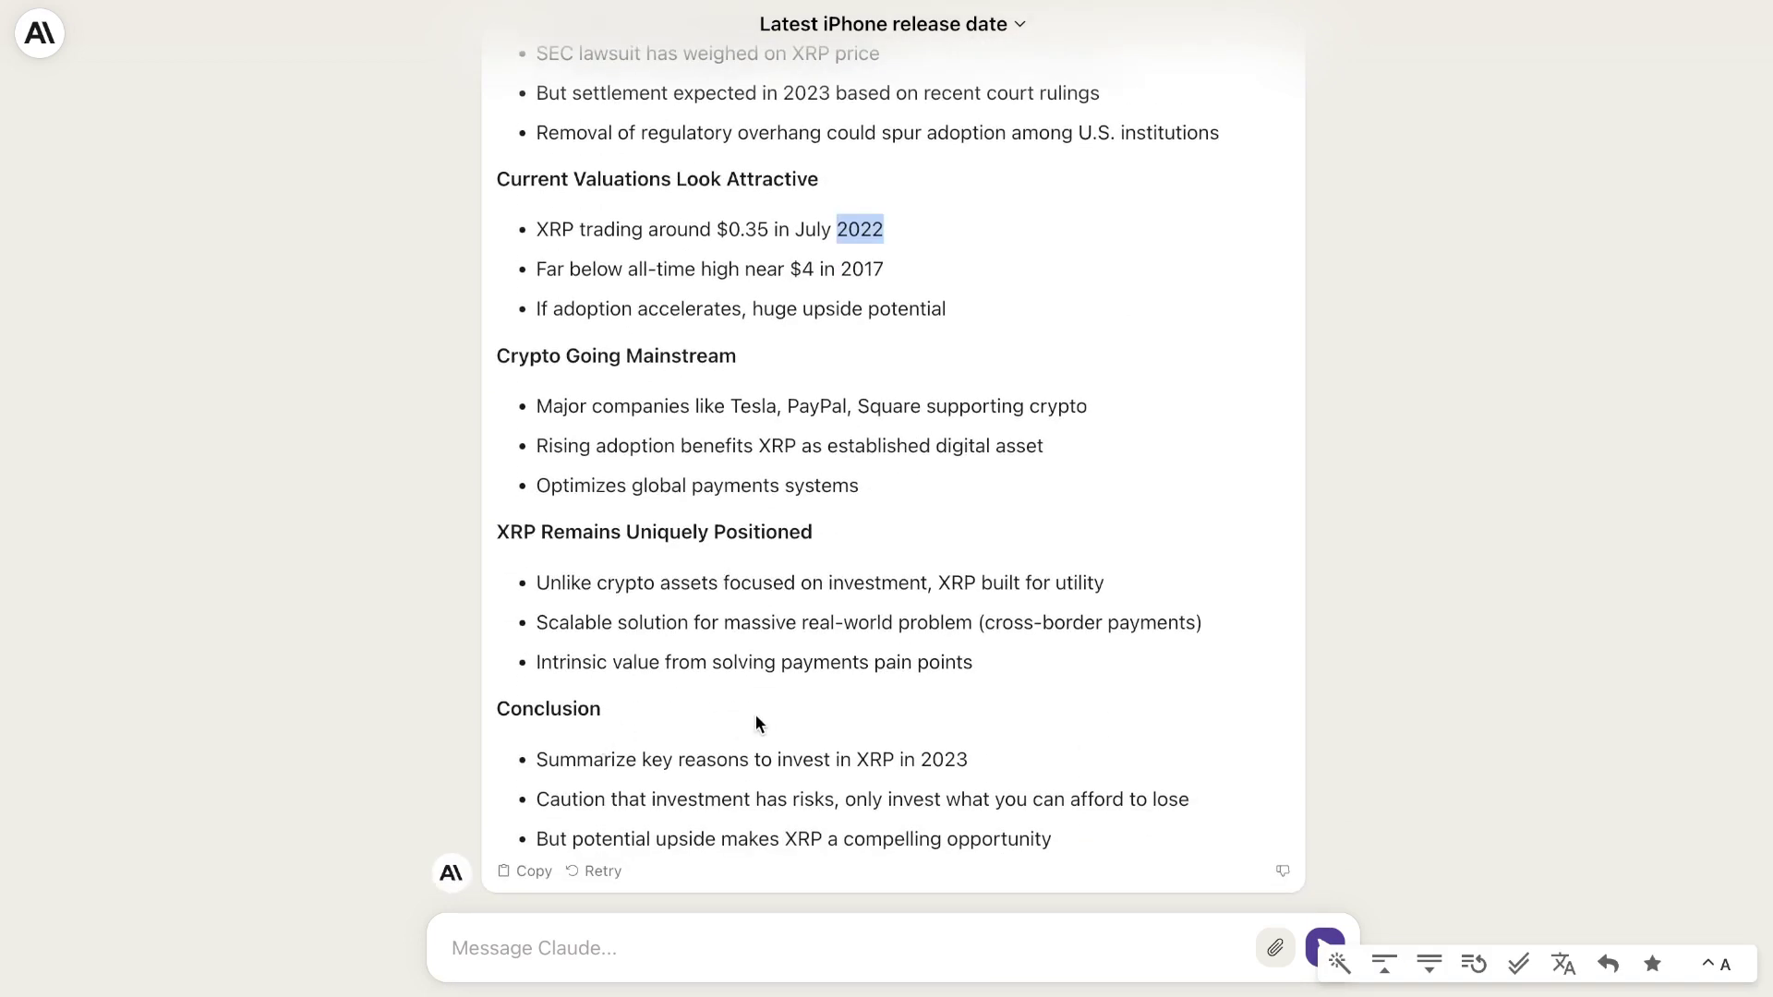
scroll(831, 746, "up", 1)
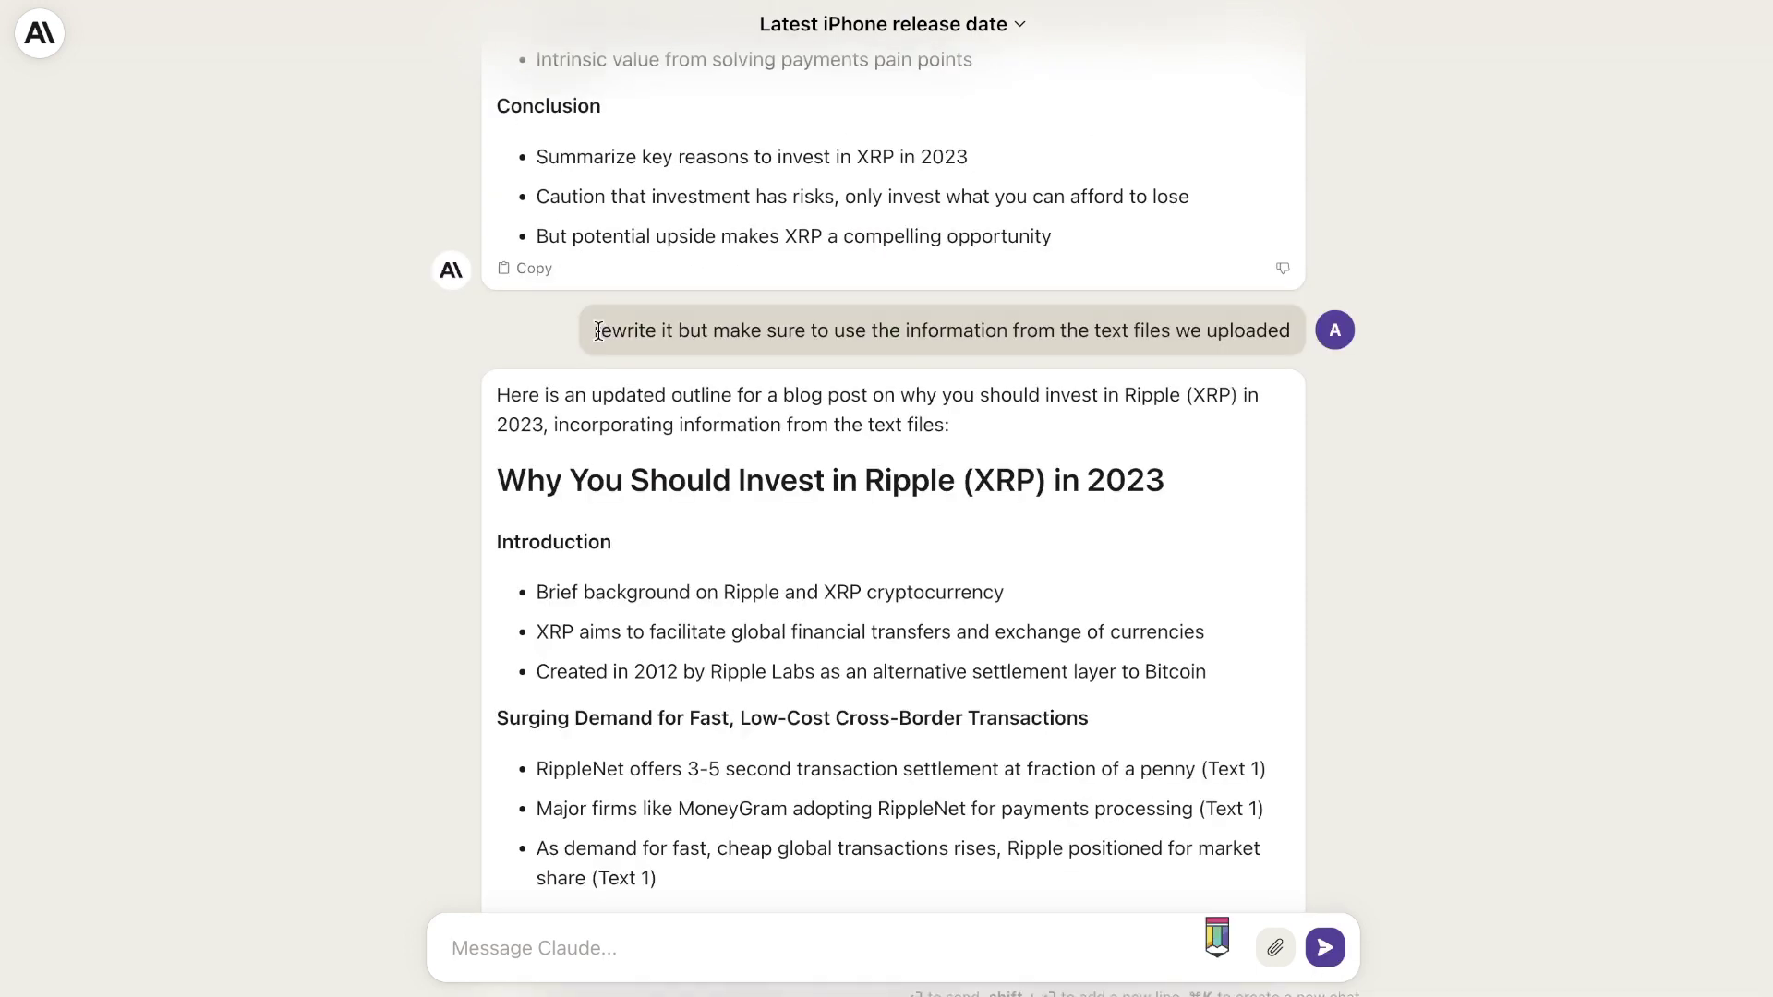
scroll(1065, 369, "up", 1)
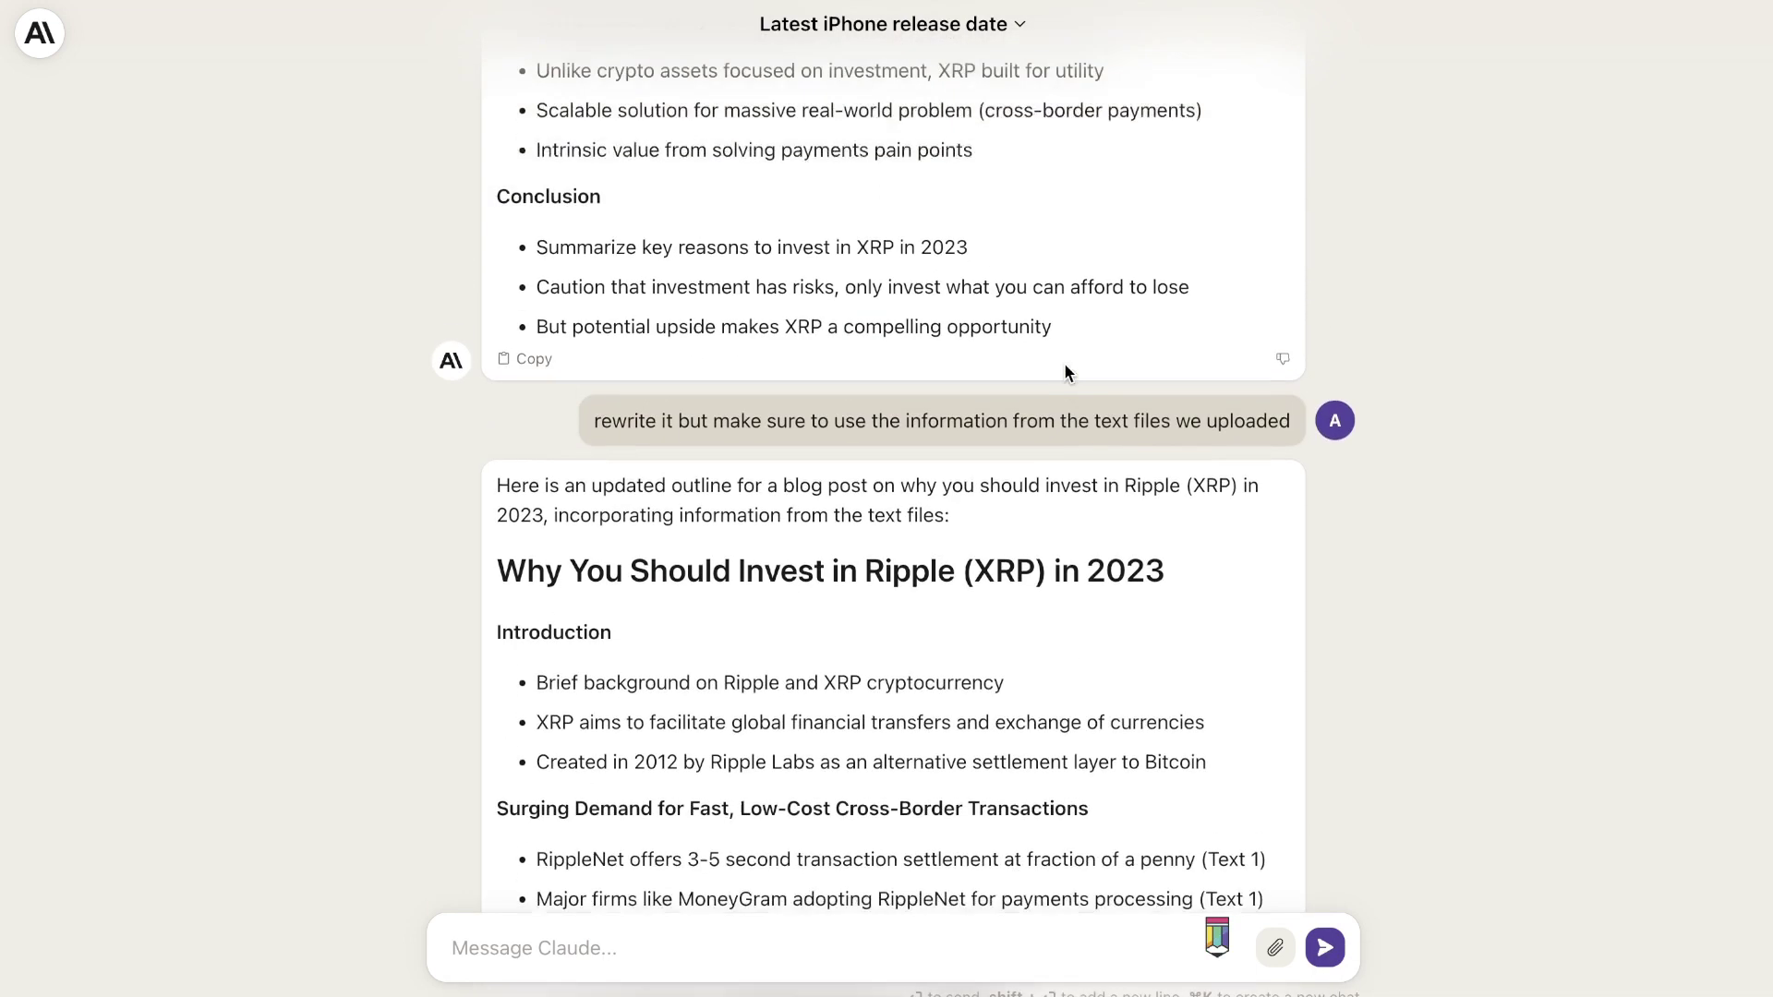
scroll(1064, 362, "up", 12)
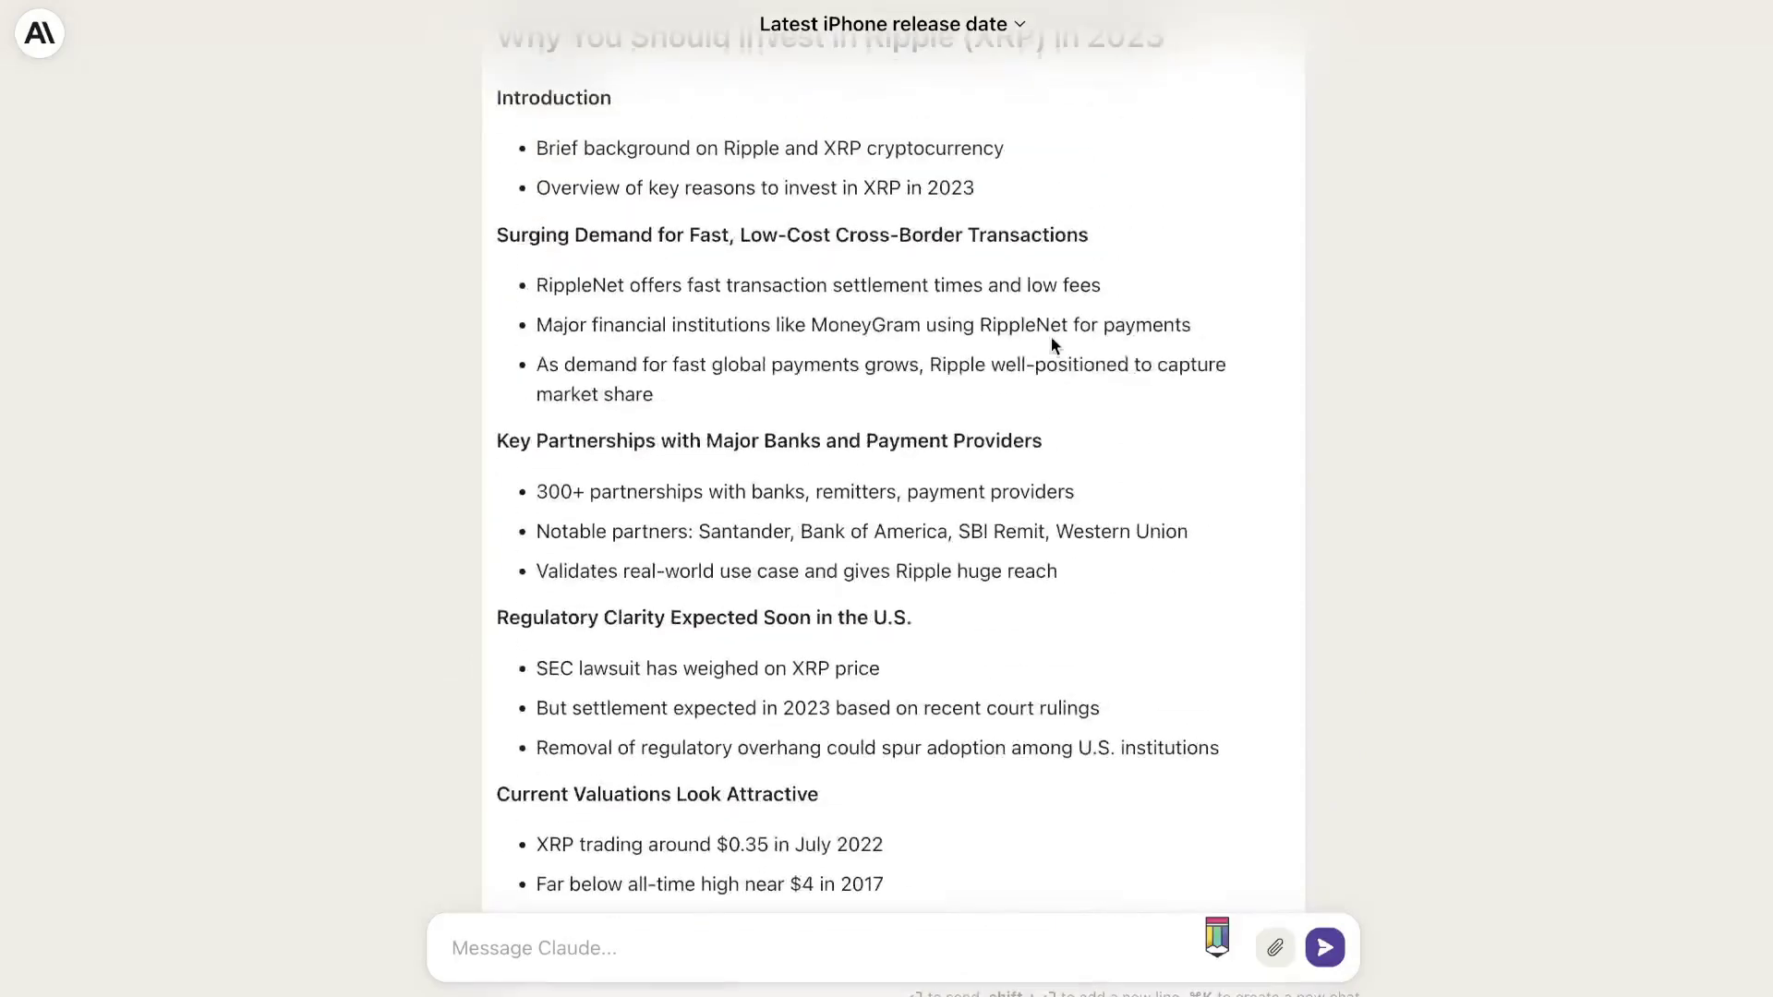
scroll(1053, 346, "up", 3)
scroll(919, 527, "down", 3)
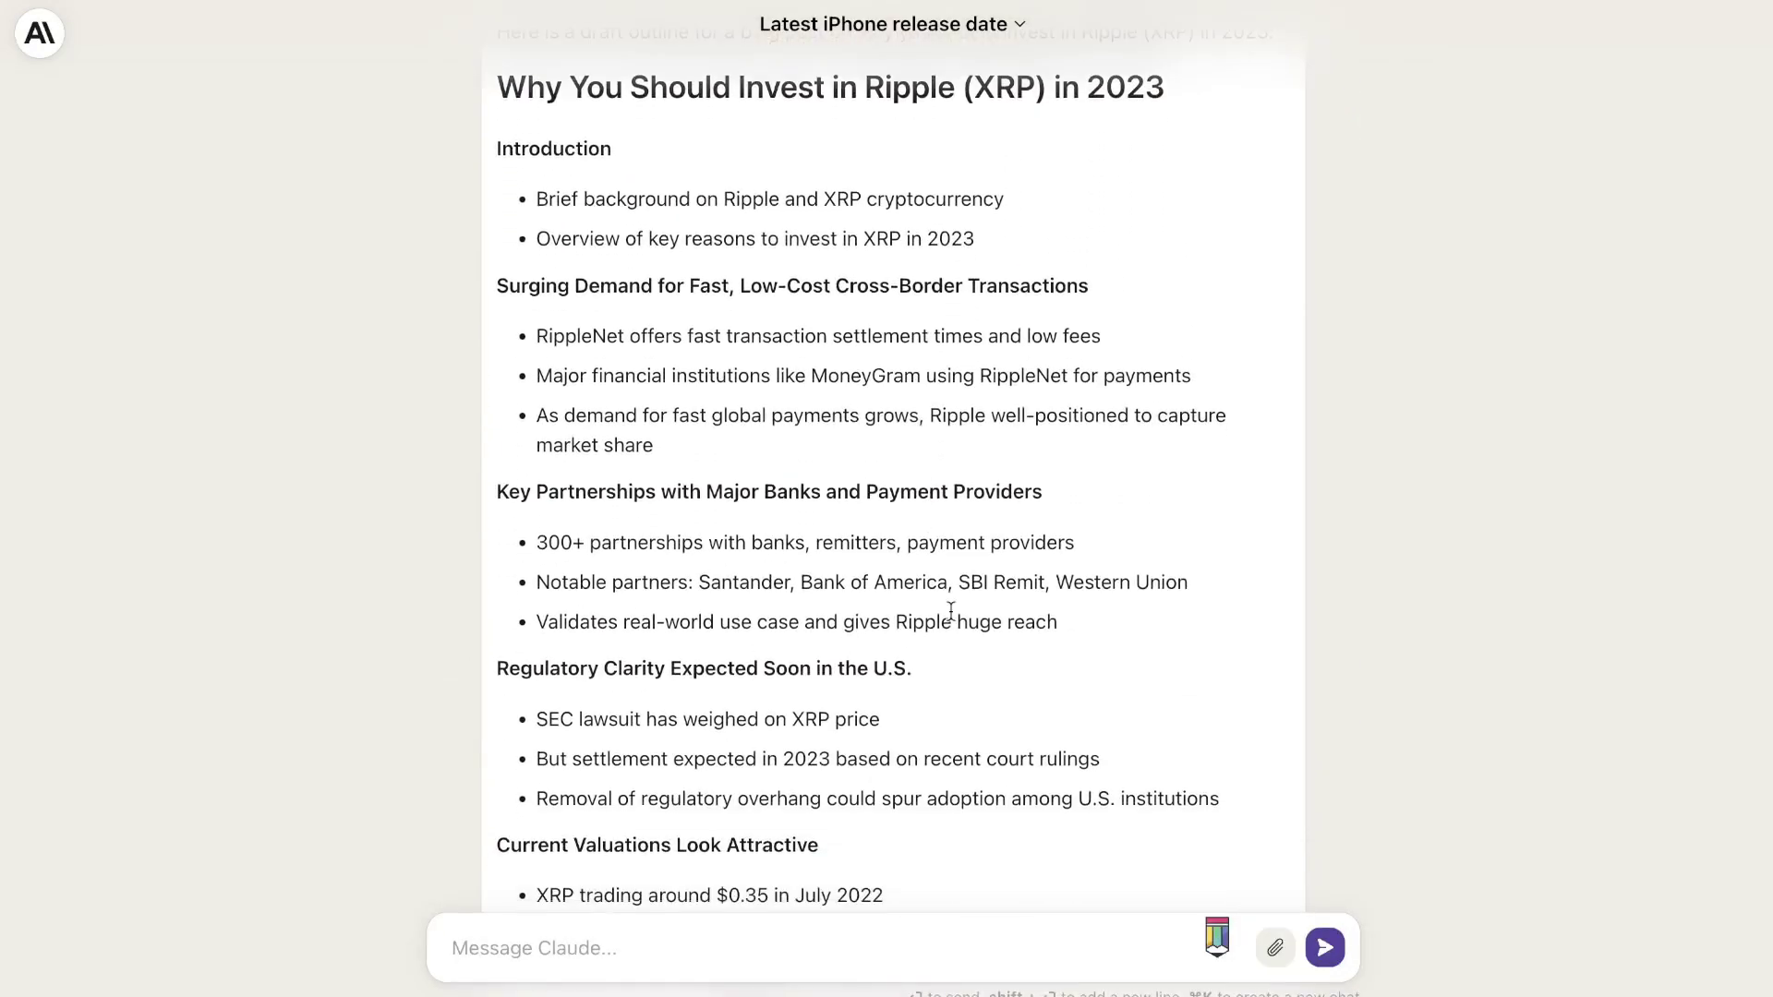
scroll(950, 611, "up", 2)
scroll(954, 554, "down", 1)
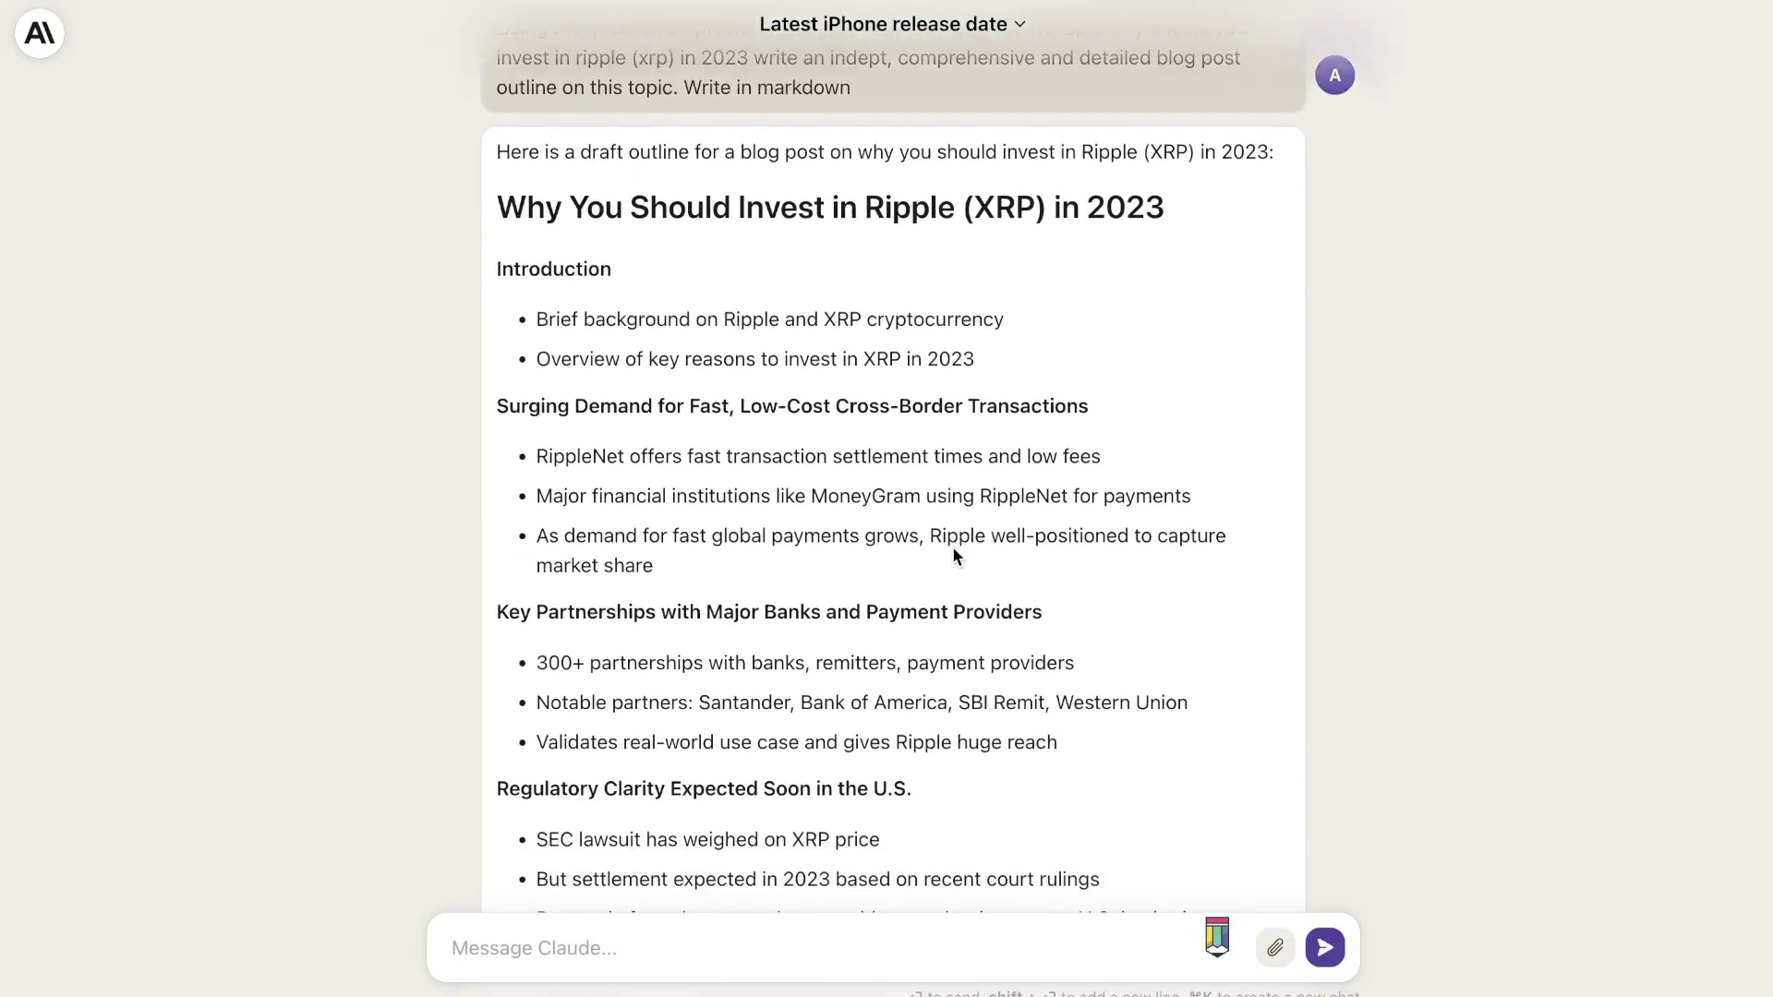
scroll(951, 546, "down", 15)
scroll(953, 547, "up", 2)
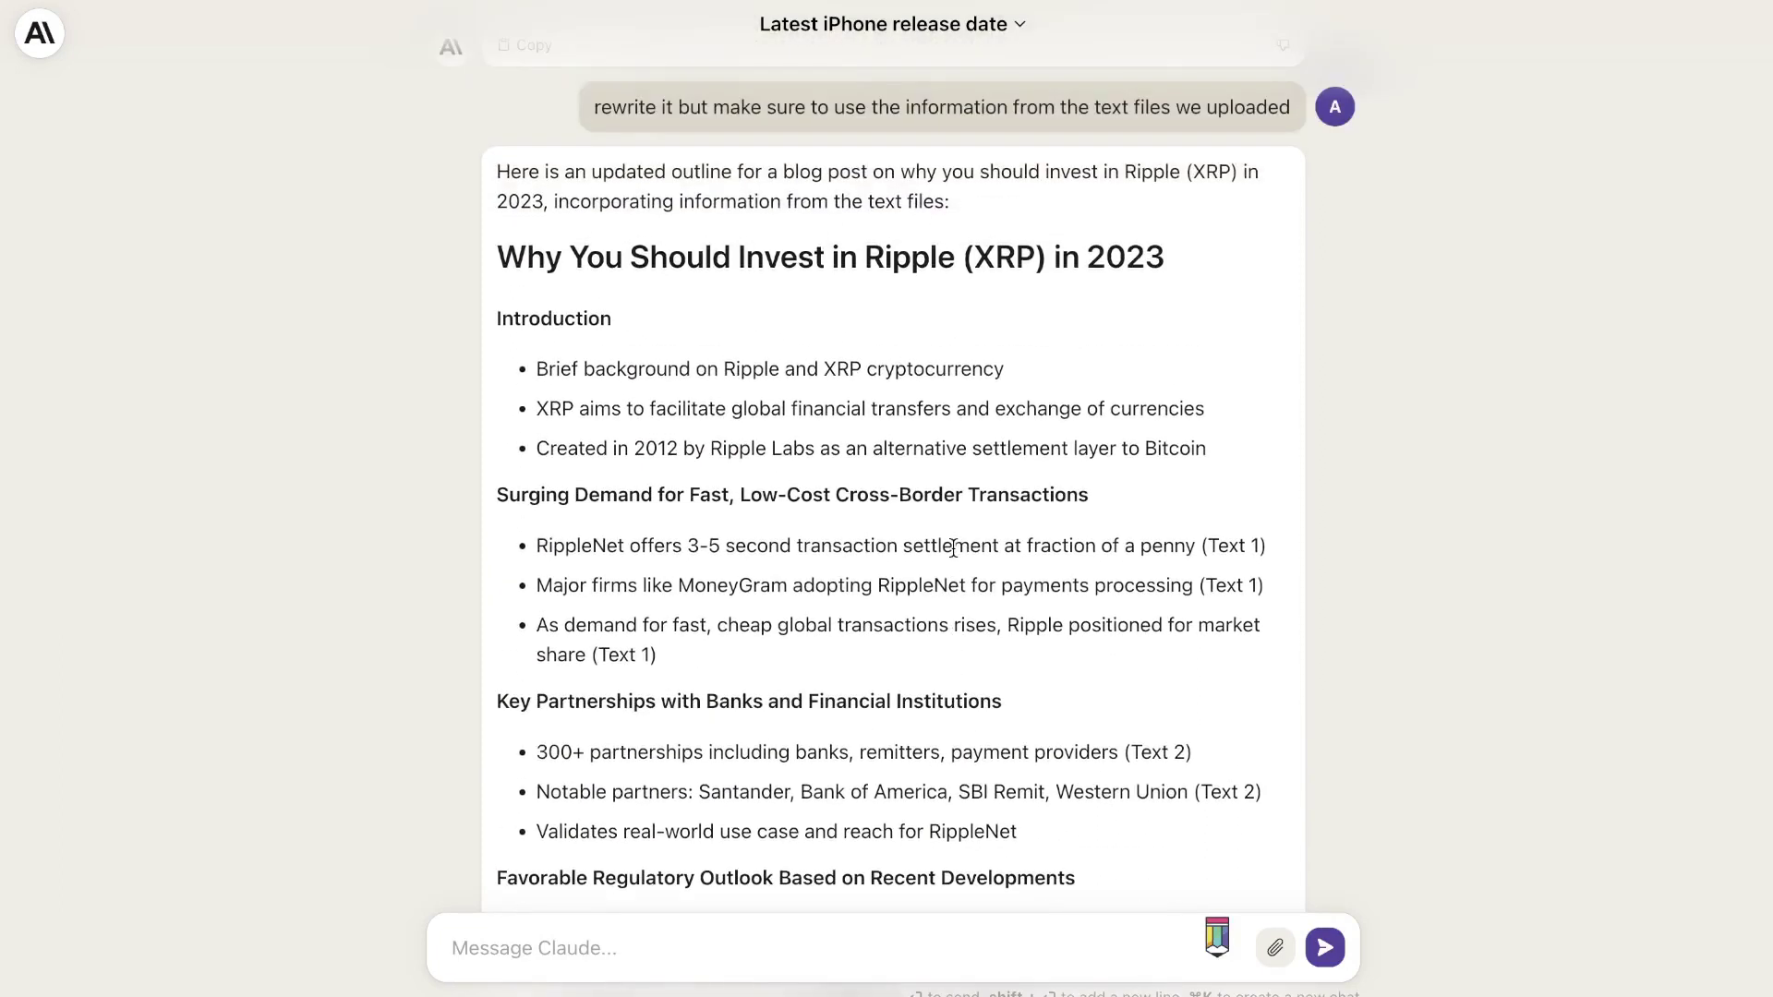
scroll(952, 547, "down", 2)
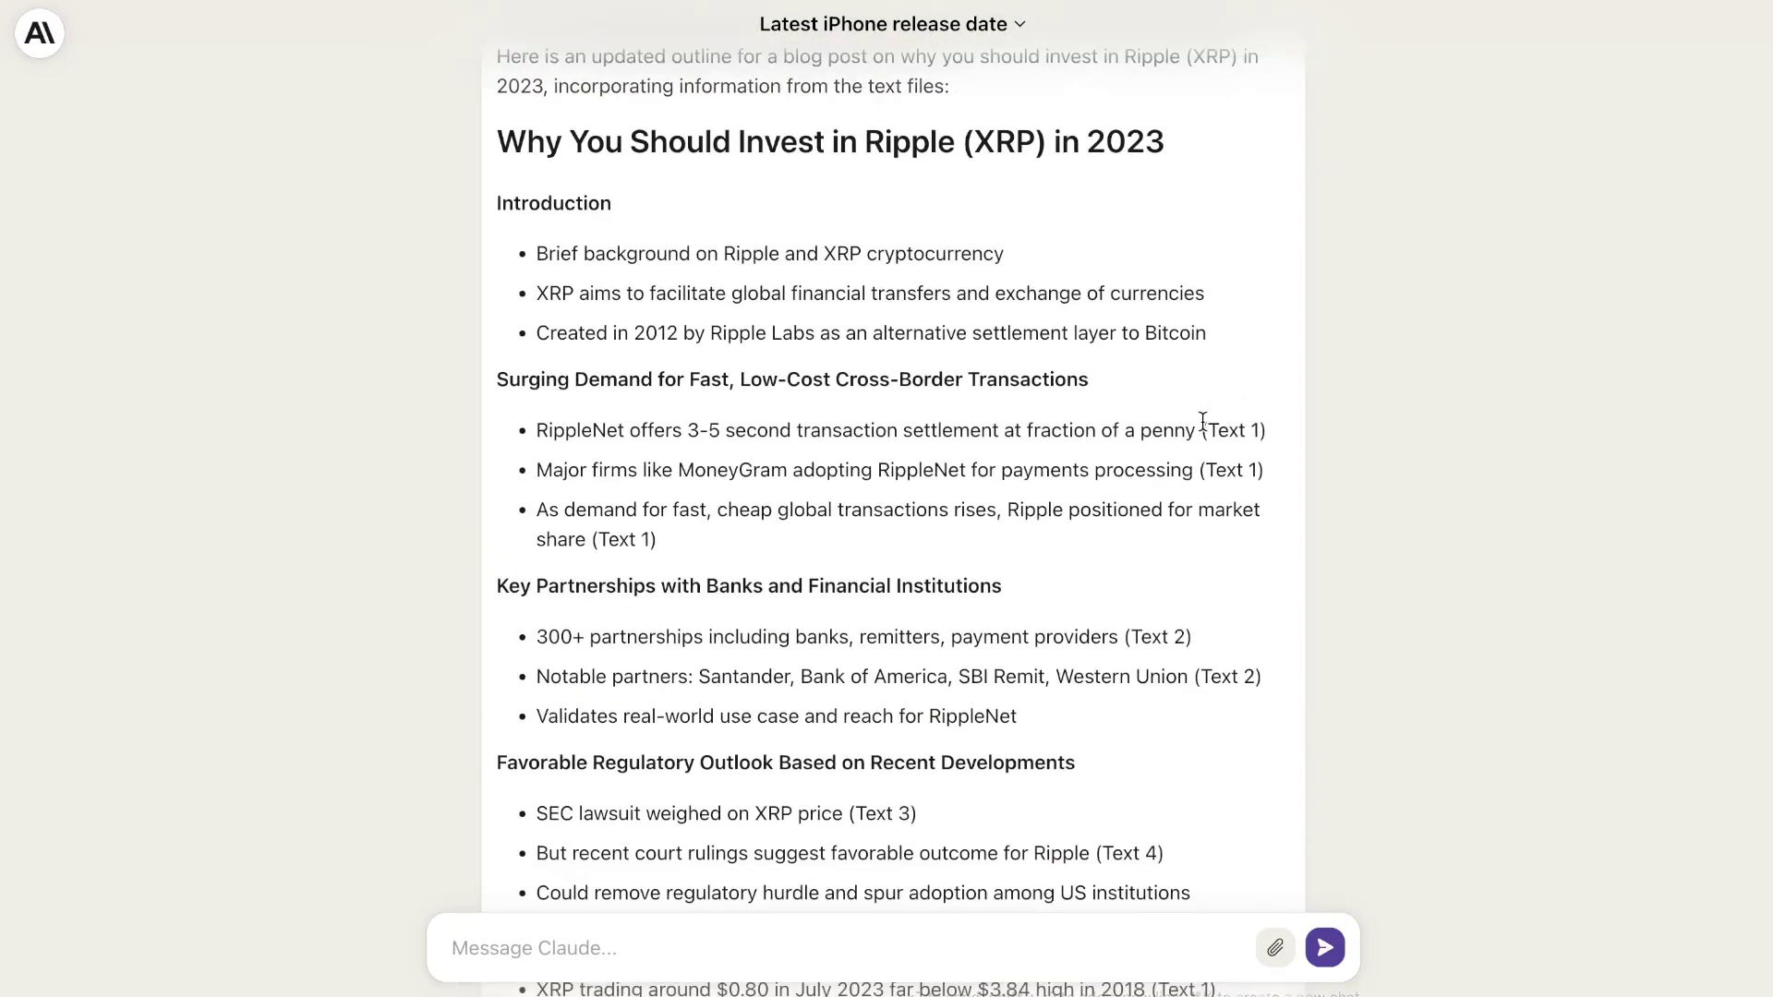
left_click_drag(1200, 430, 1266, 433)
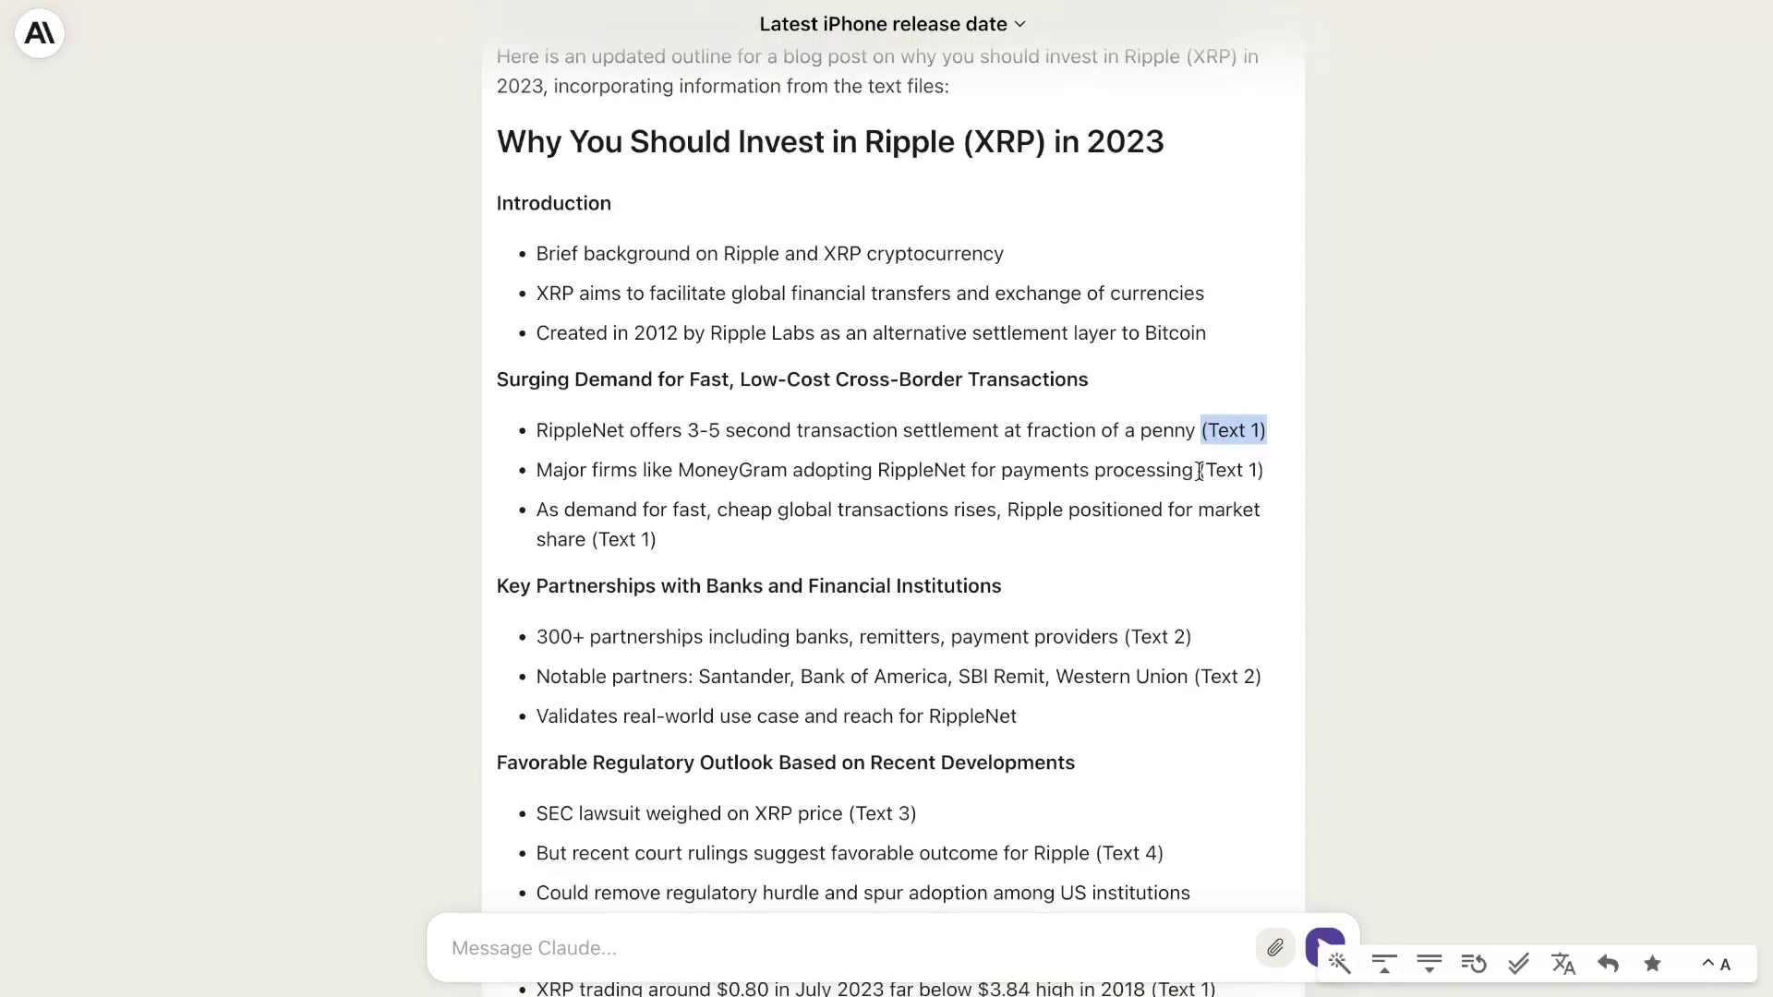
scroll(1205, 471, "down", 3)
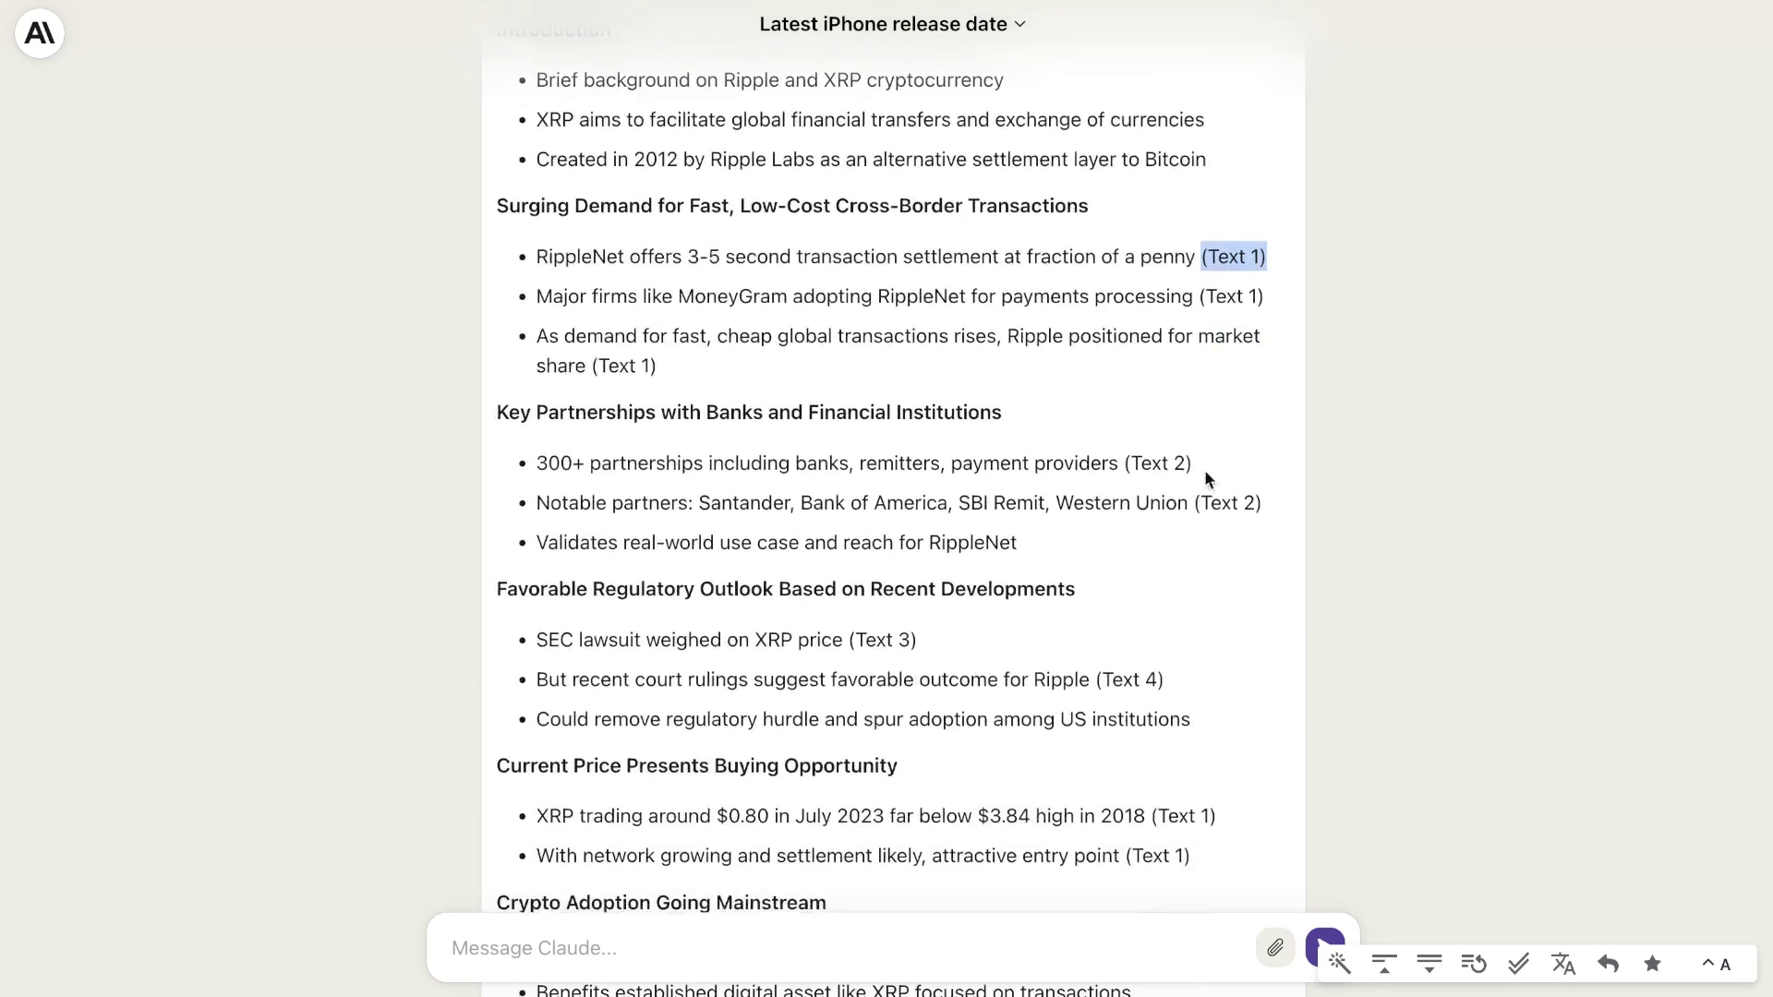
scroll(1211, 477, "up", 15)
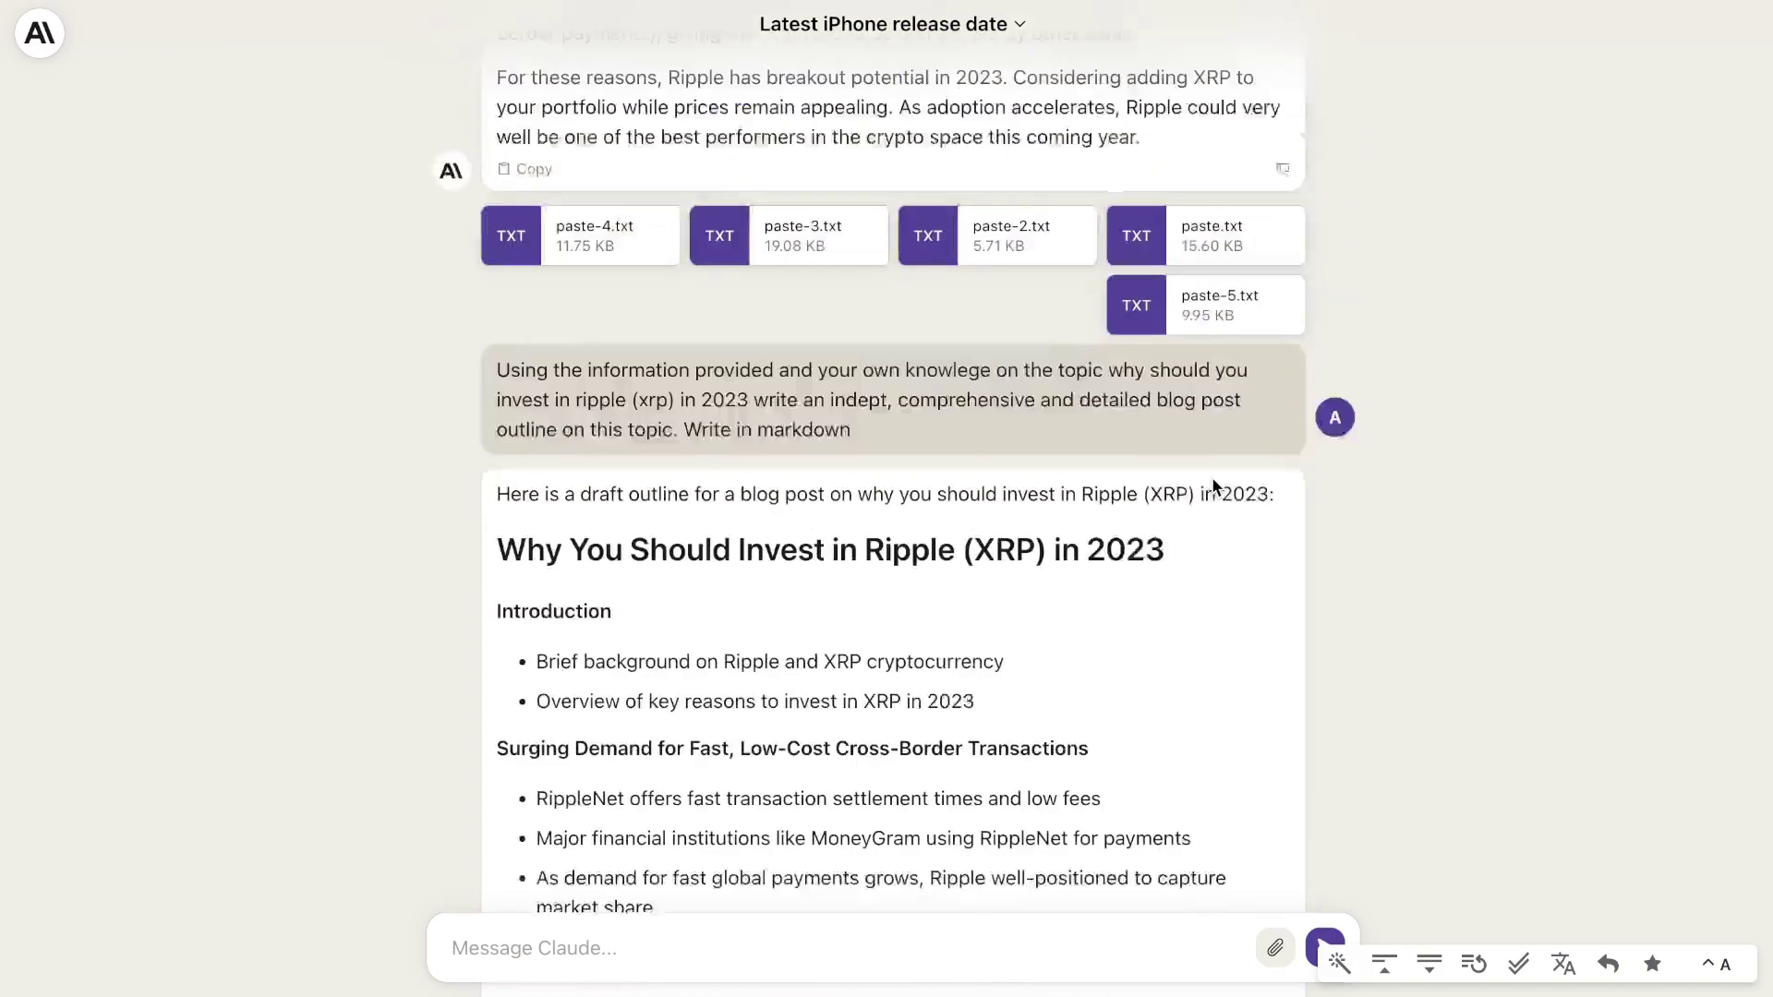
scroll(1235, 421, "down", 15)
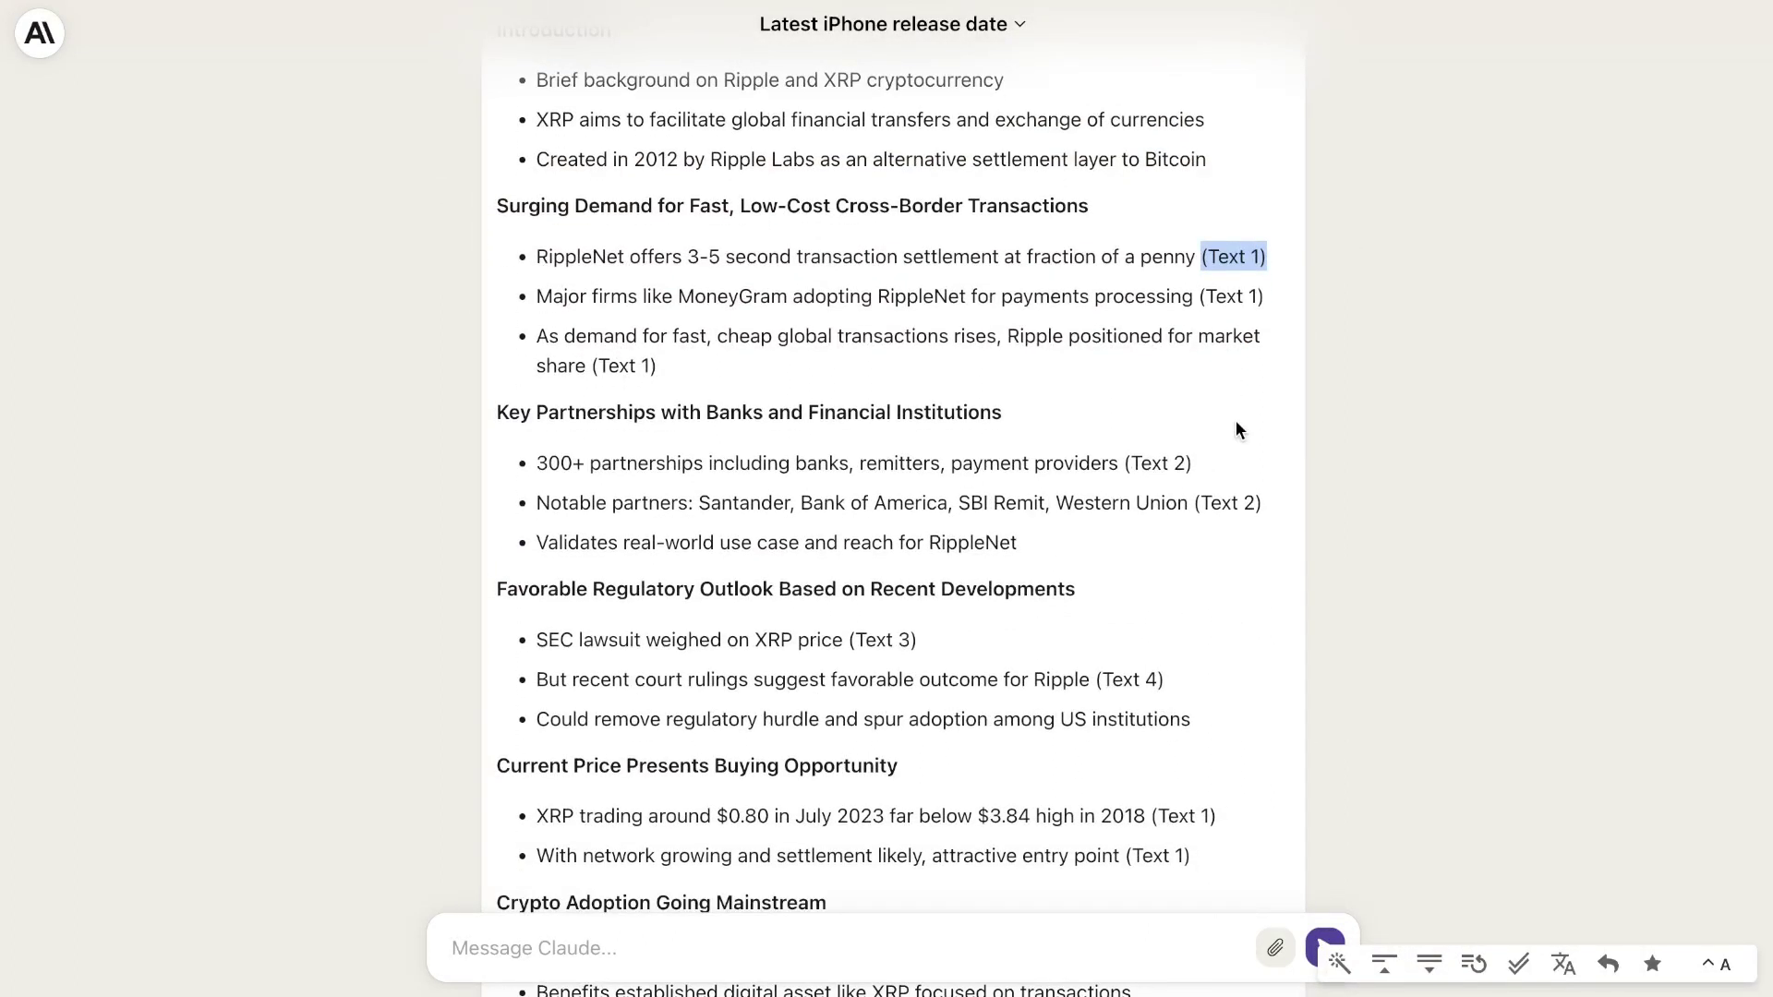
scroll(1235, 430, "down", 5)
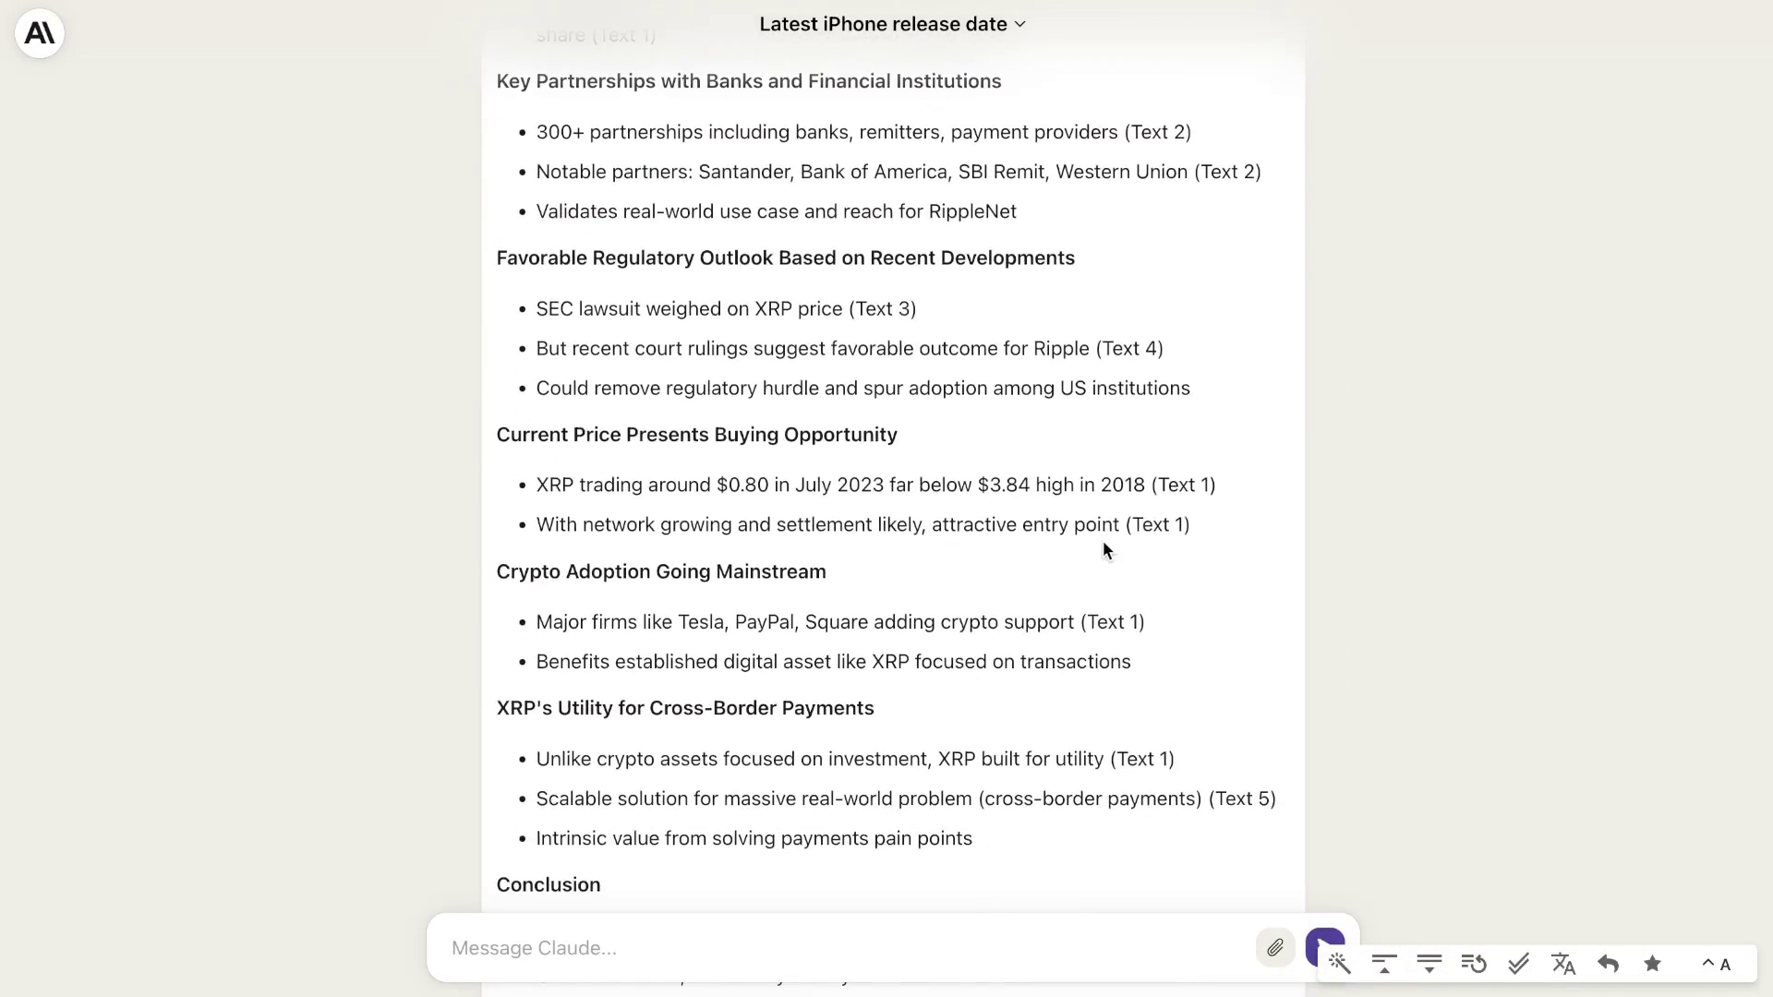
scroll(1102, 545, "down", 1)
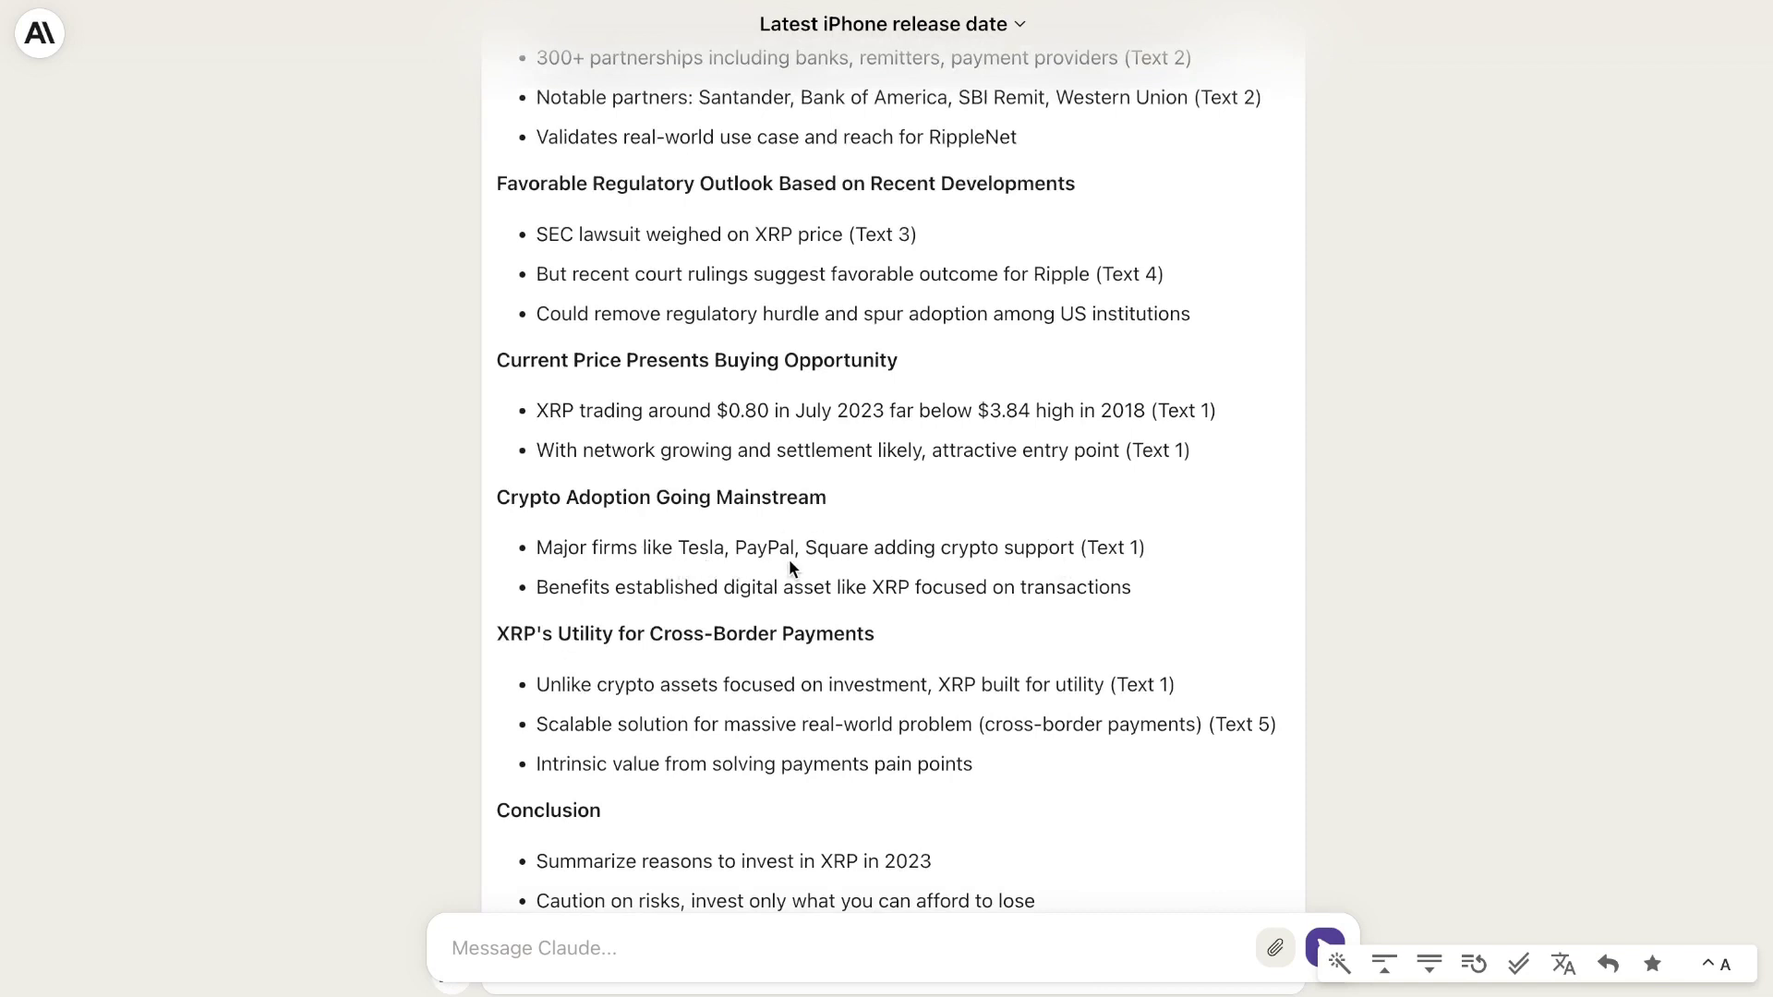
scroll(1083, 557, "down", 1)
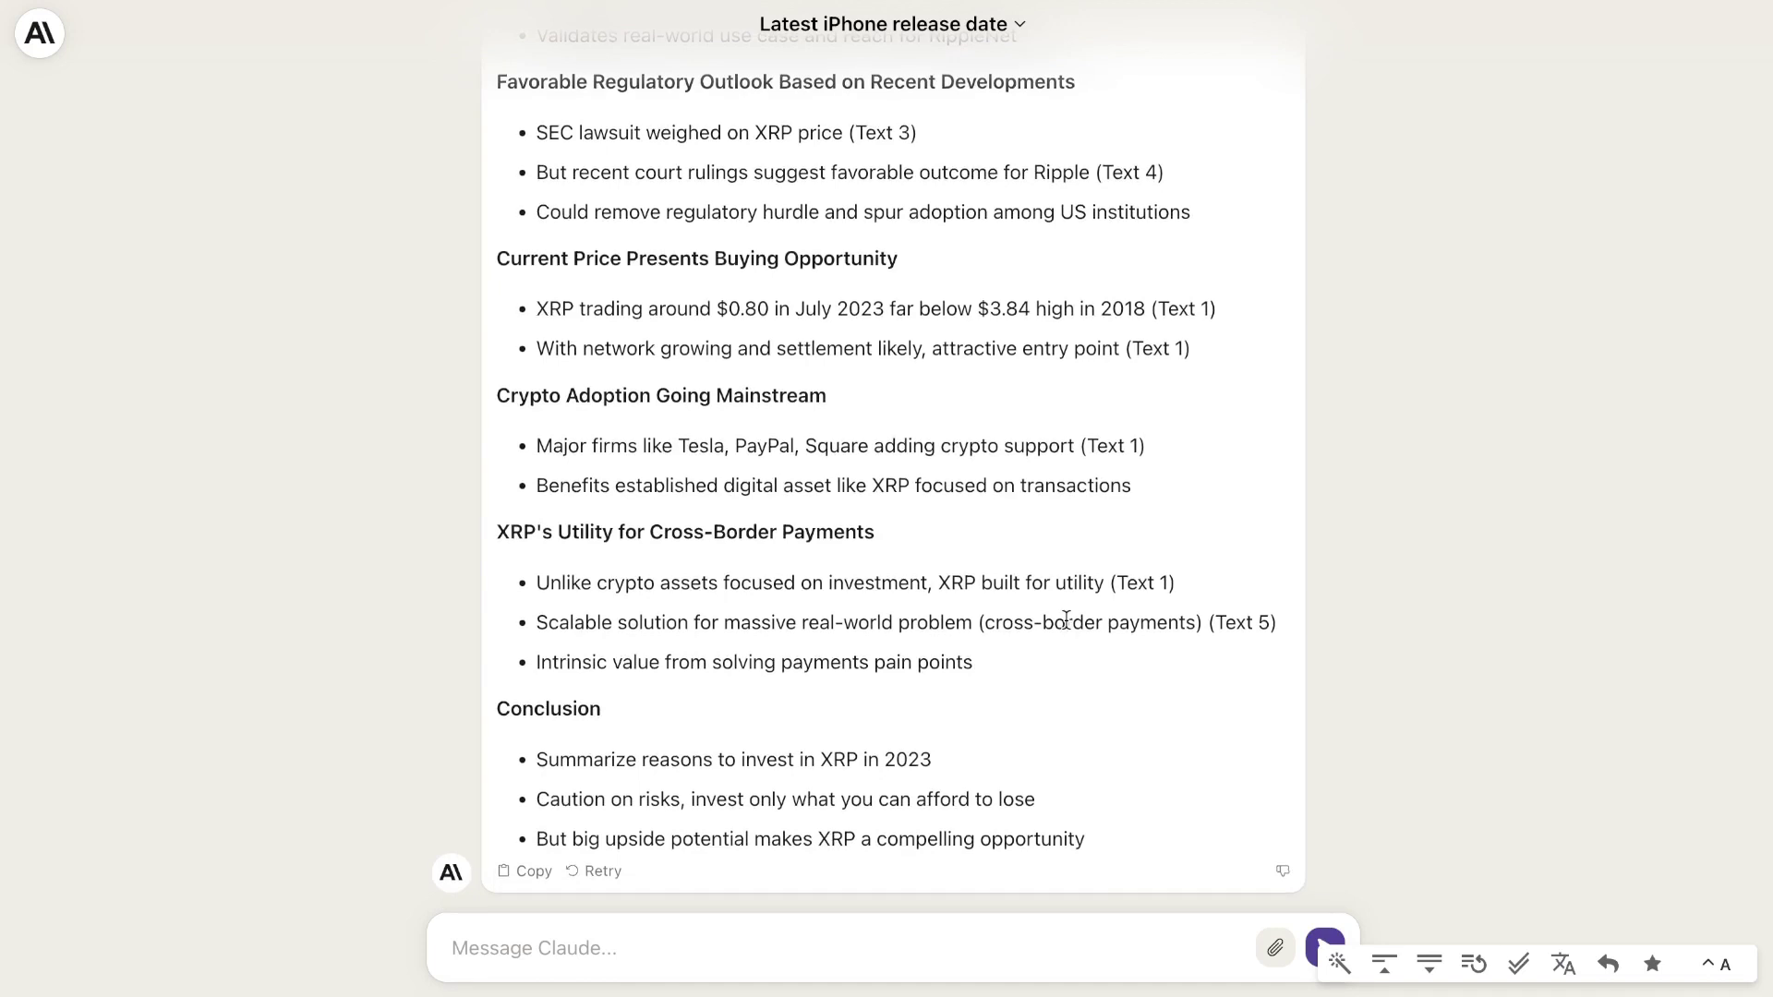
scroll(1065, 620, "up", 10)
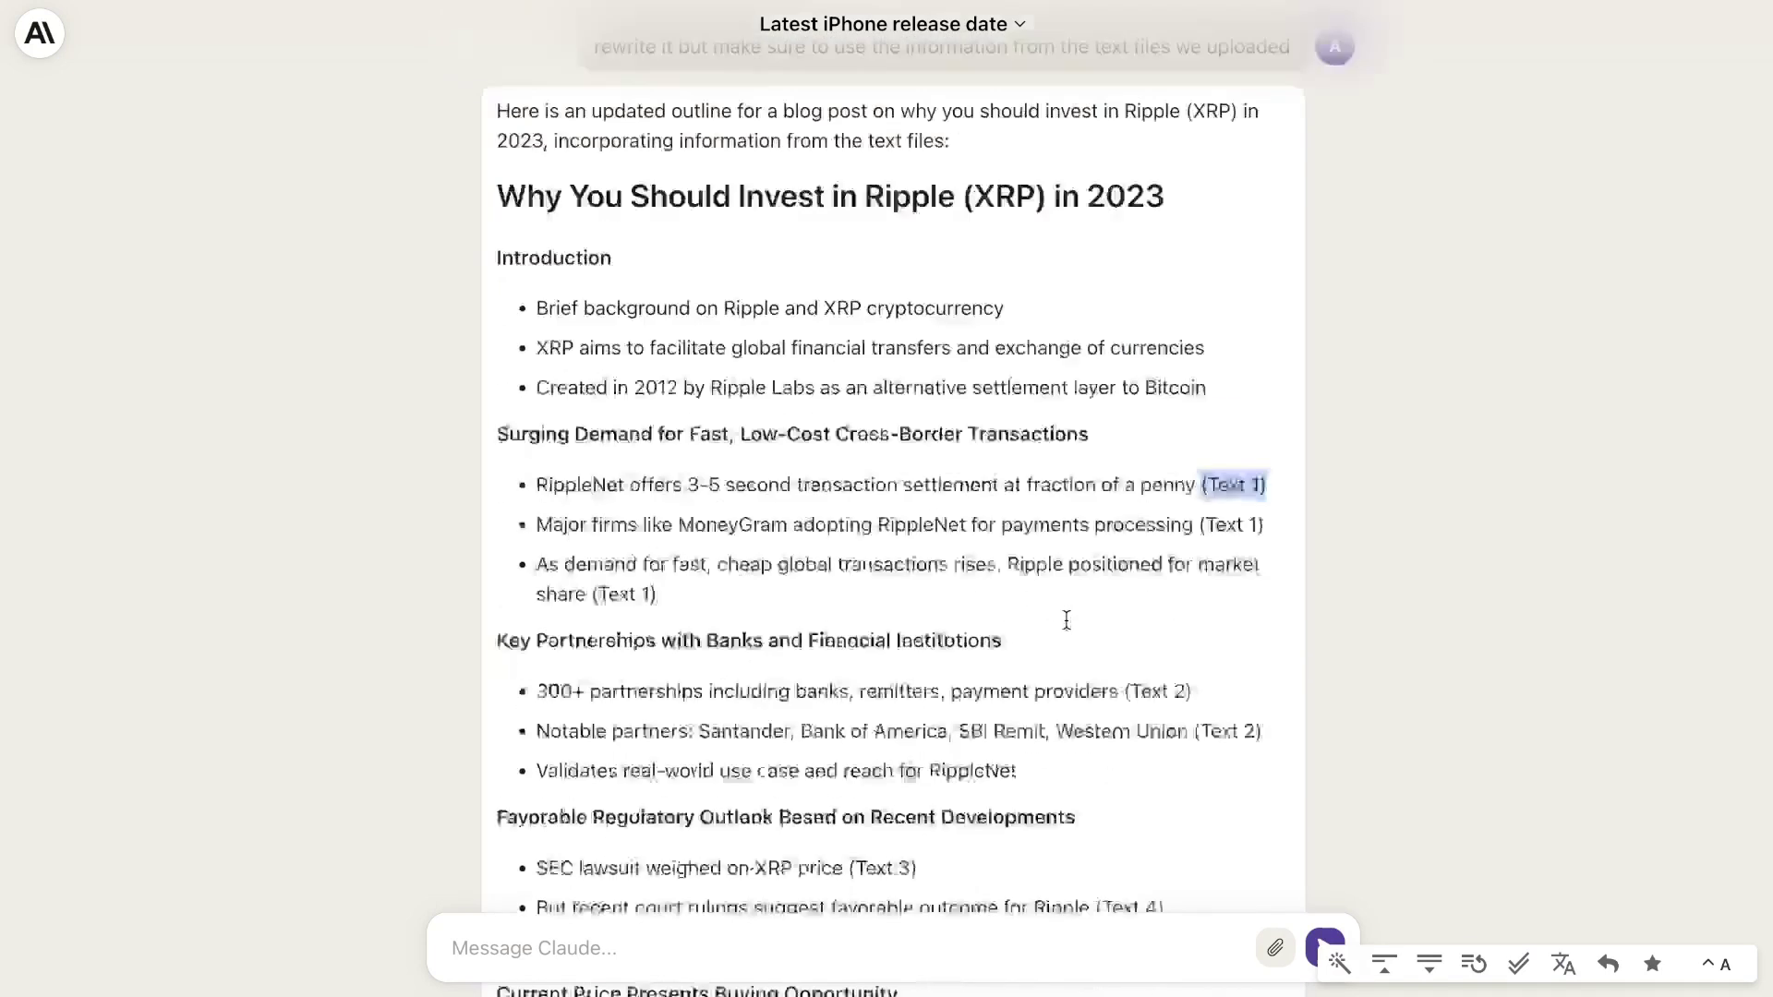
scroll(1065, 623, "down", 2)
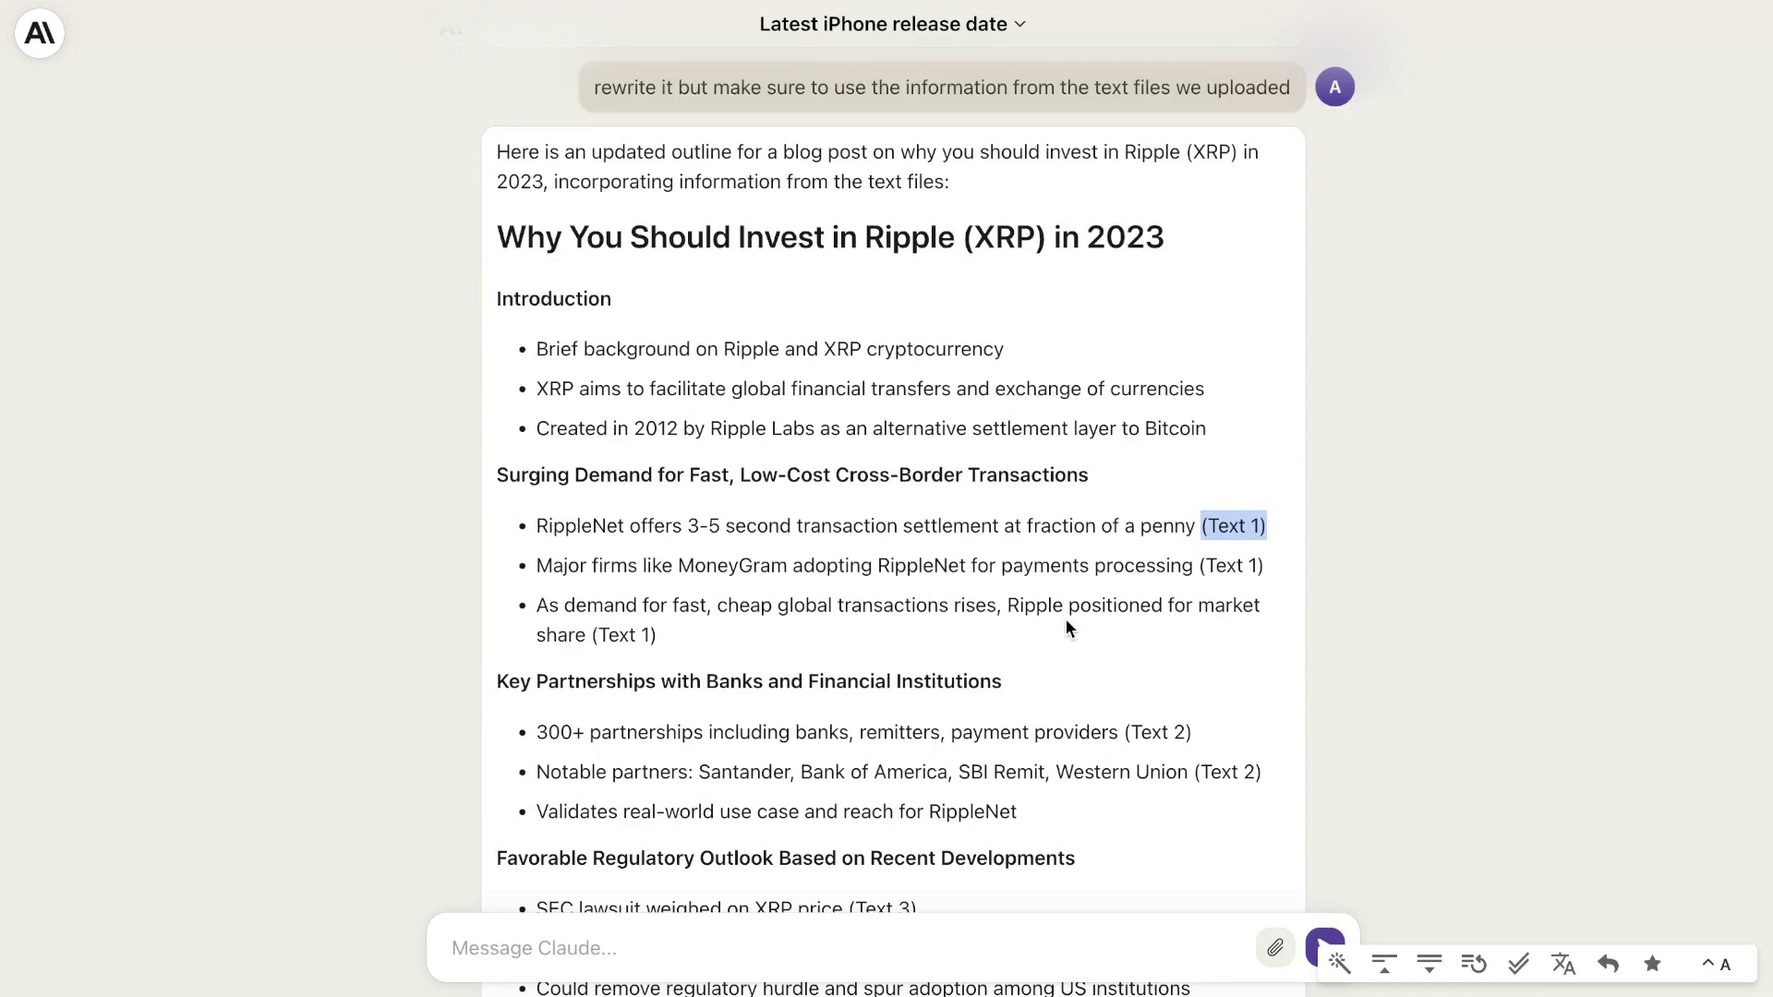
scroll(1065, 628, "up", 5)
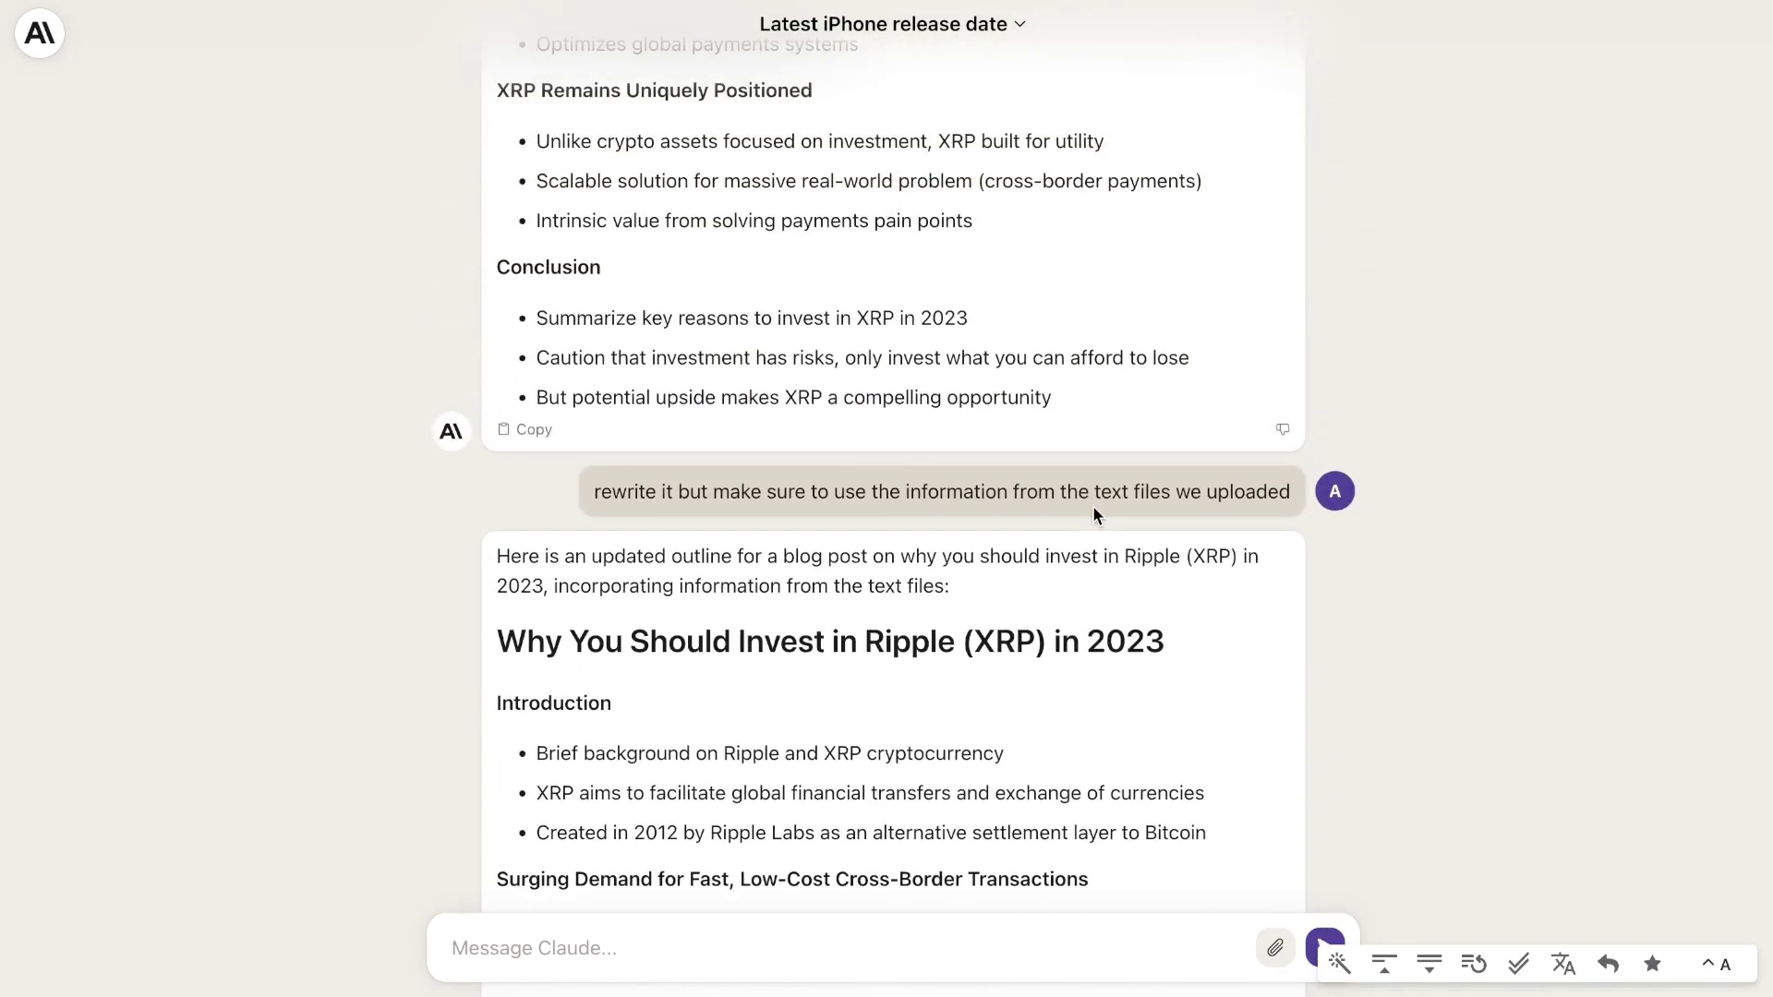
scroll(1093, 507, "down", 14)
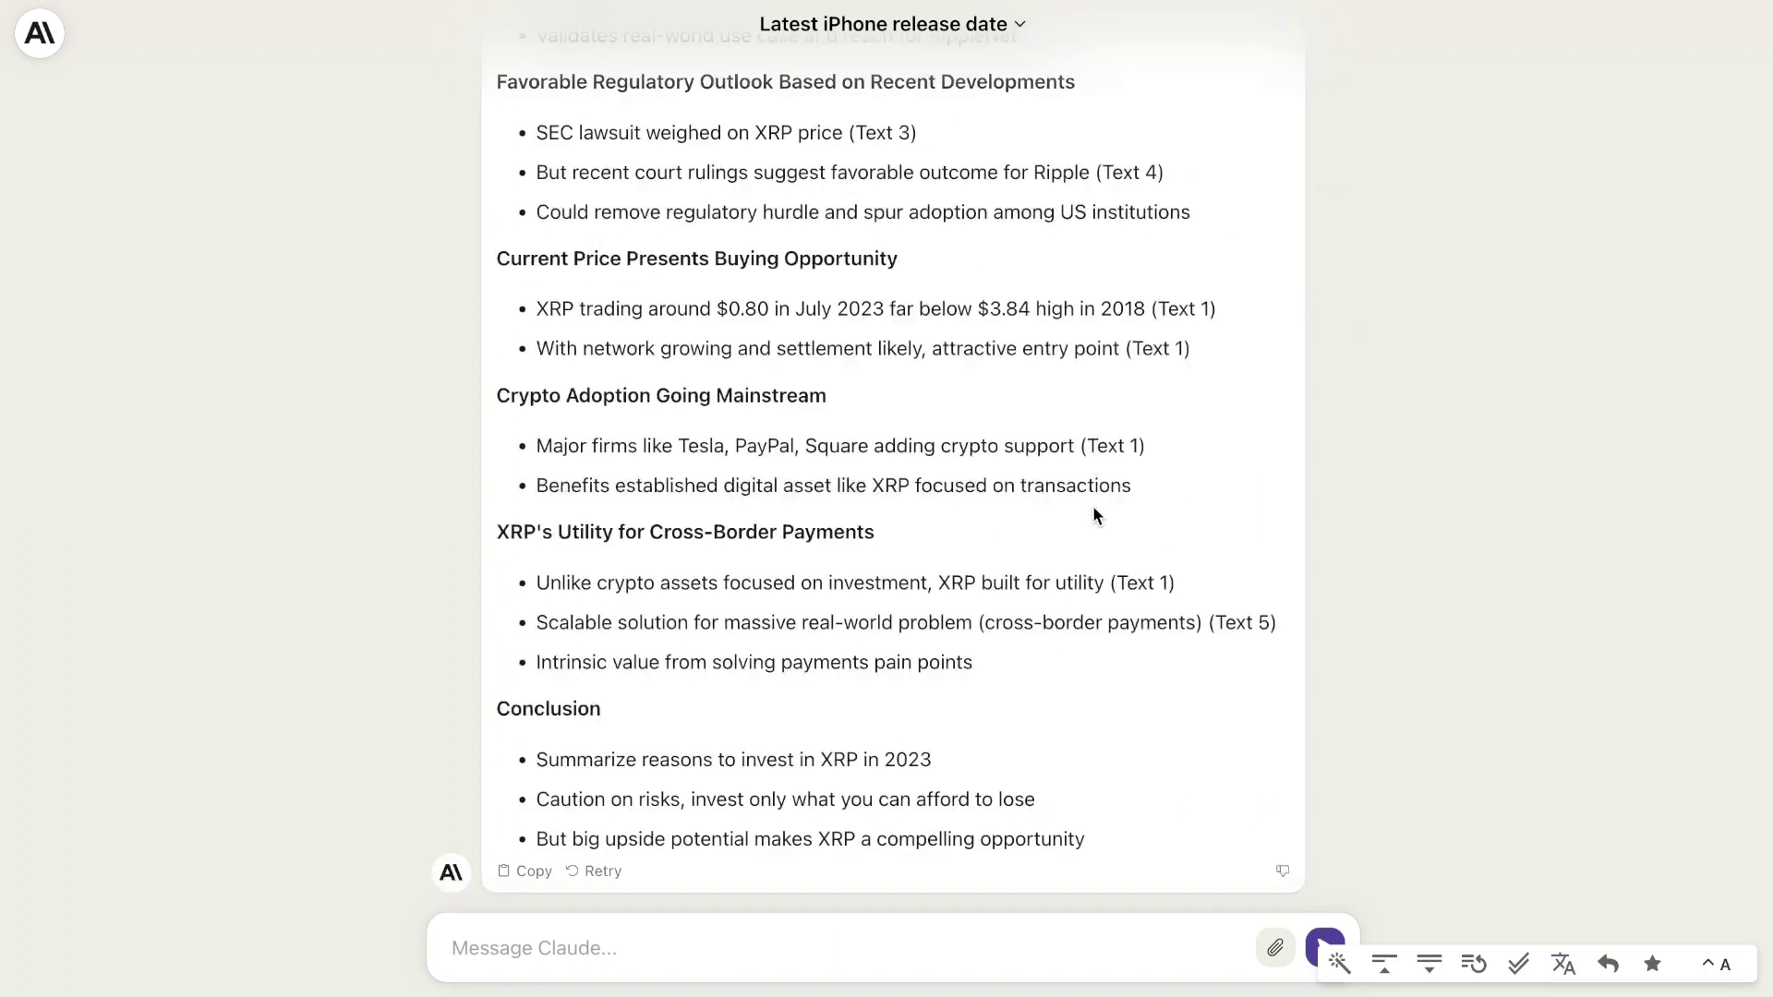
Step: Send the prompt asking for an in-depth markdown post with lists, tables and facts
type("now using the outline above, the texts uploaded and your own knowlege on the topic write the full, indept blog post. Always include lists,tables and facts. Do not plagerize, write in your own style, write to reduce ai detection and be as detailed as possible. Always write in markdown")
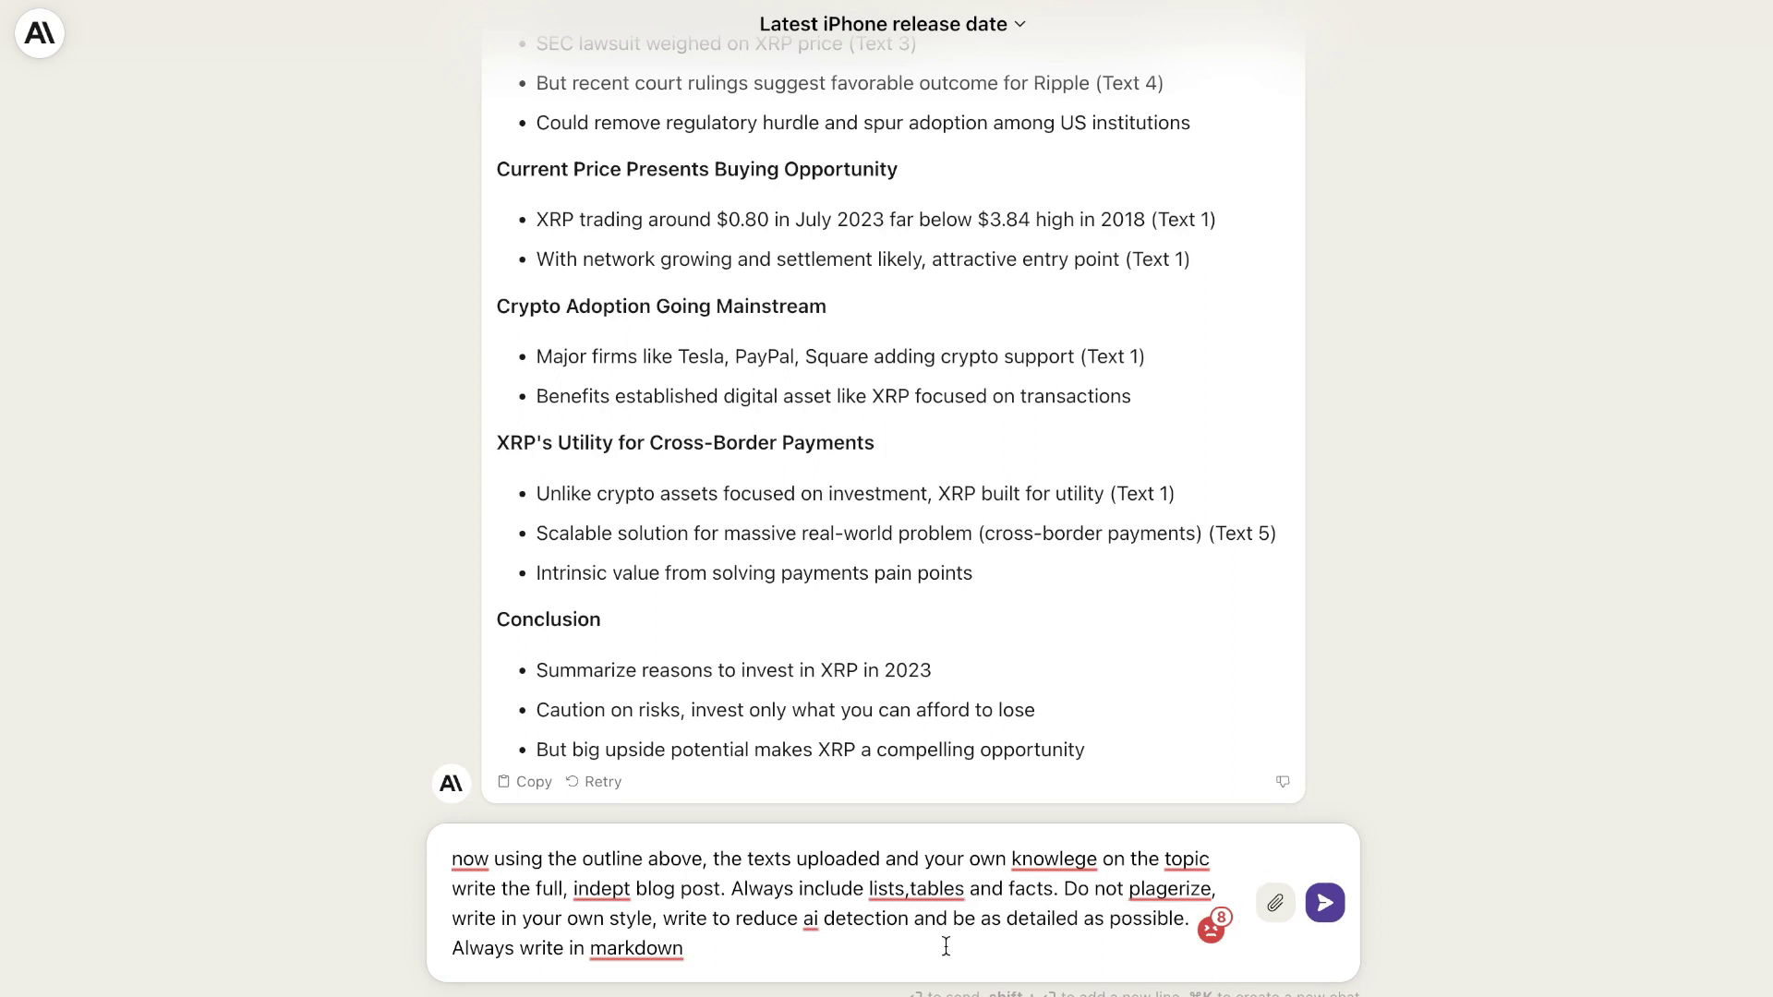
mouse_move(1170, 907)
type(".")
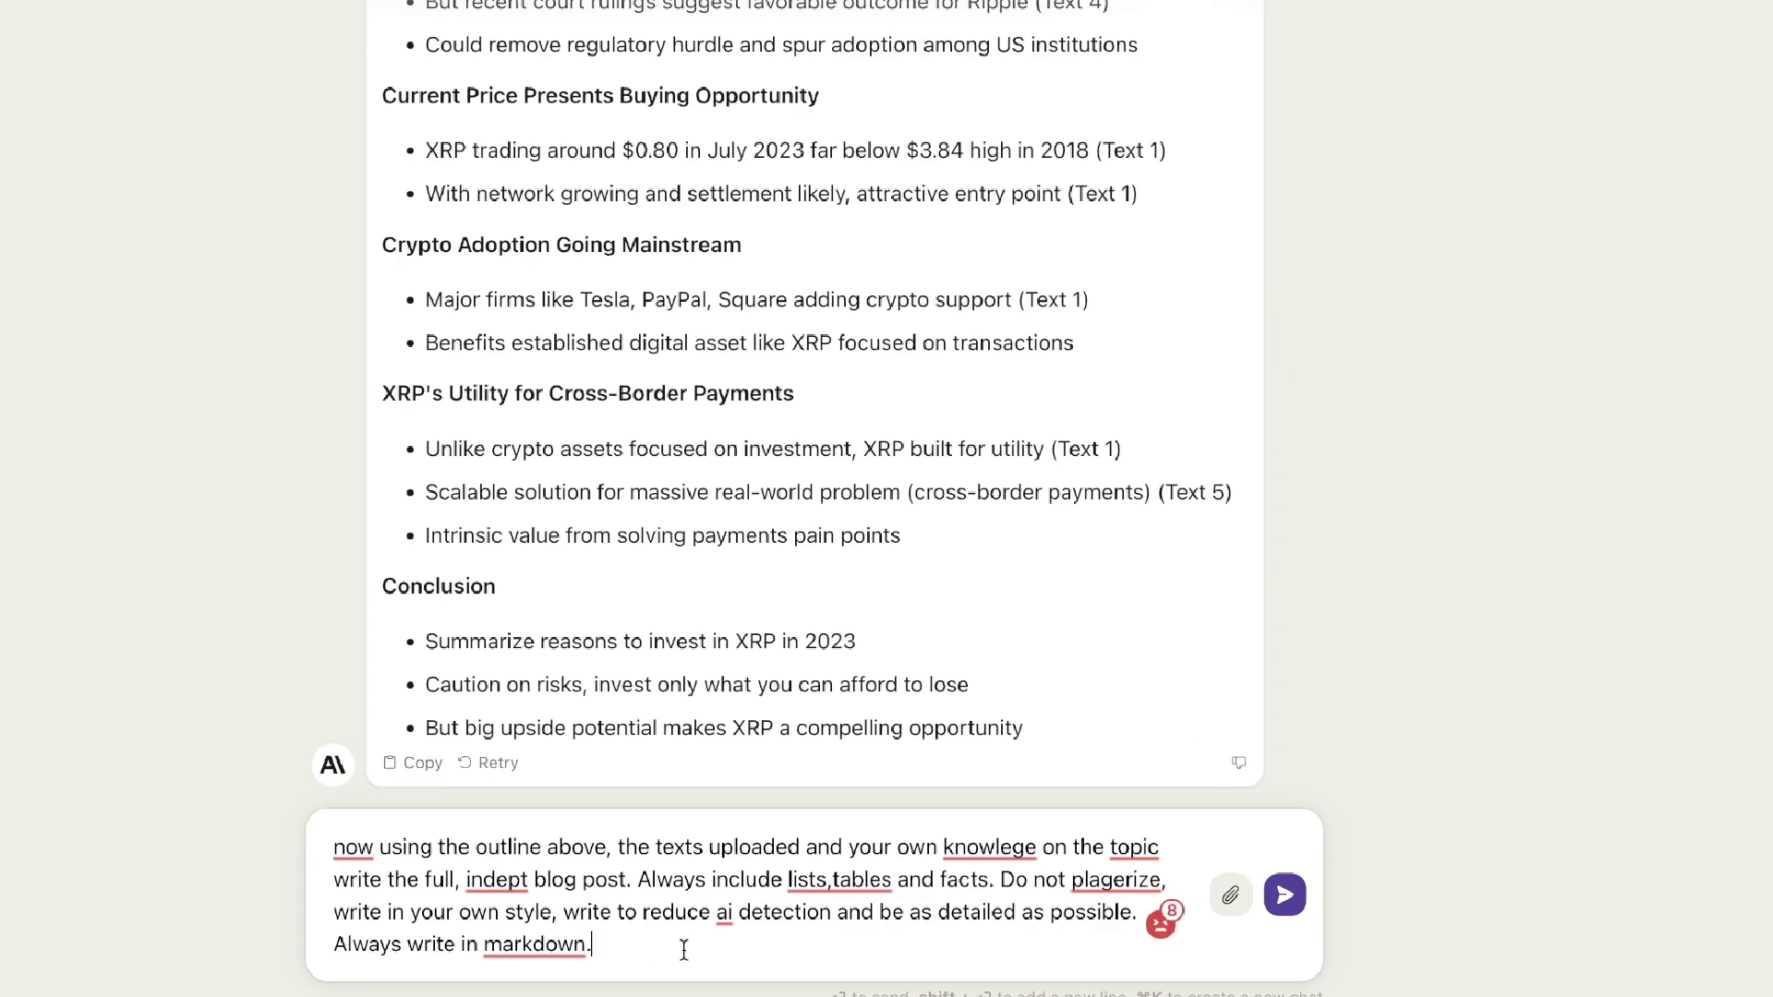
key("Return")
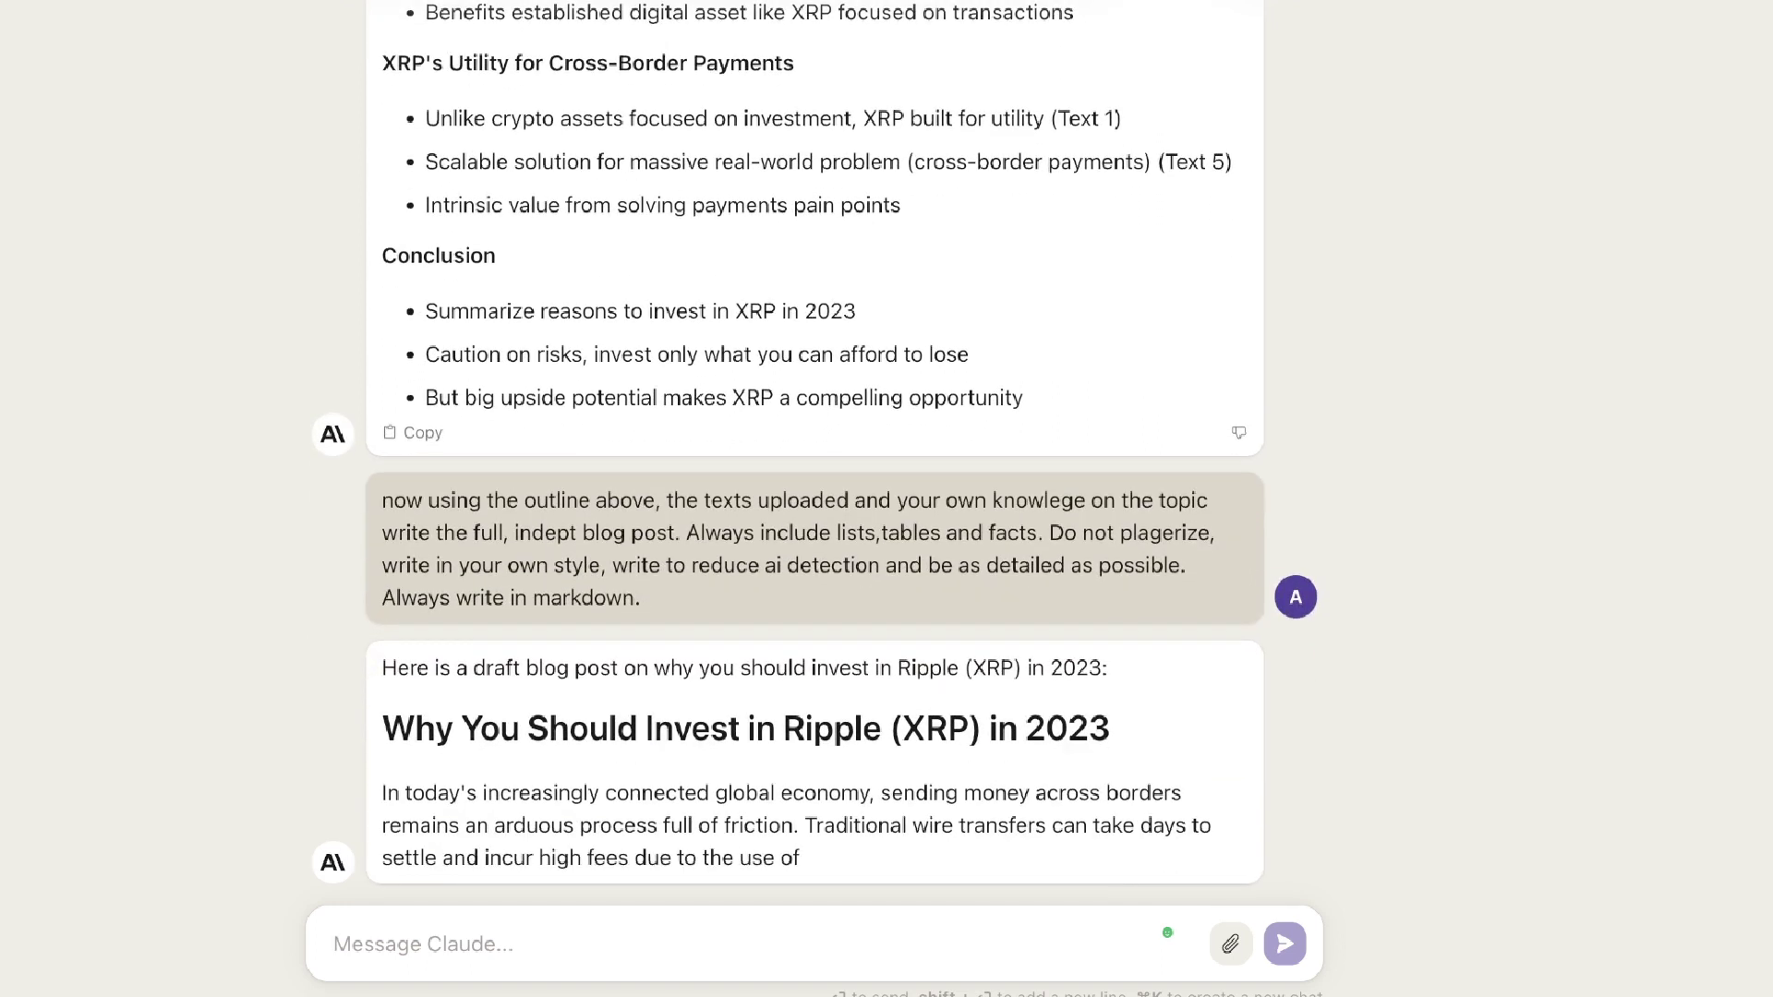
scroll(862, 704, "up", 10)
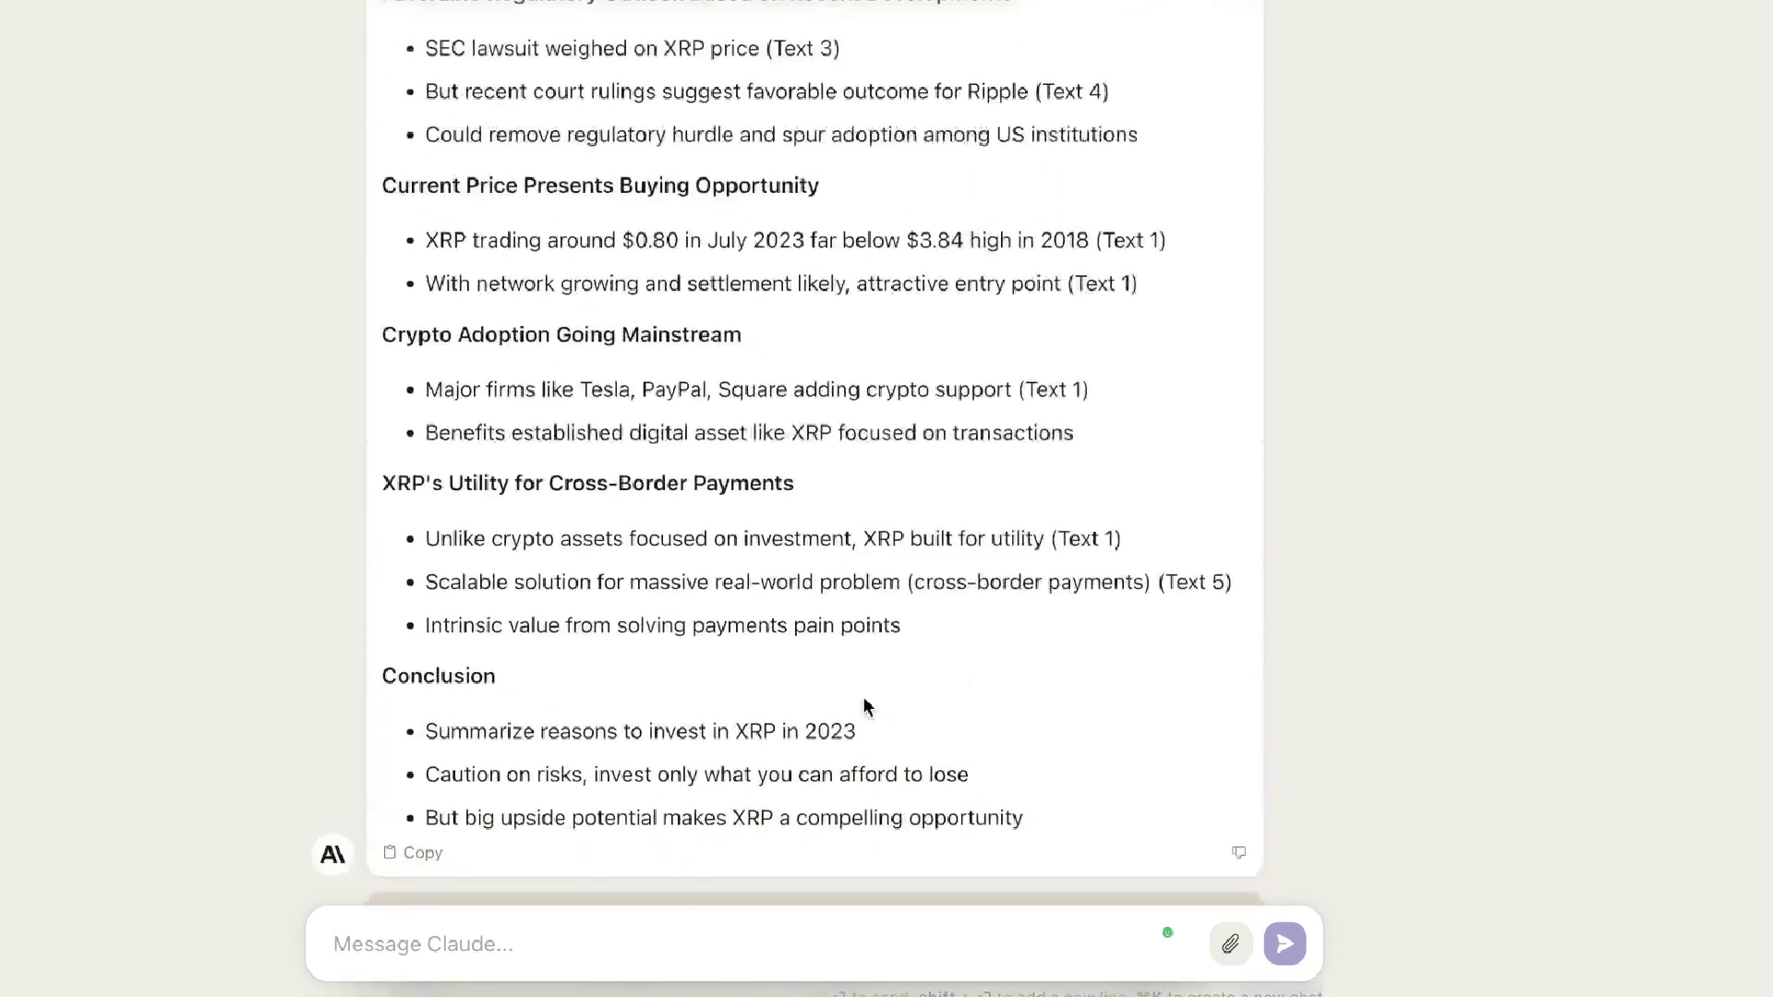
scroll(866, 707, "up", 4)
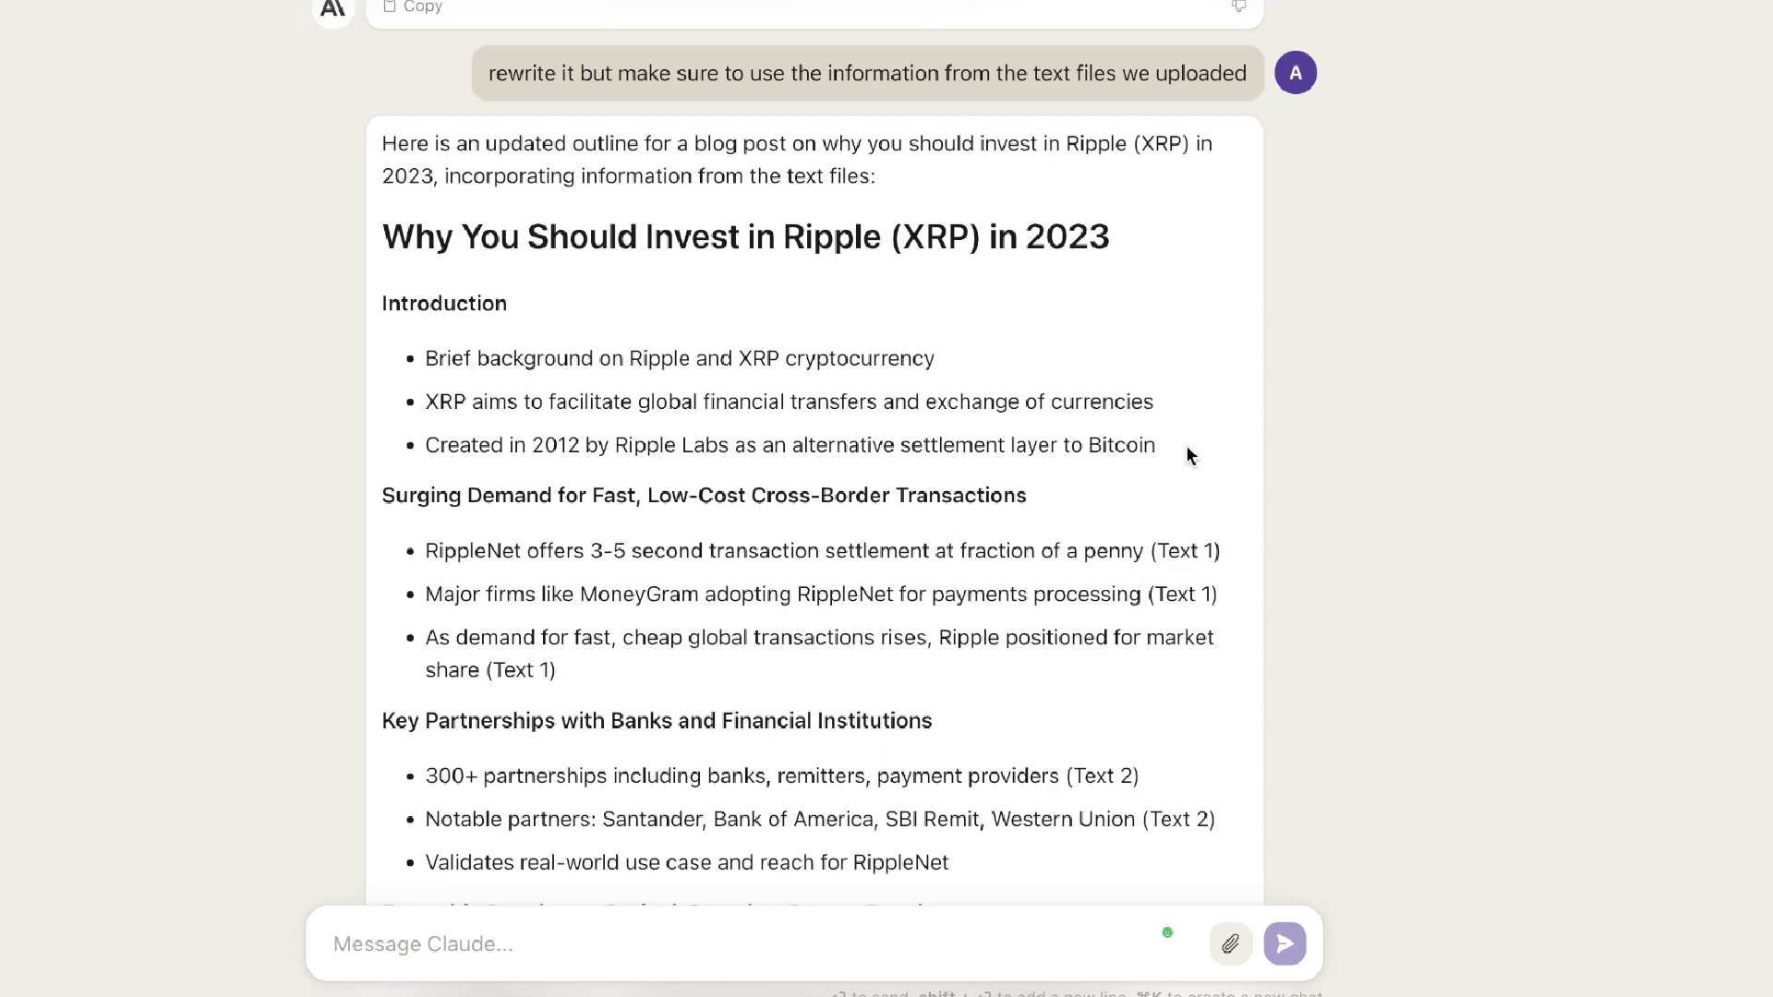
scroll(517, 328, "down", 2)
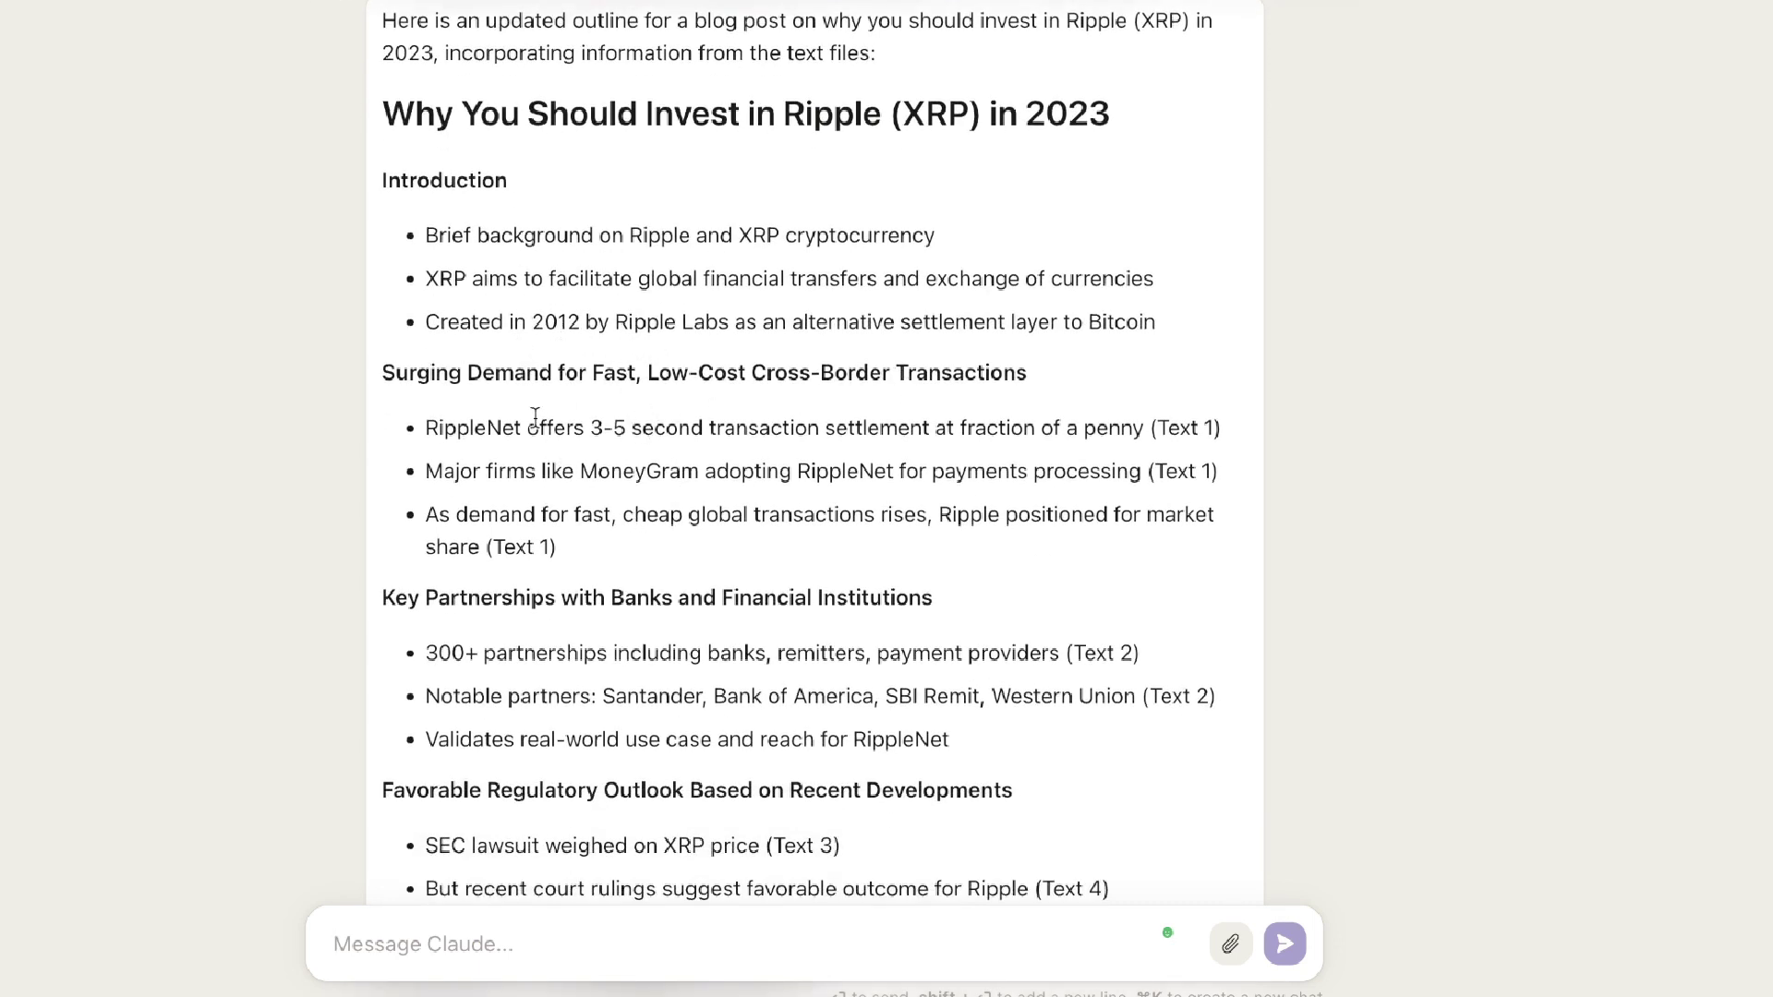
scroll(535, 415, "down", 1)
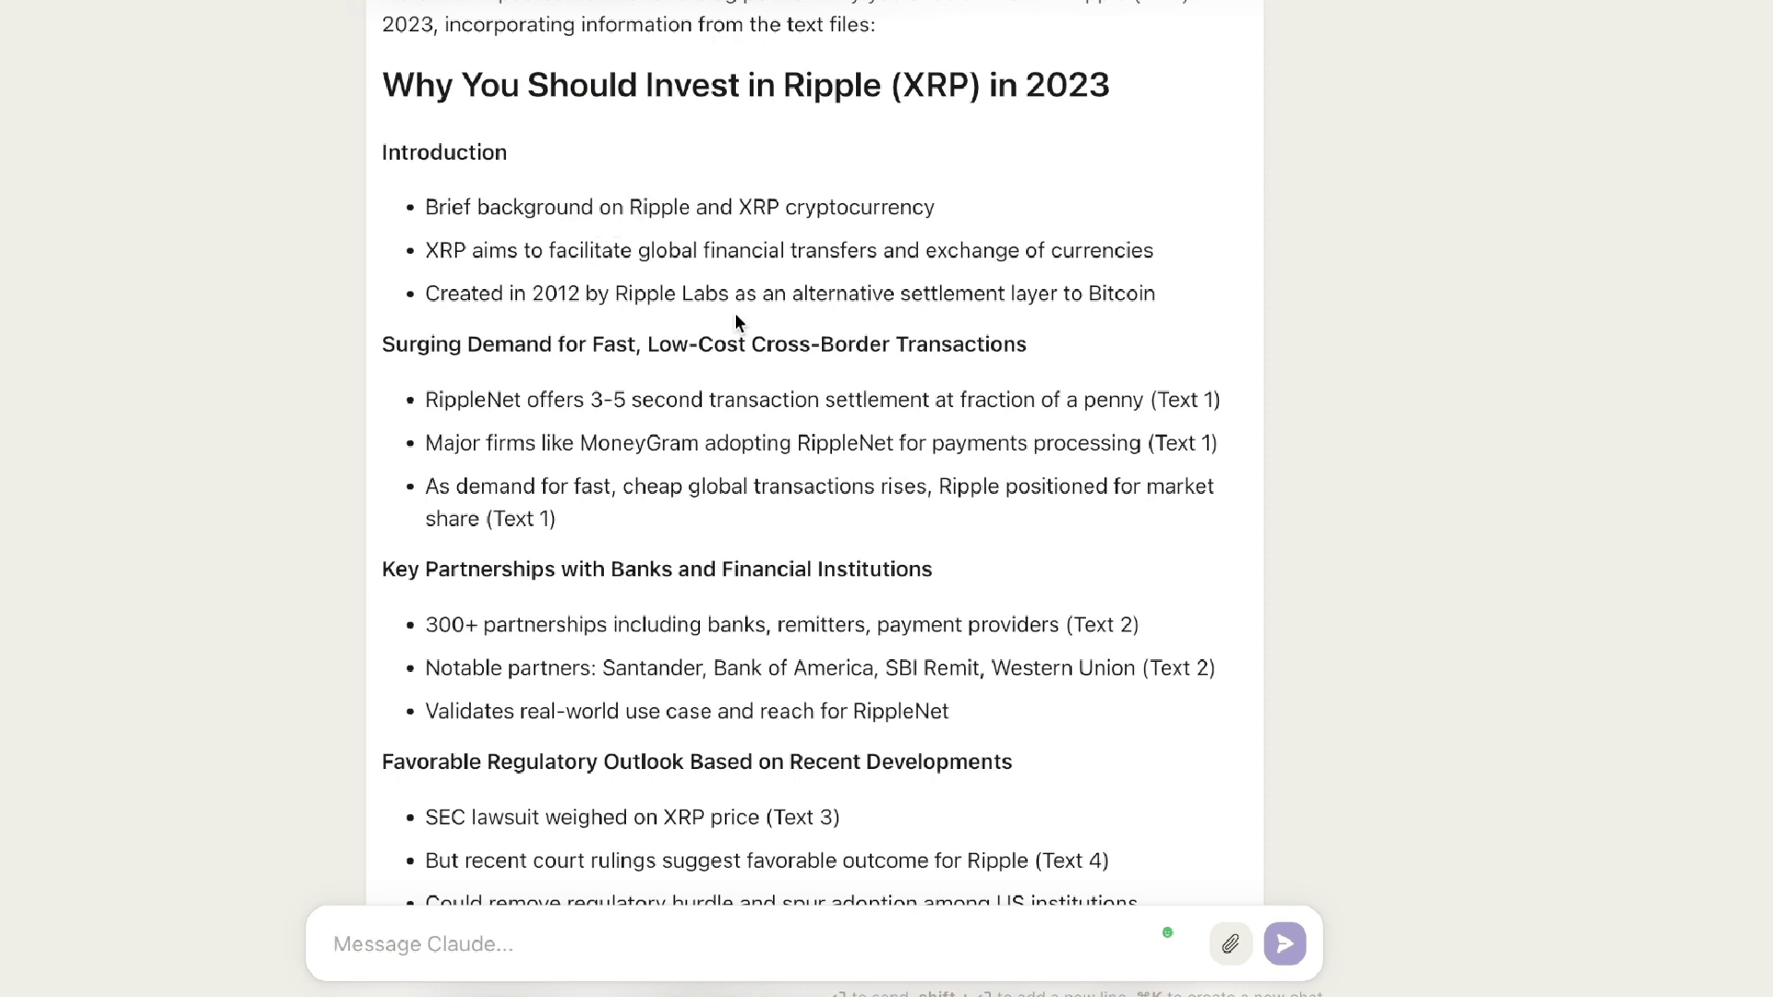
scroll(735, 313, "down", 15)
scroll(1183, 120, "up", 15)
scroll(1211, 129, "down", 6)
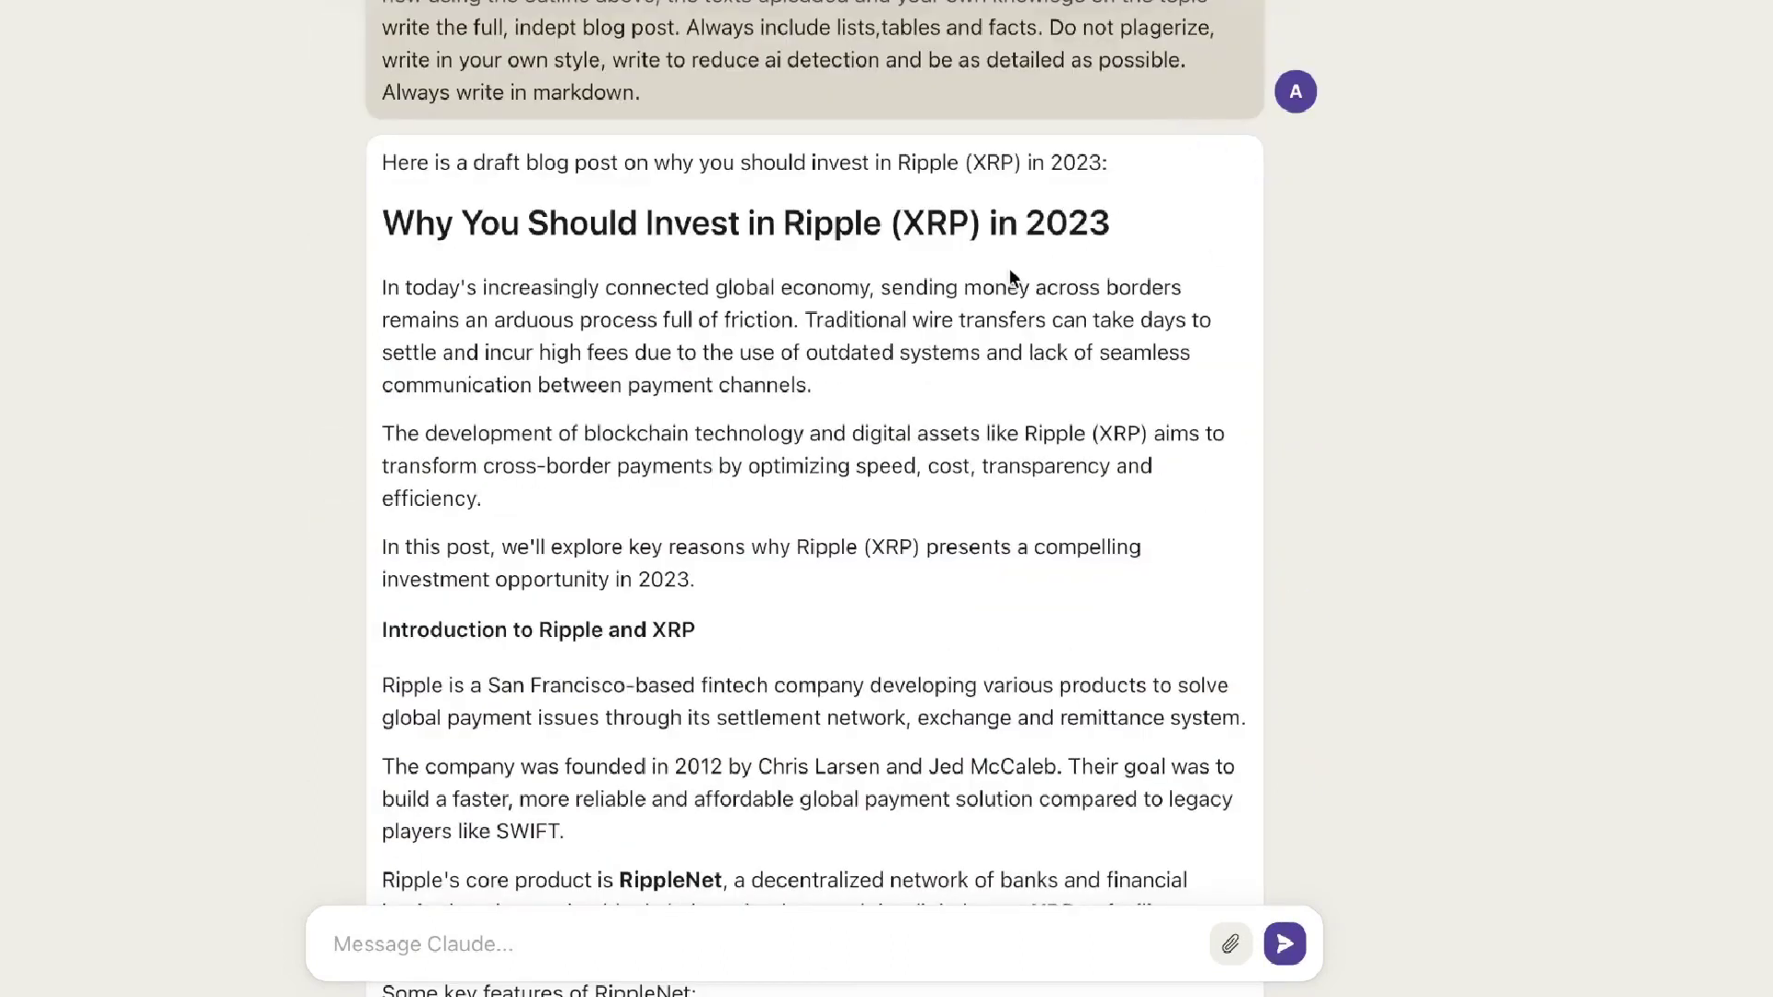
scroll(785, 277, "down", 2)
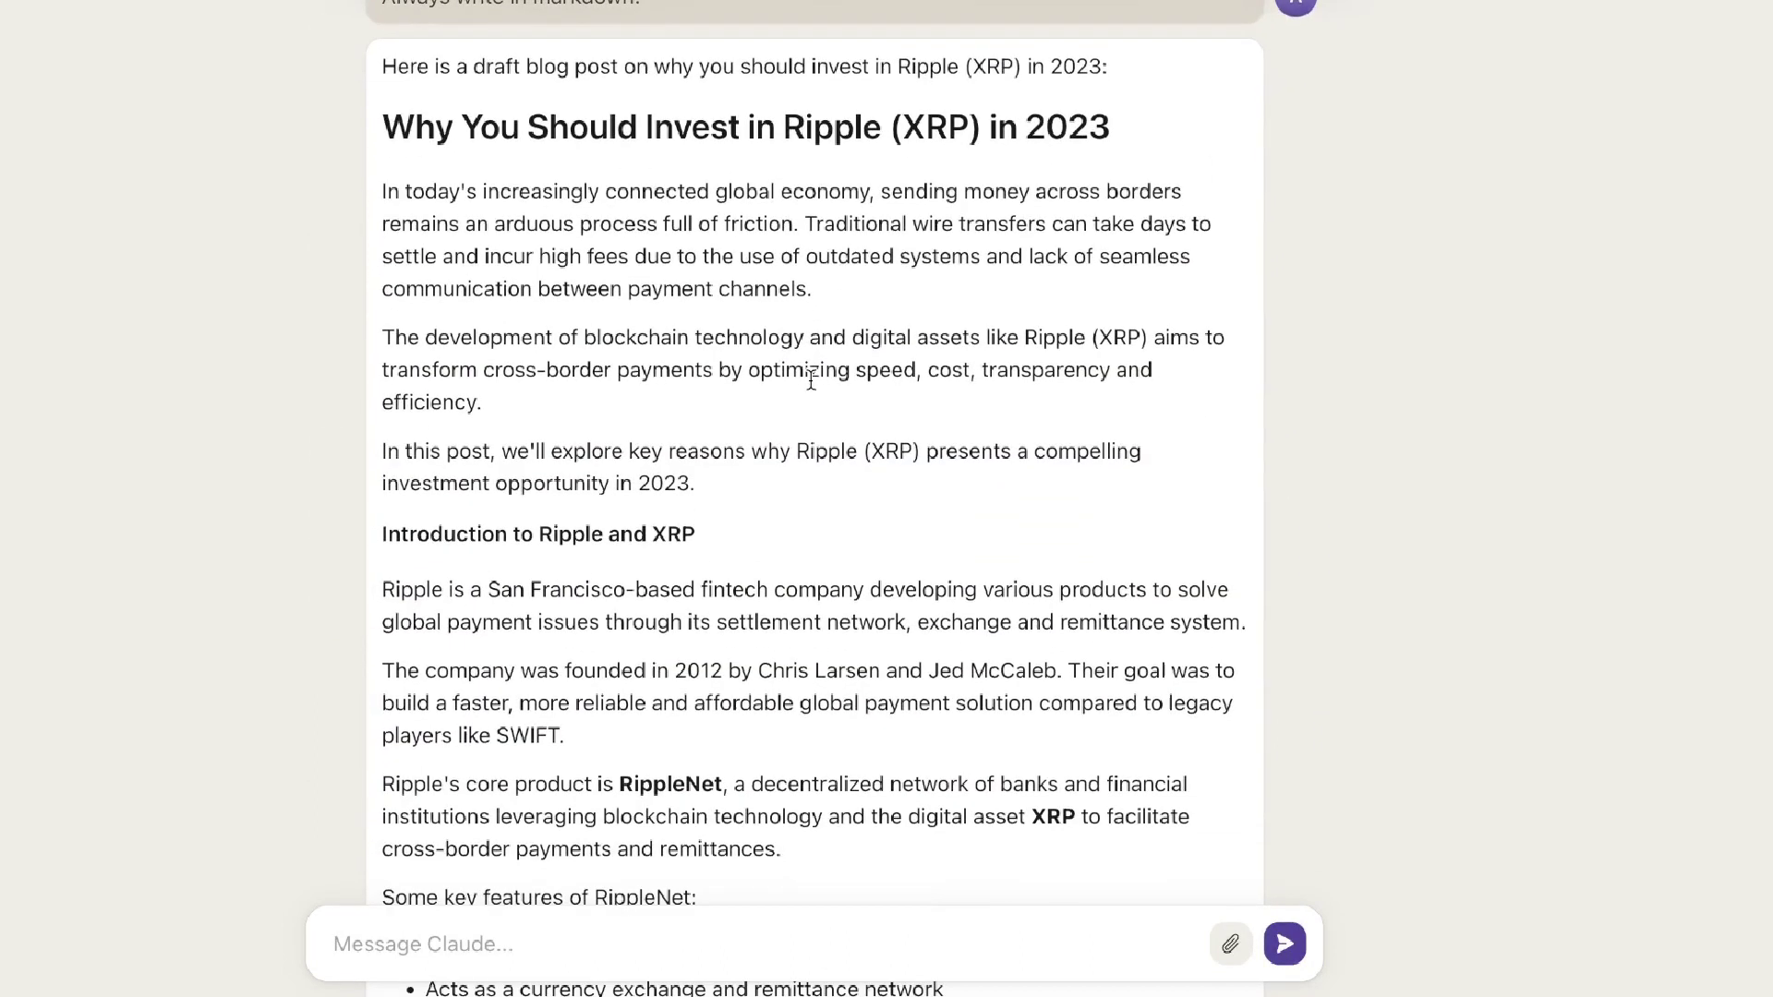
scroll(810, 381, "down", 4)
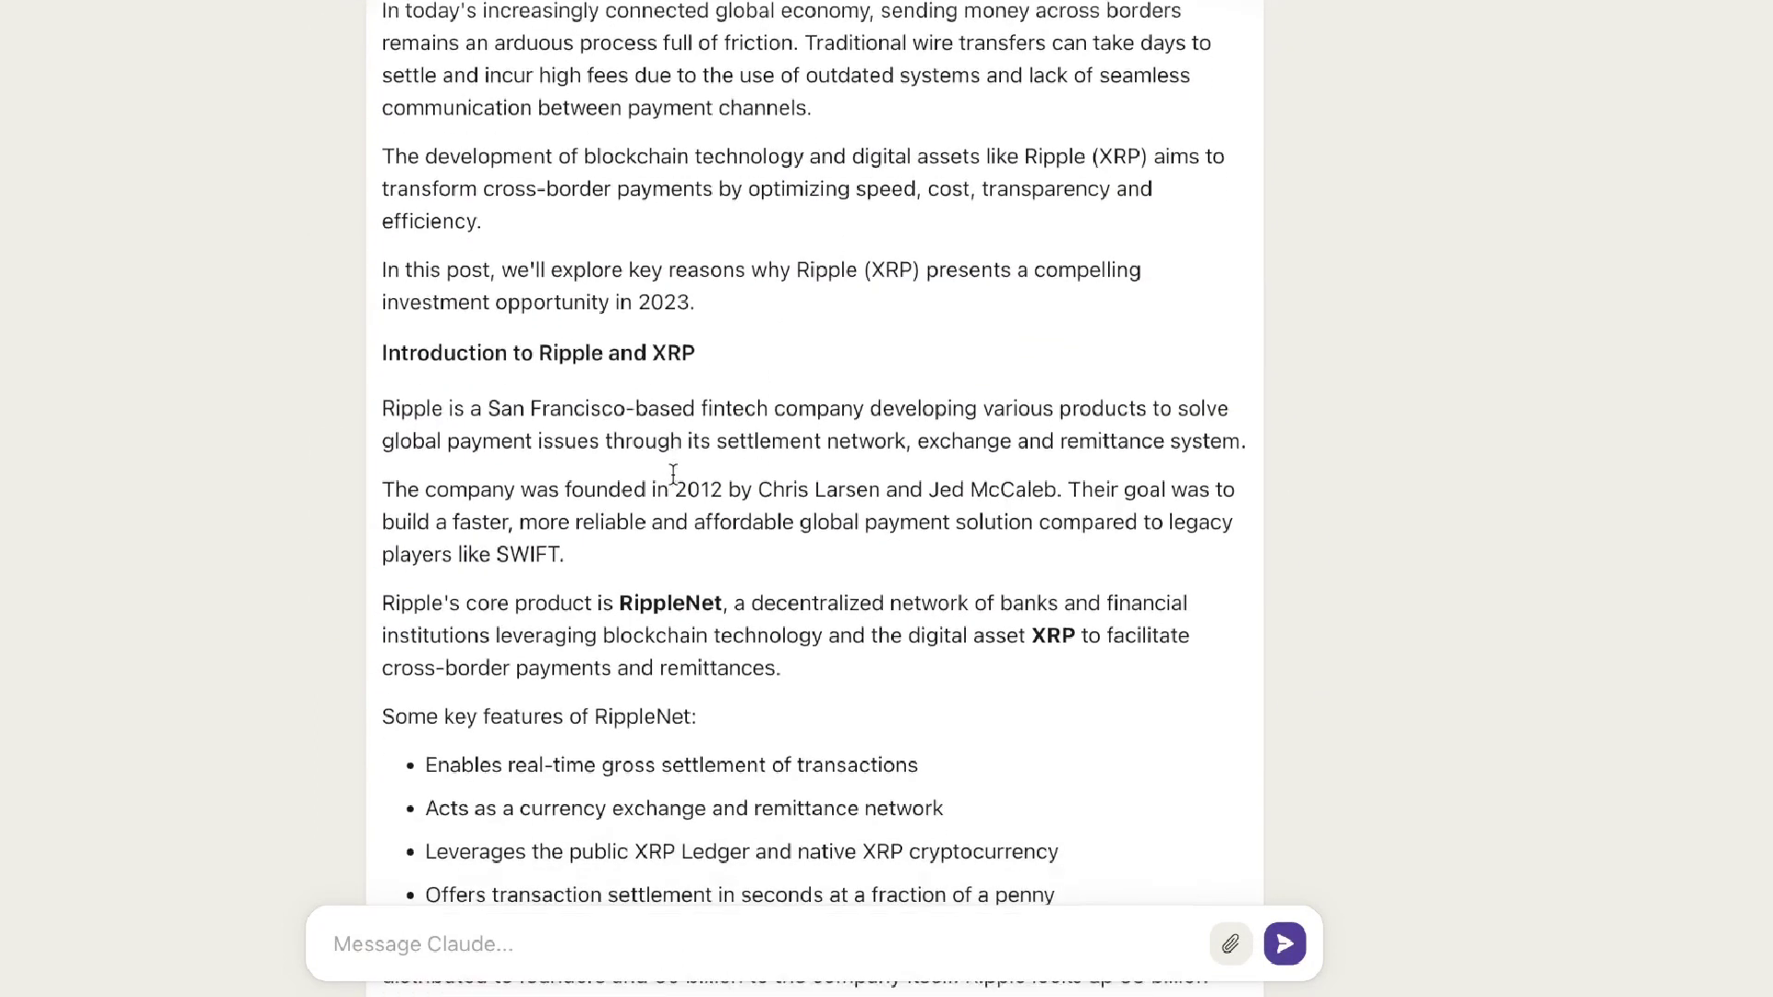
scroll(673, 473, "down", 19)
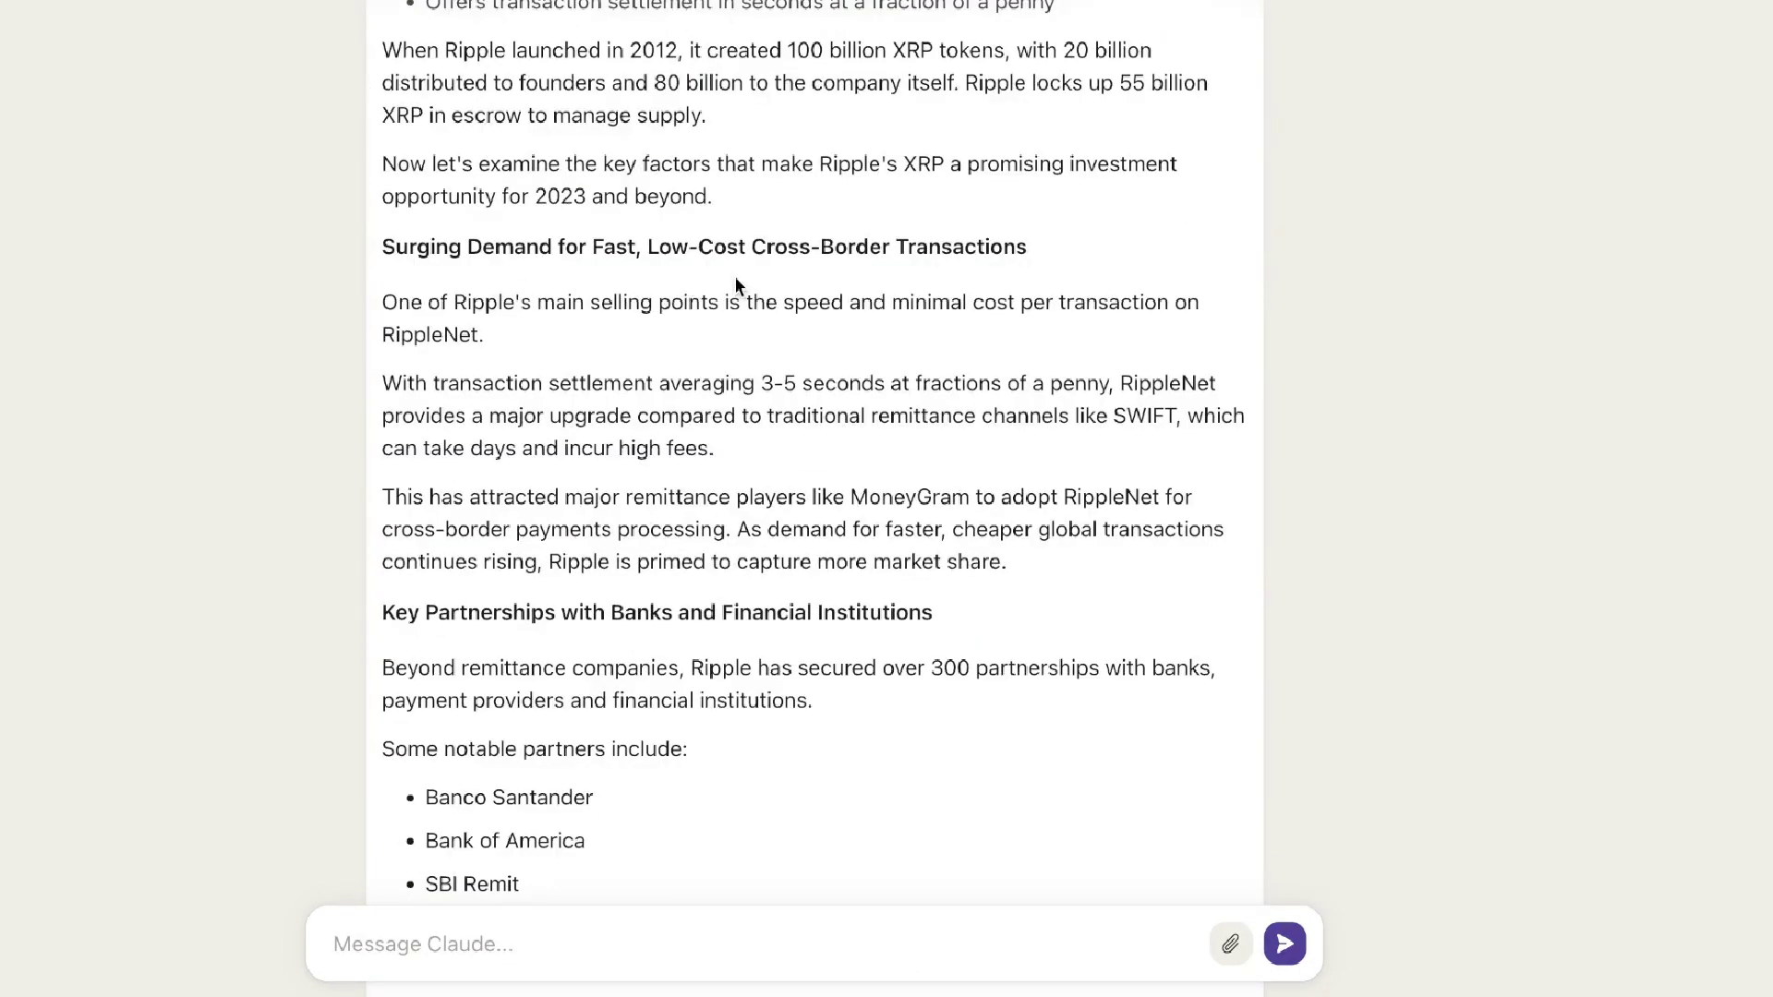
scroll(892, 275, "down", 10)
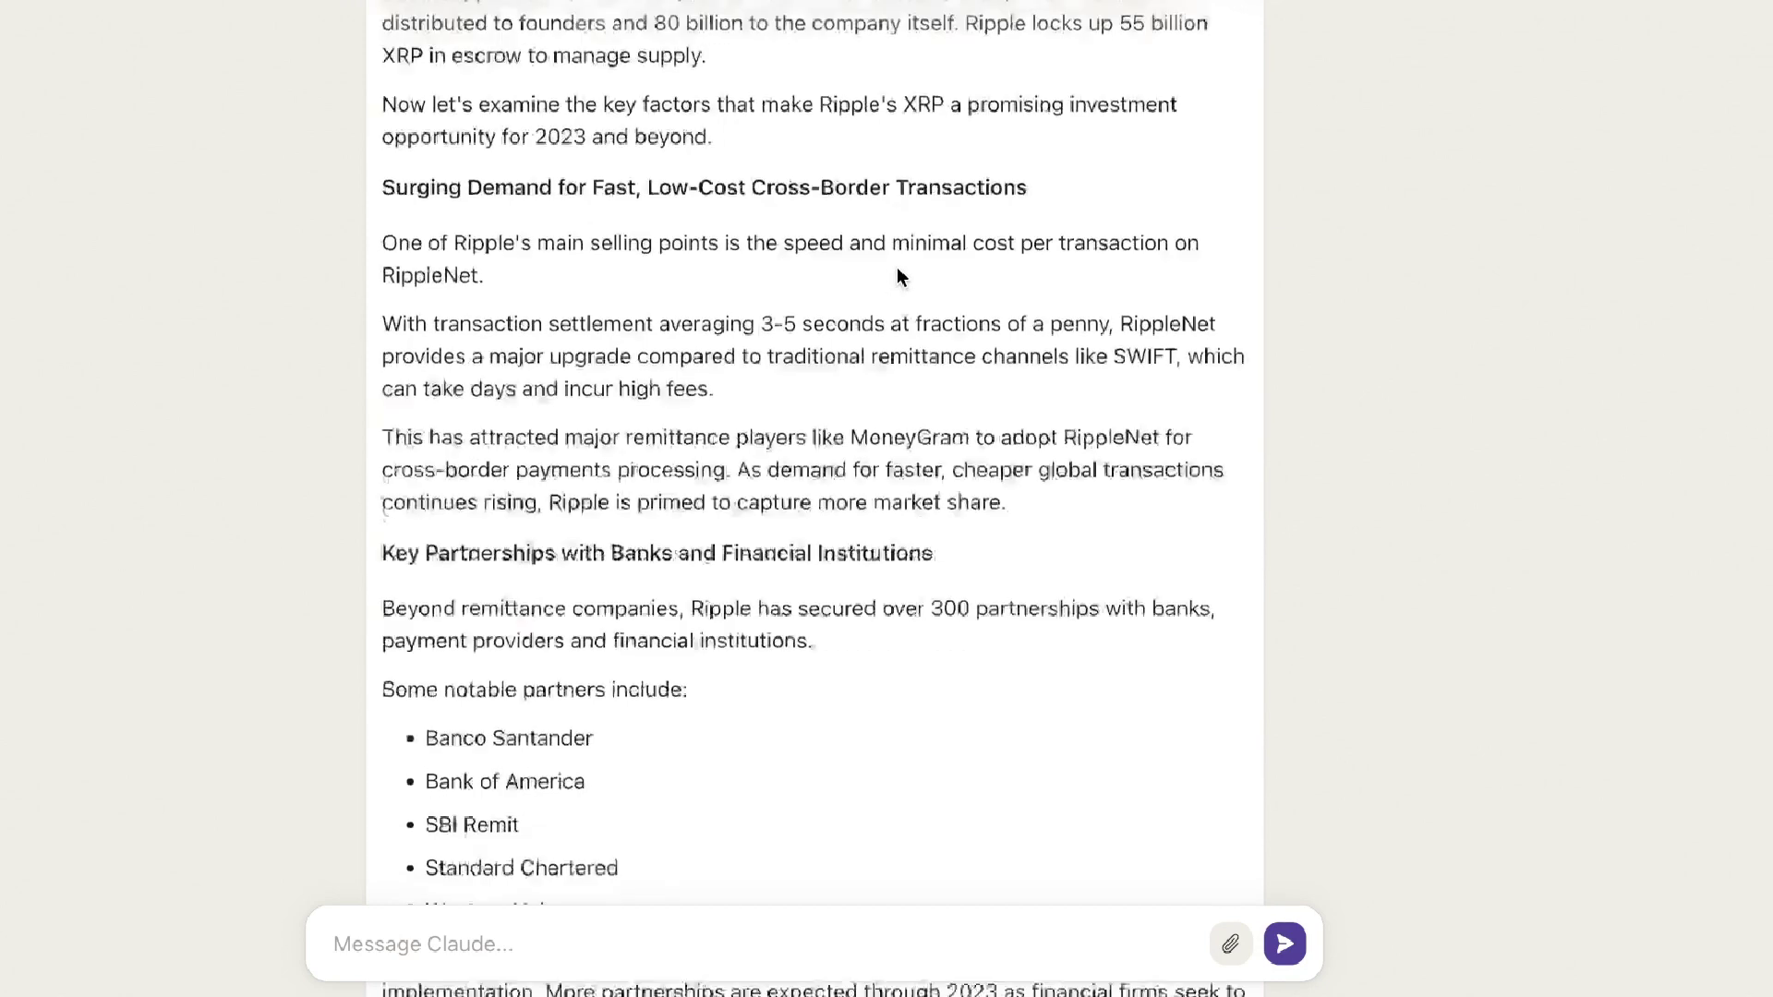
scroll(756, 438, "down", 8)
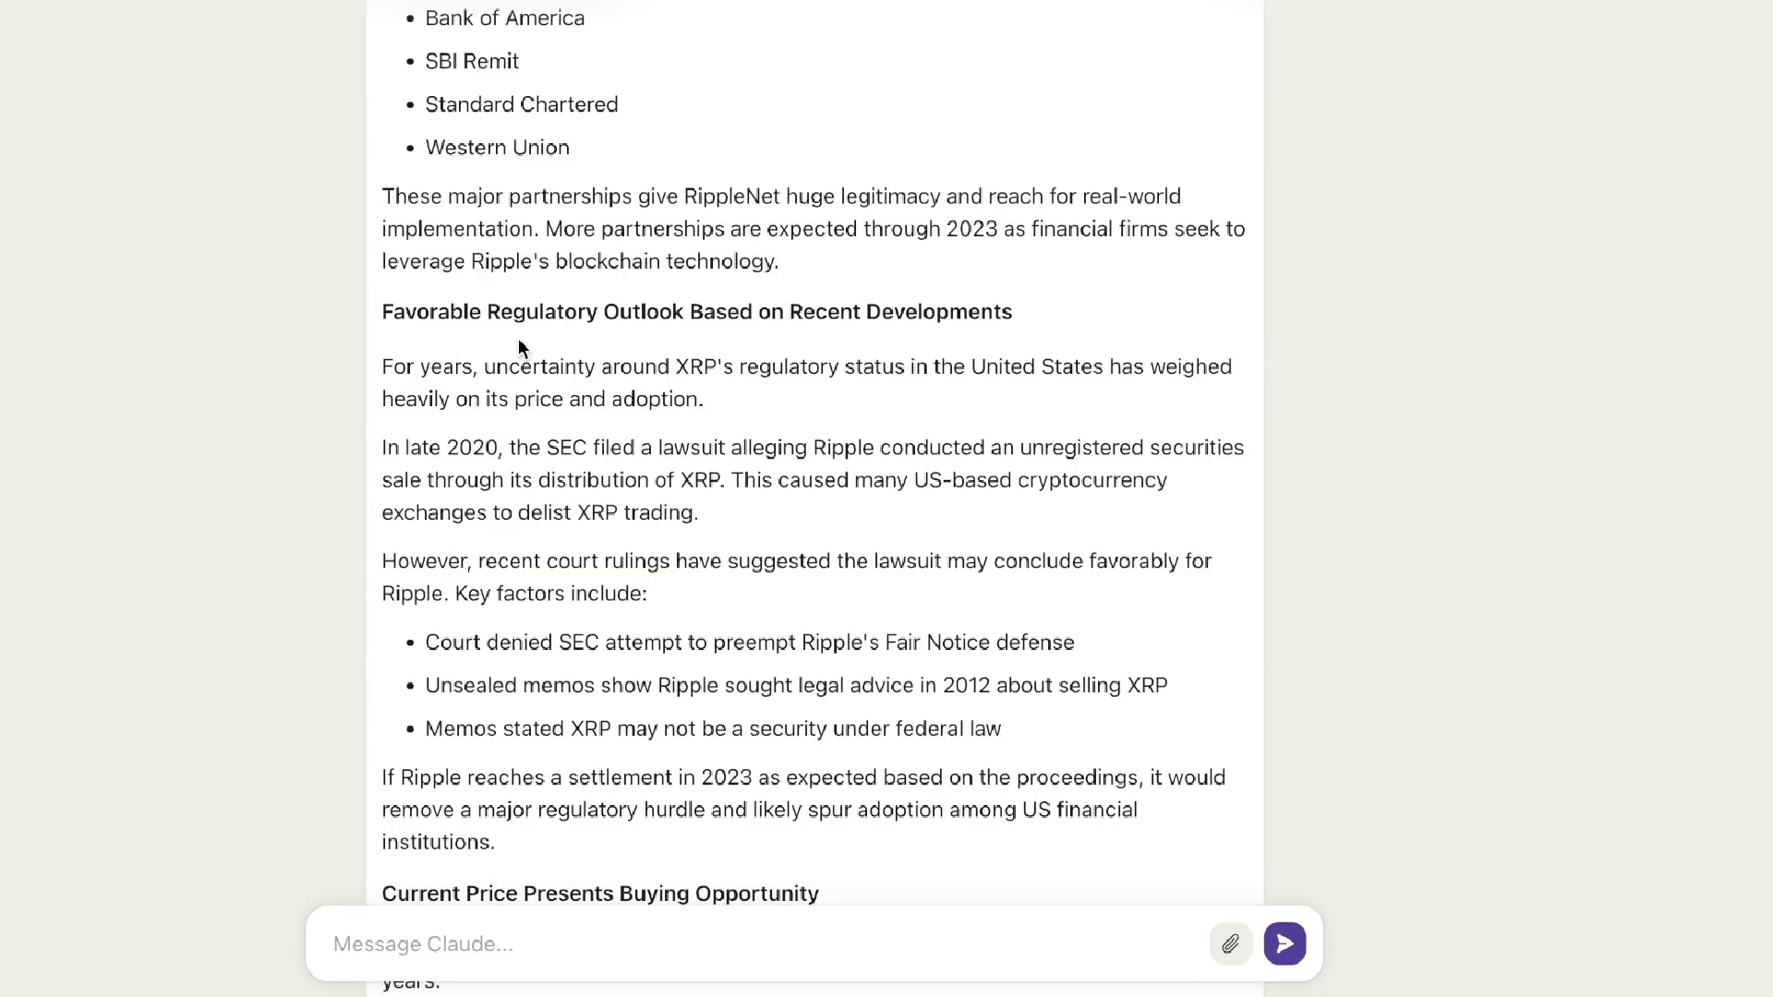
scroll(699, 366, "down", 8)
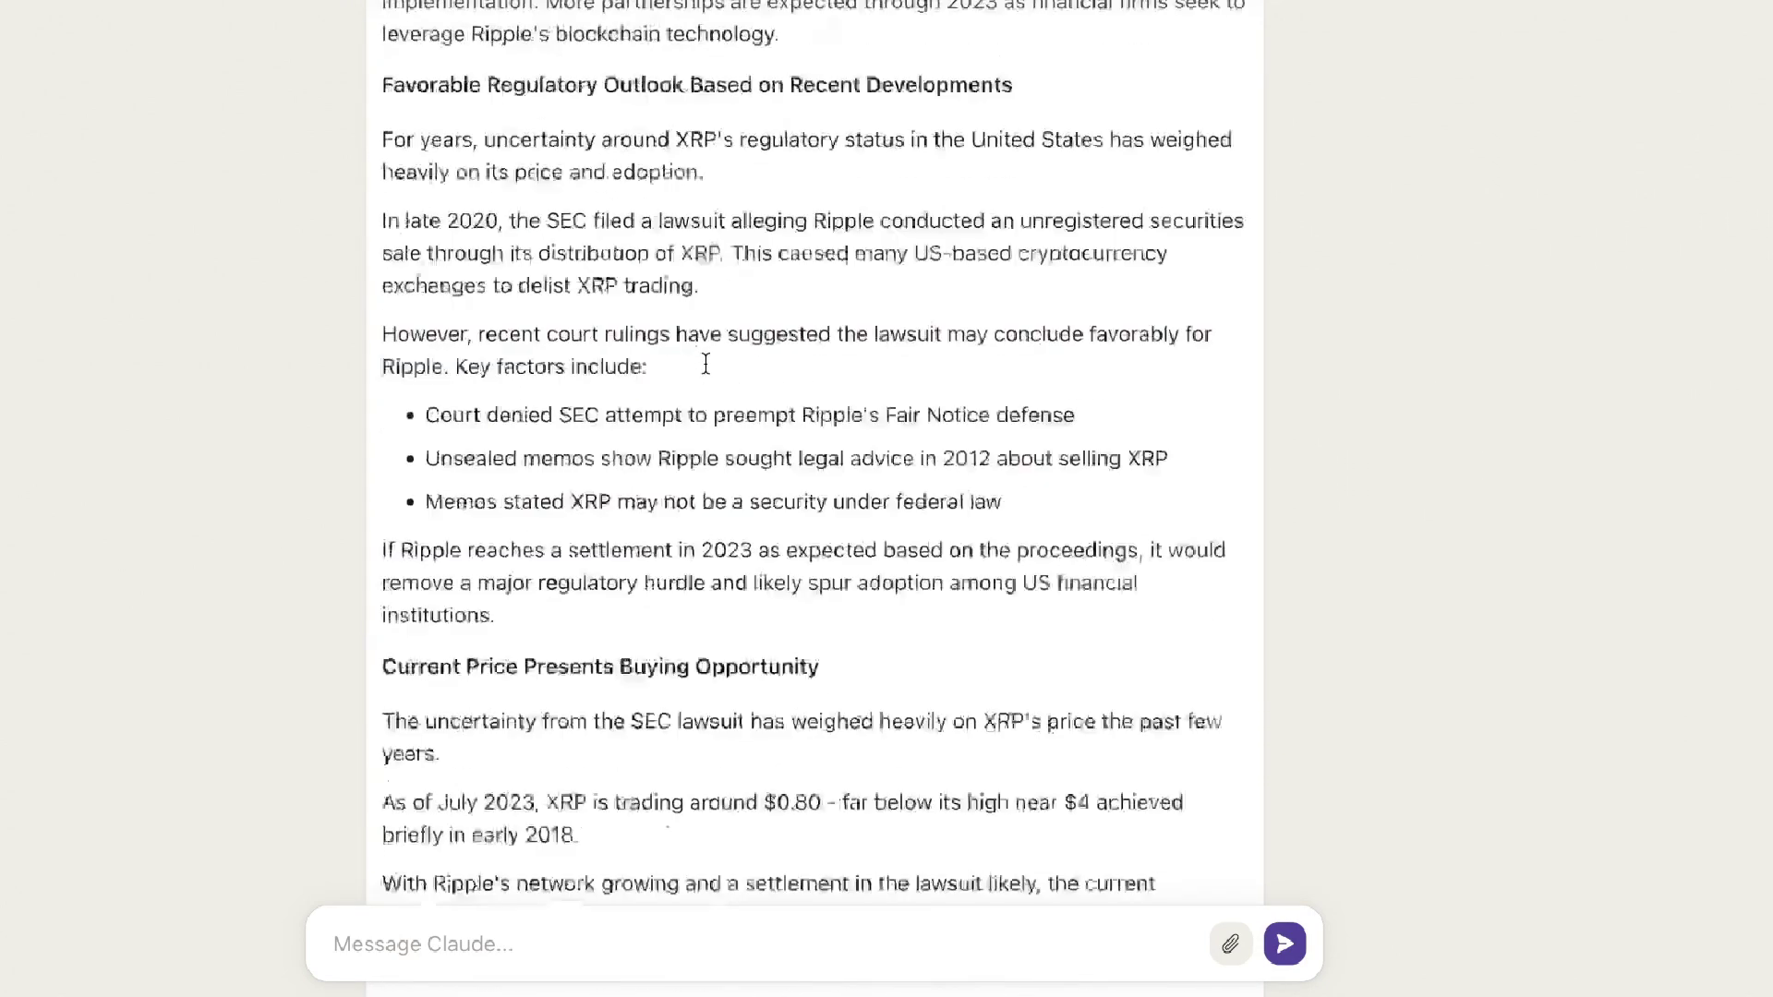
scroll(697, 558, "down", 1)
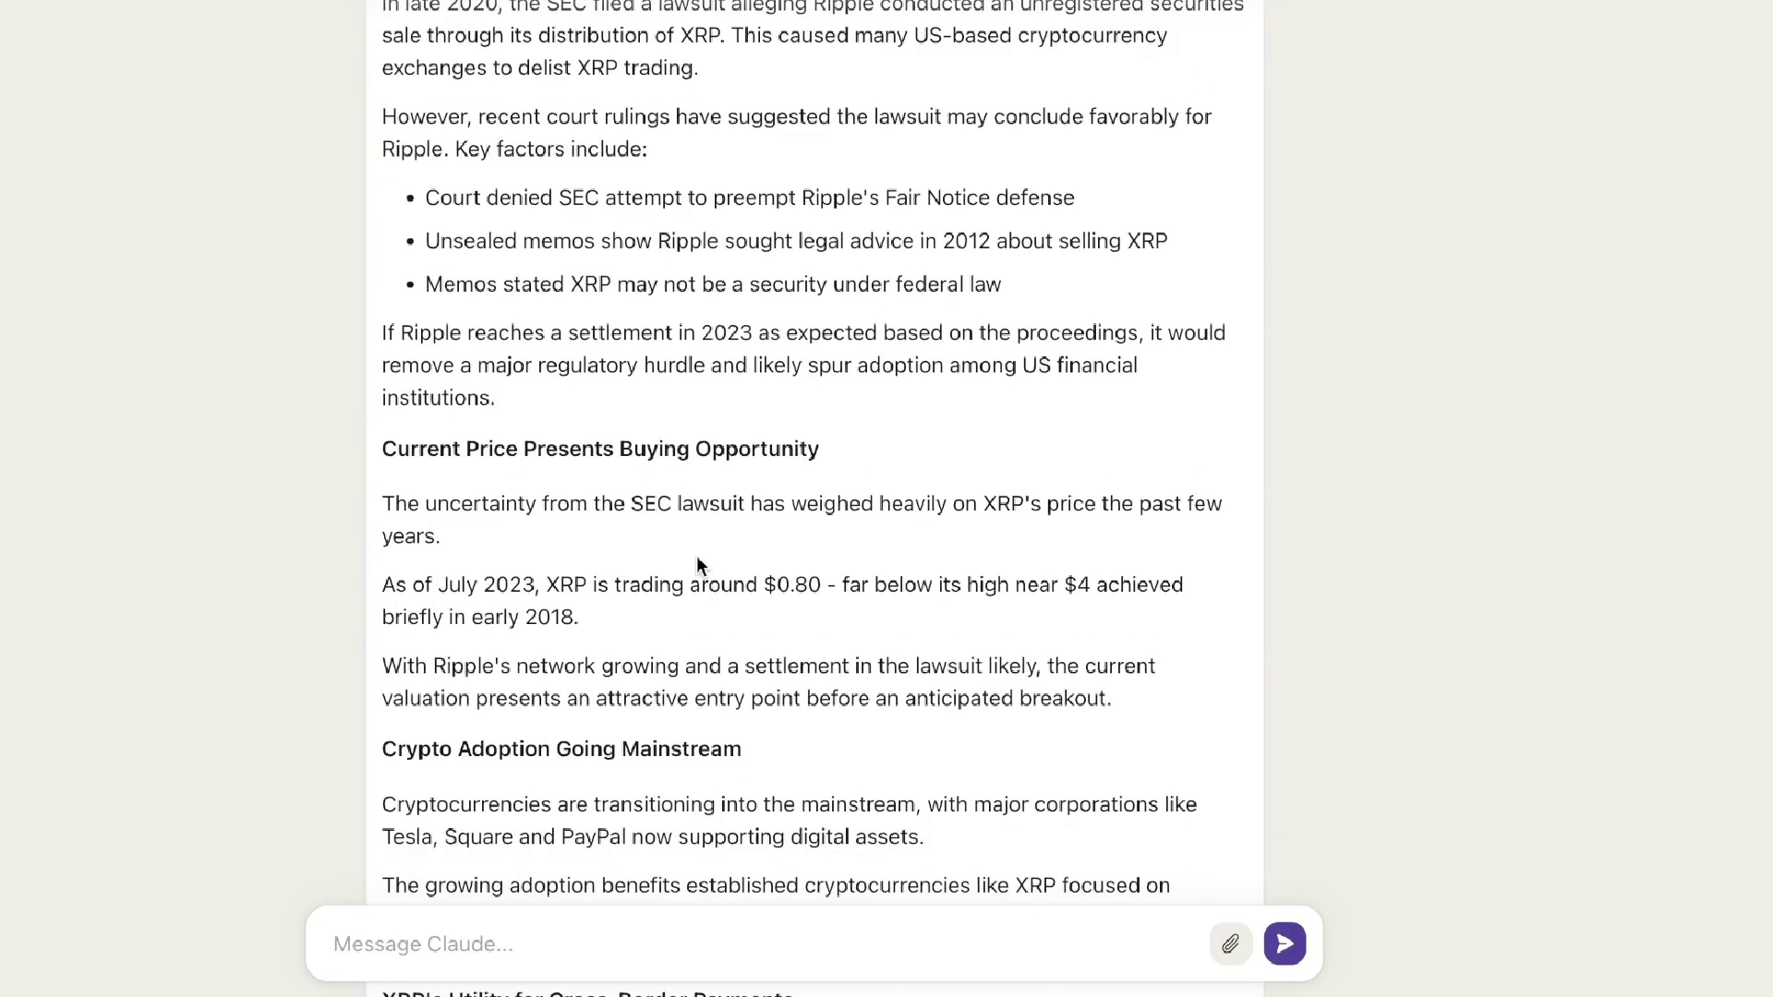
scroll(697, 558, "down", 5)
scroll(697, 559, "down", 7)
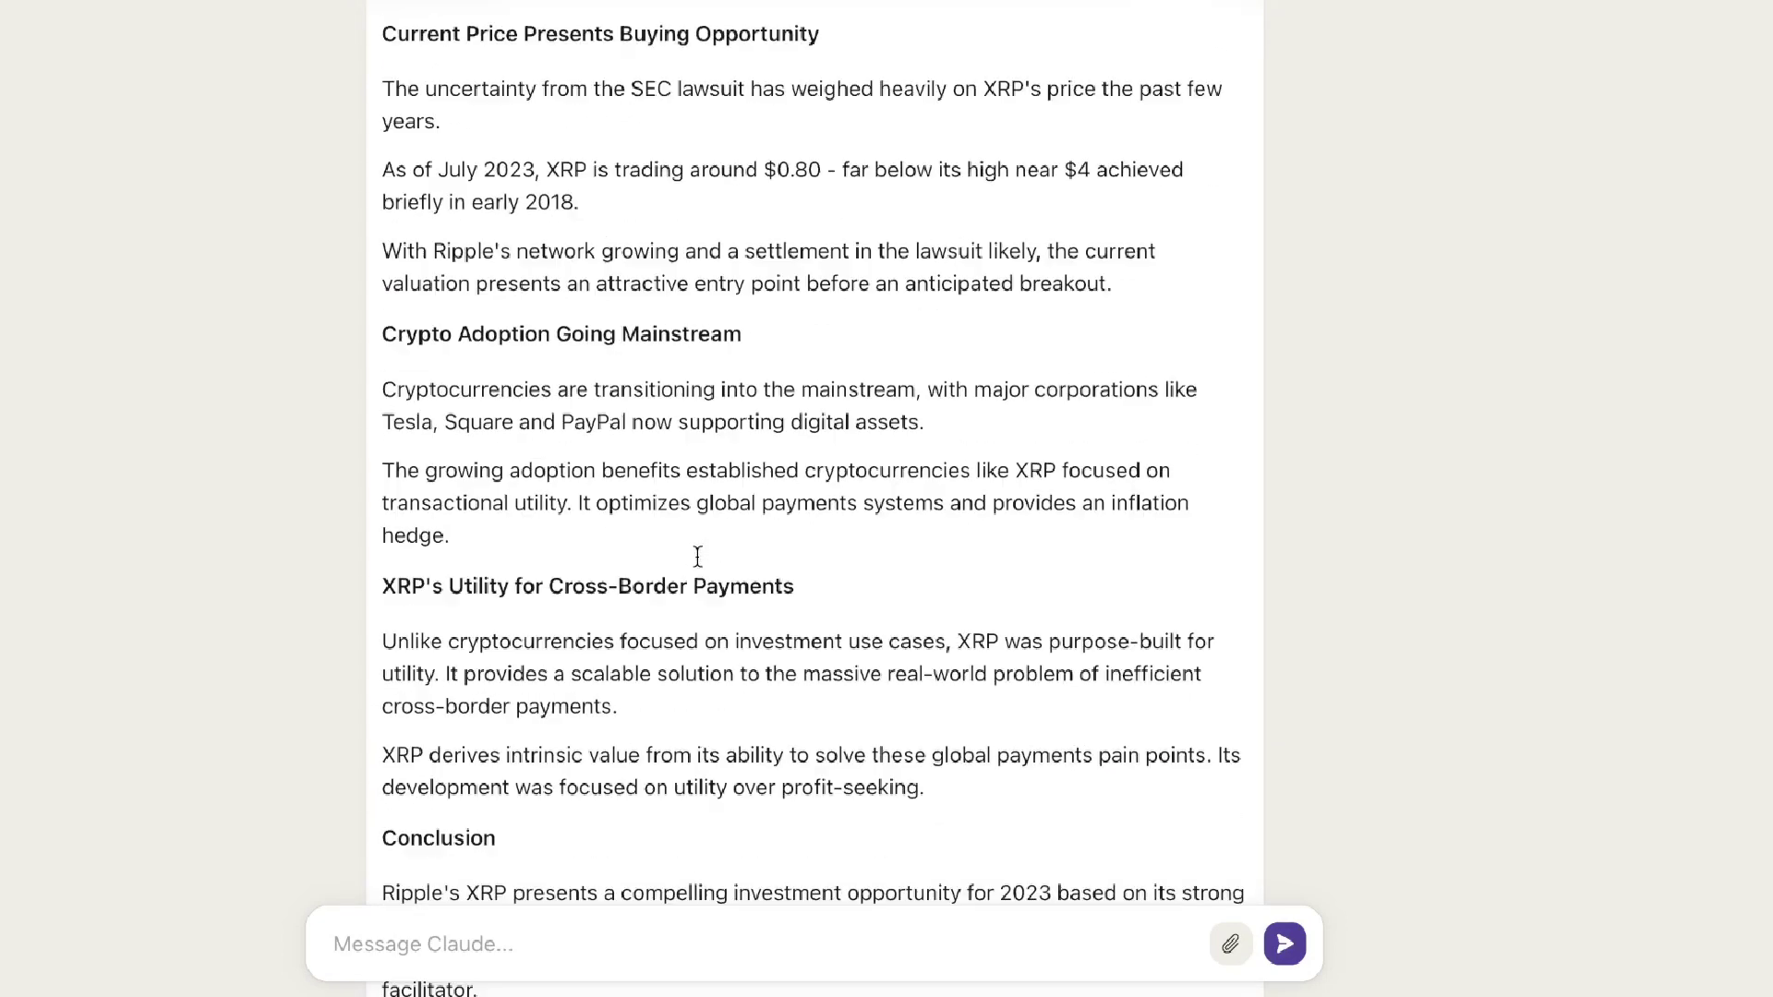
scroll(696, 565, "down", 1)
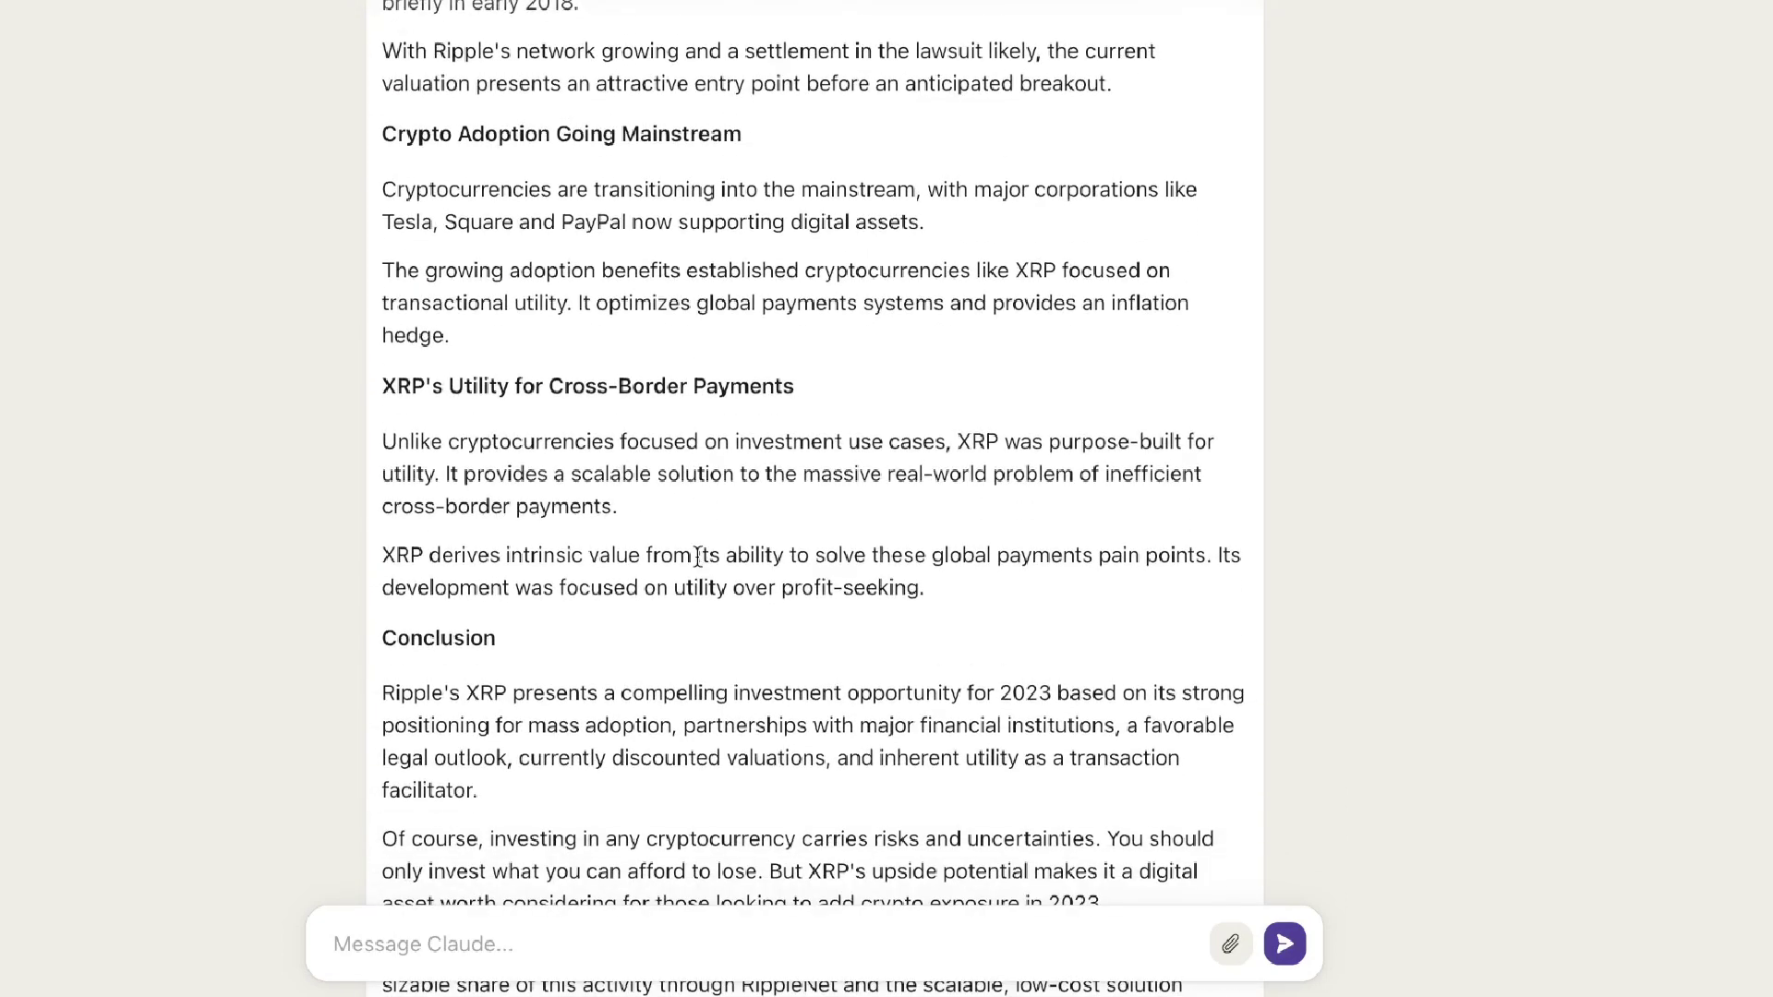
scroll(697, 555, "down", 4)
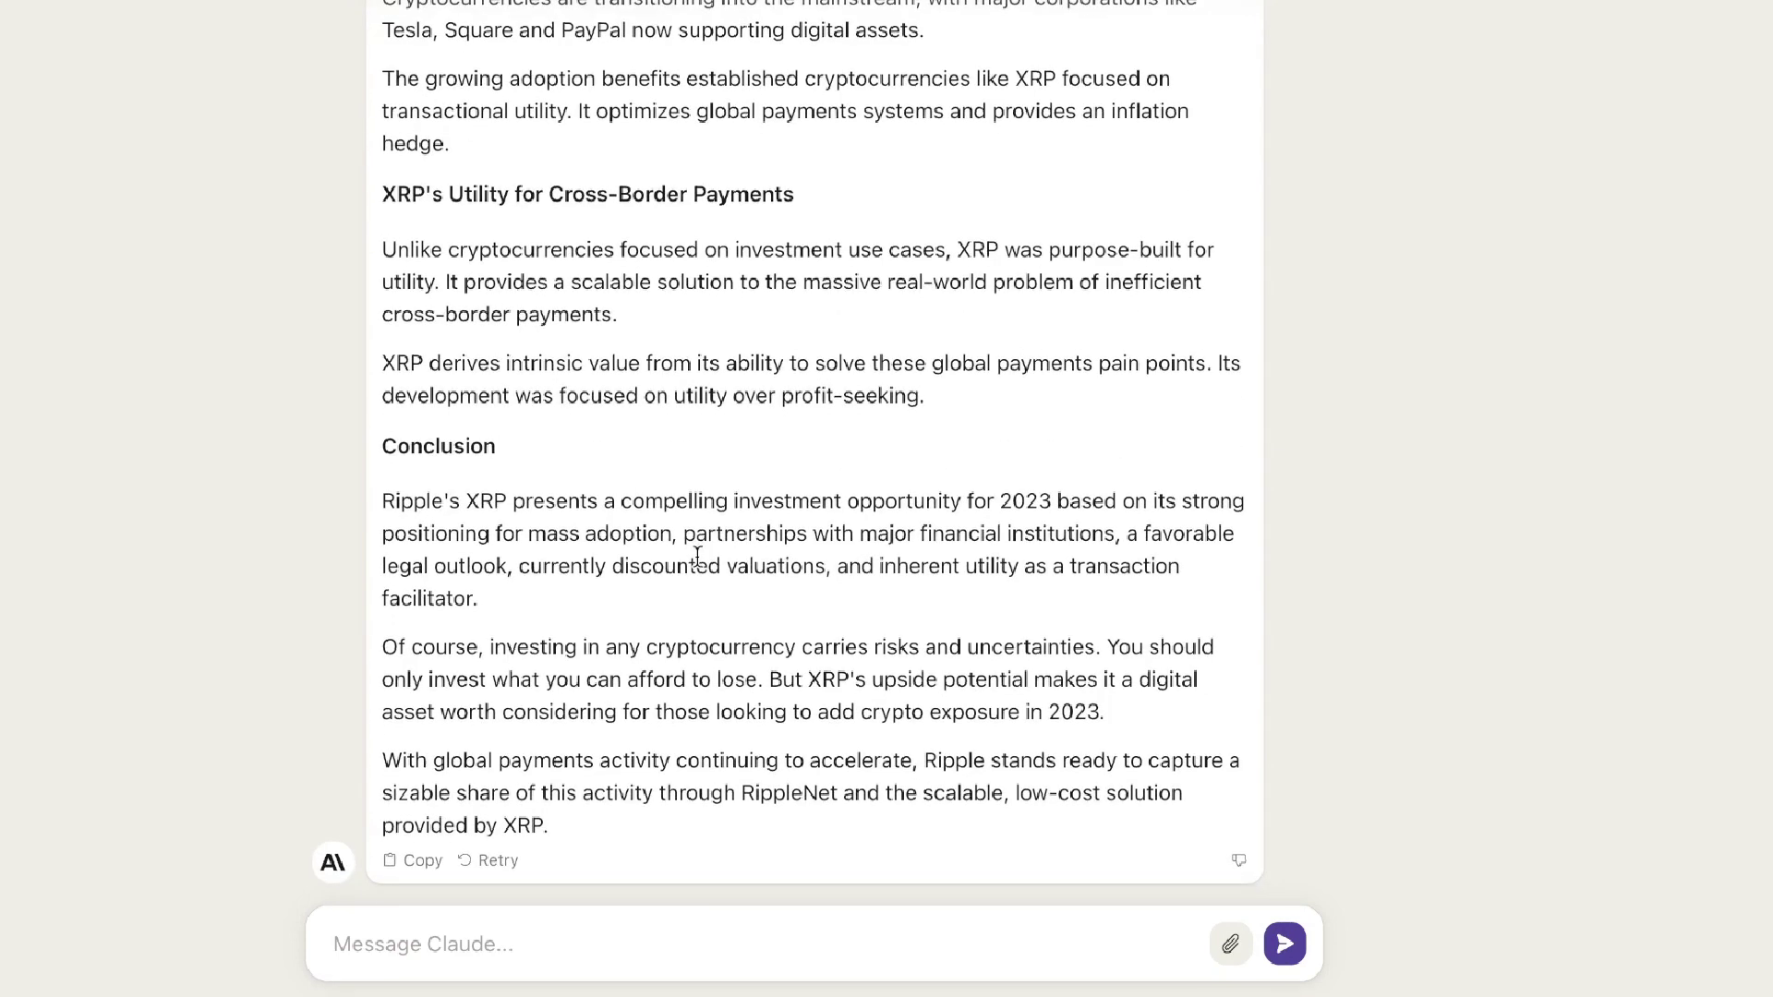
scroll(697, 555, "up", 7)
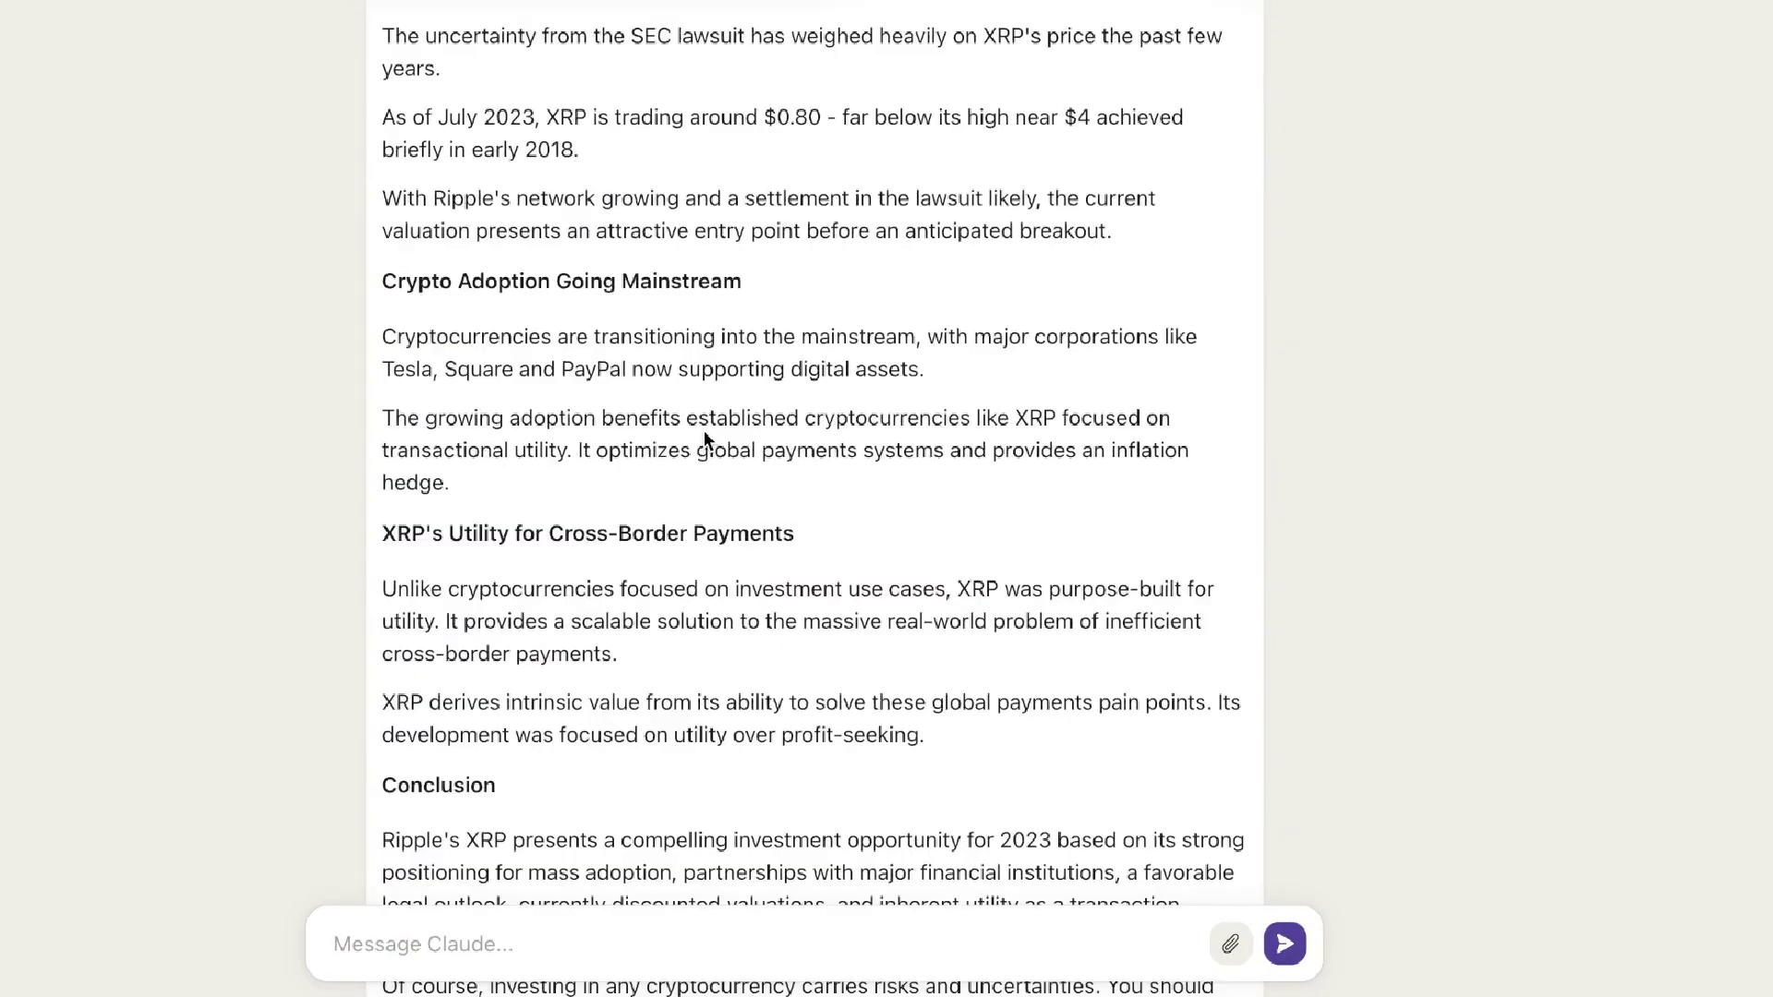
scroll(704, 431, "down", 8)
scroll(703, 430, "up", 12)
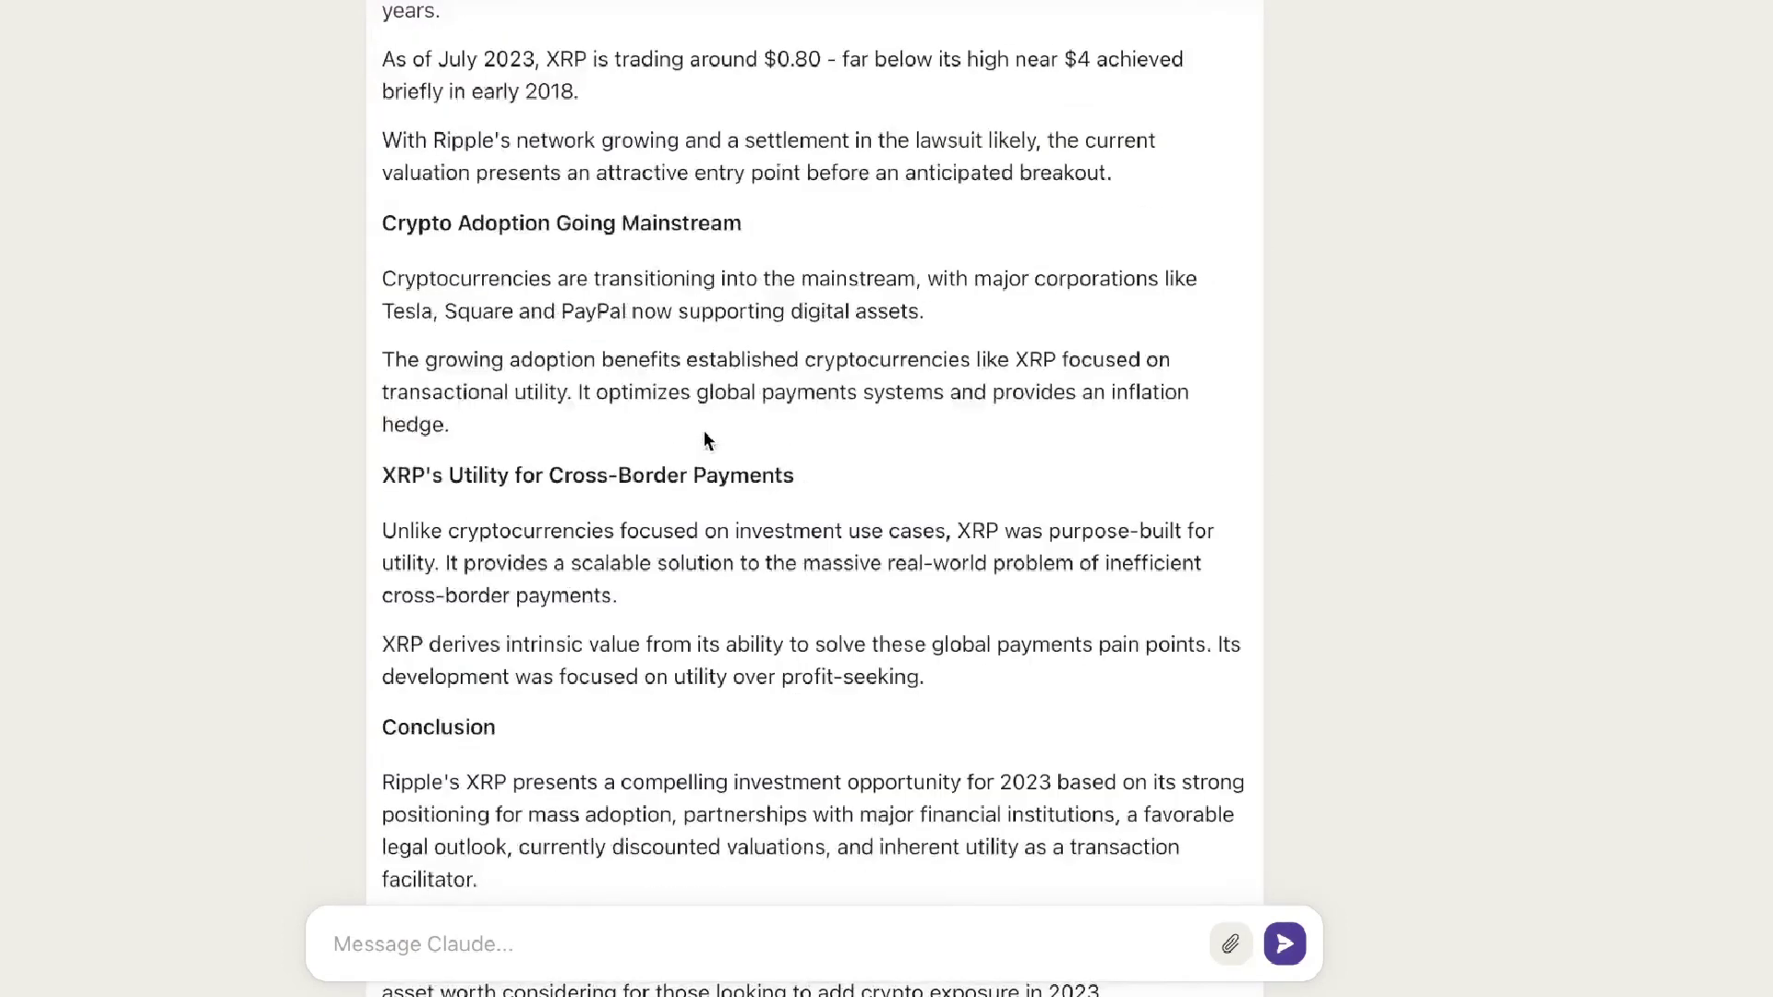
scroll(704, 438, "up", 10)
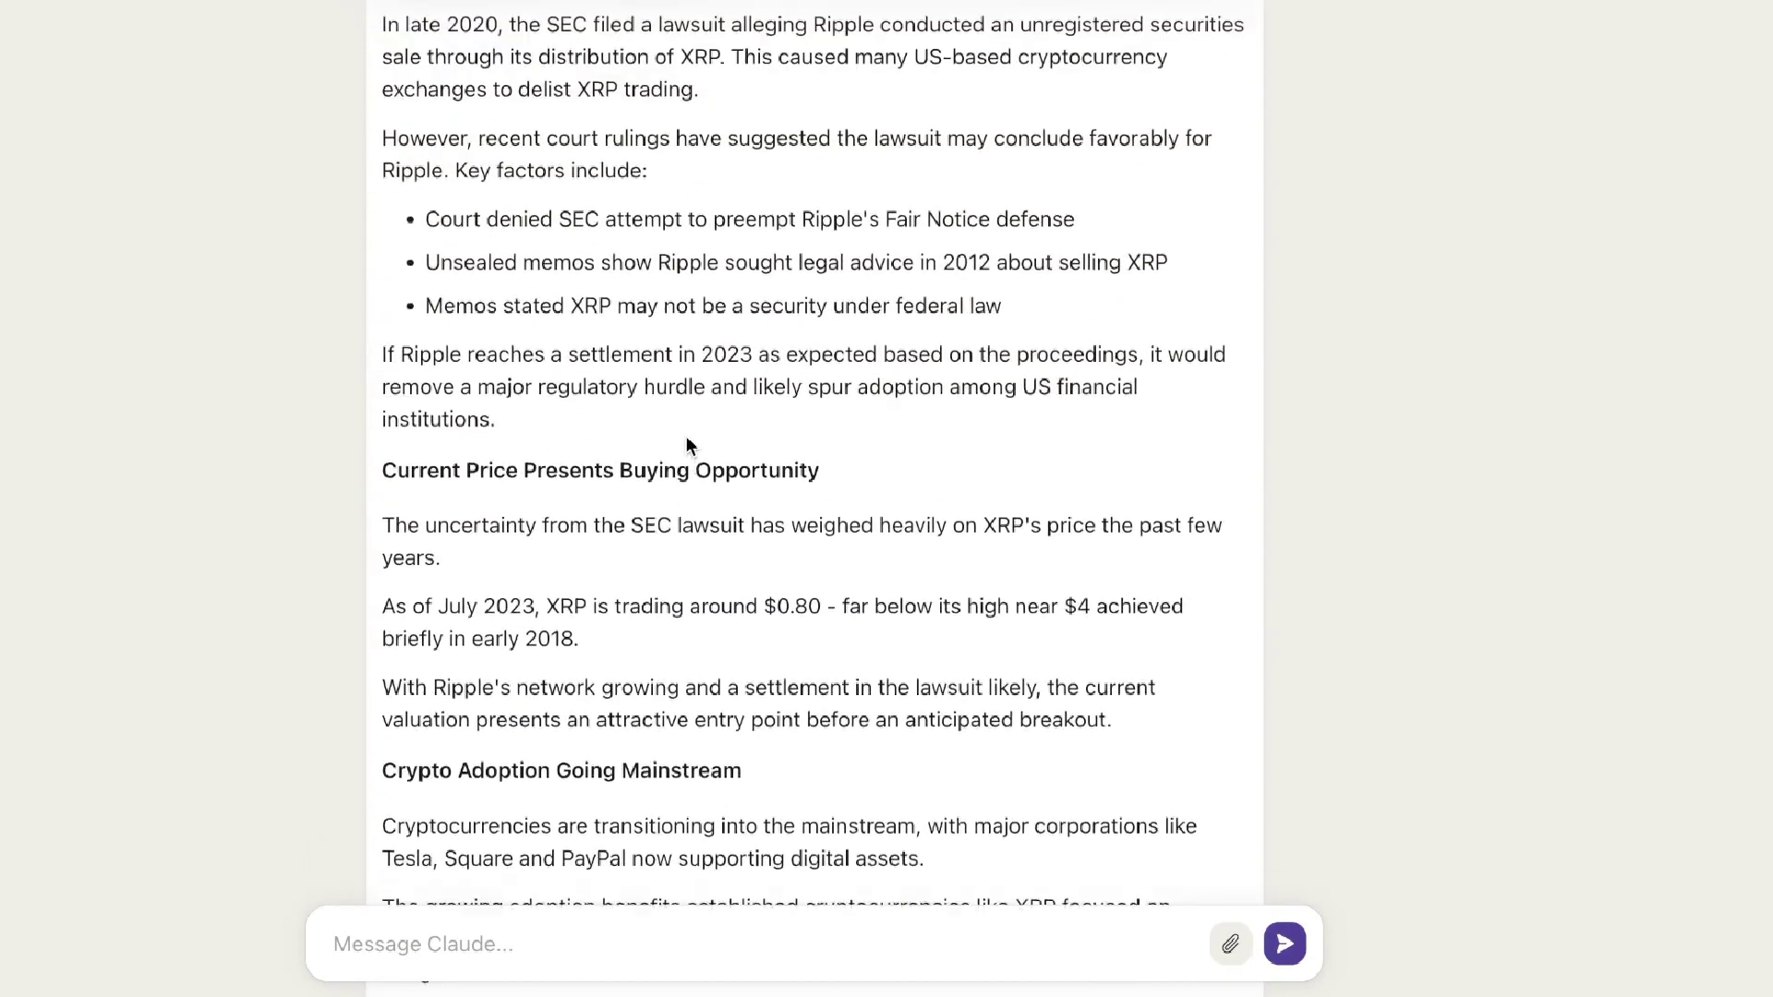
scroll(688, 445, "up", 17)
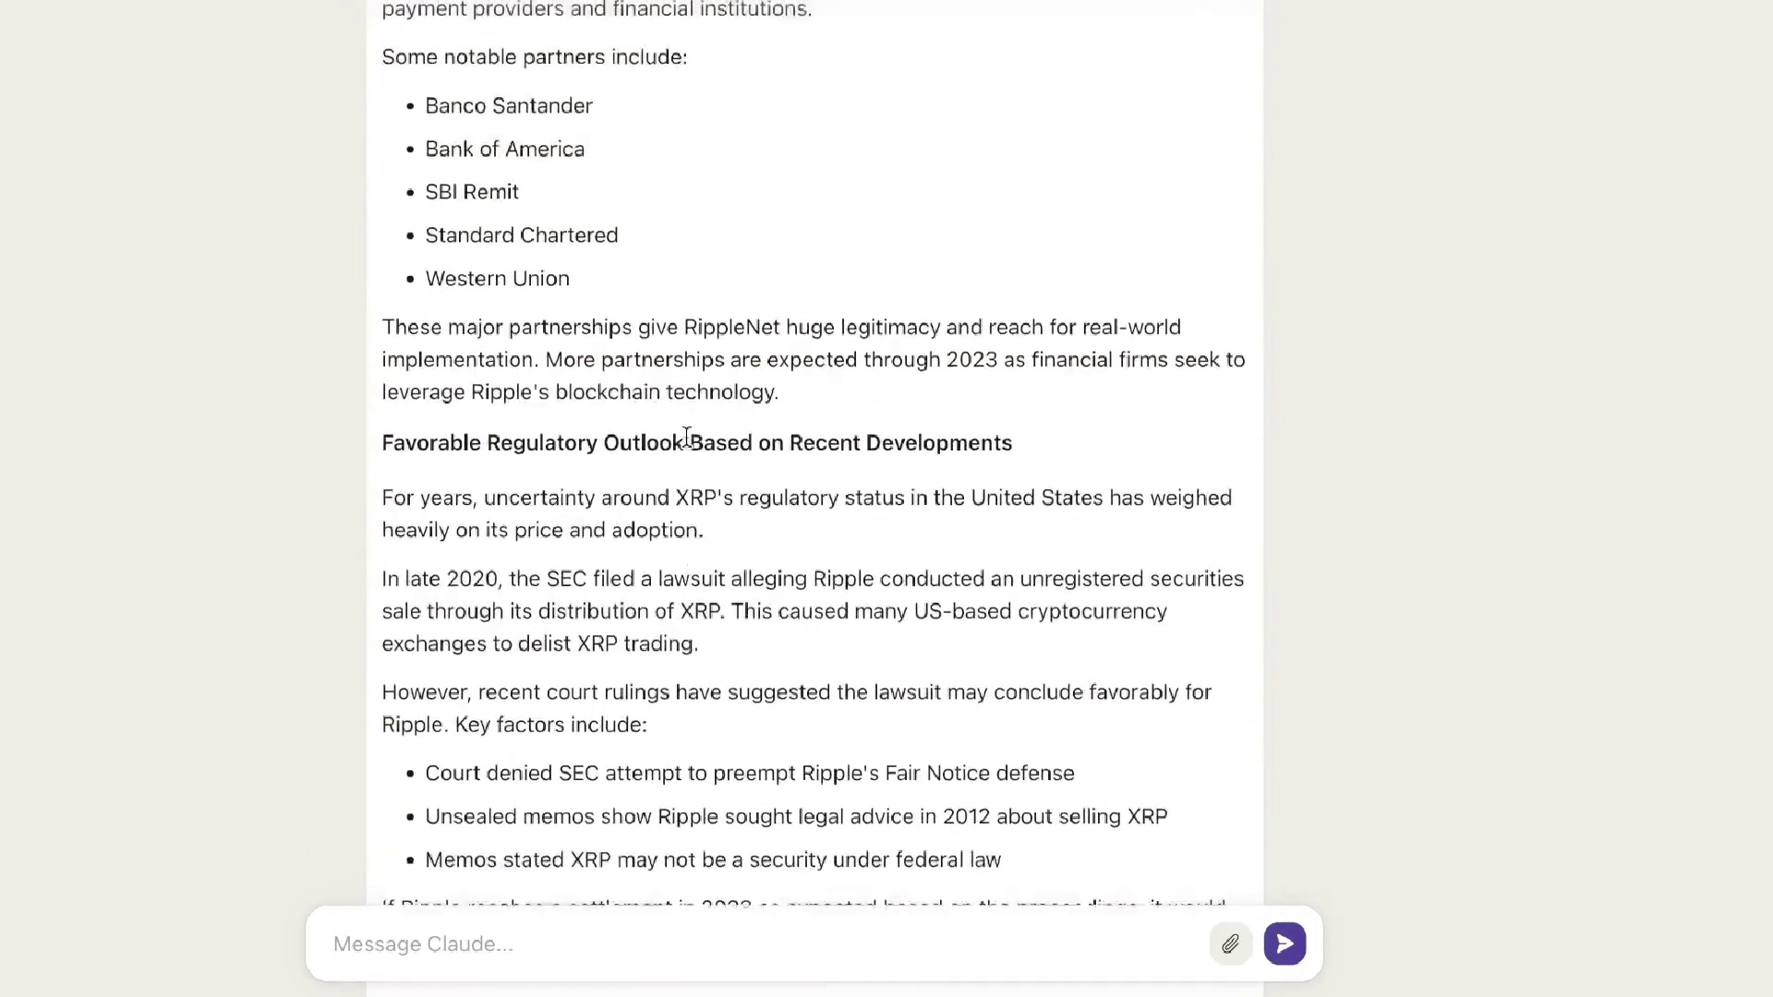
left_click_drag(617, 694, 391, 473)
scroll(857, 486, "up", 7)
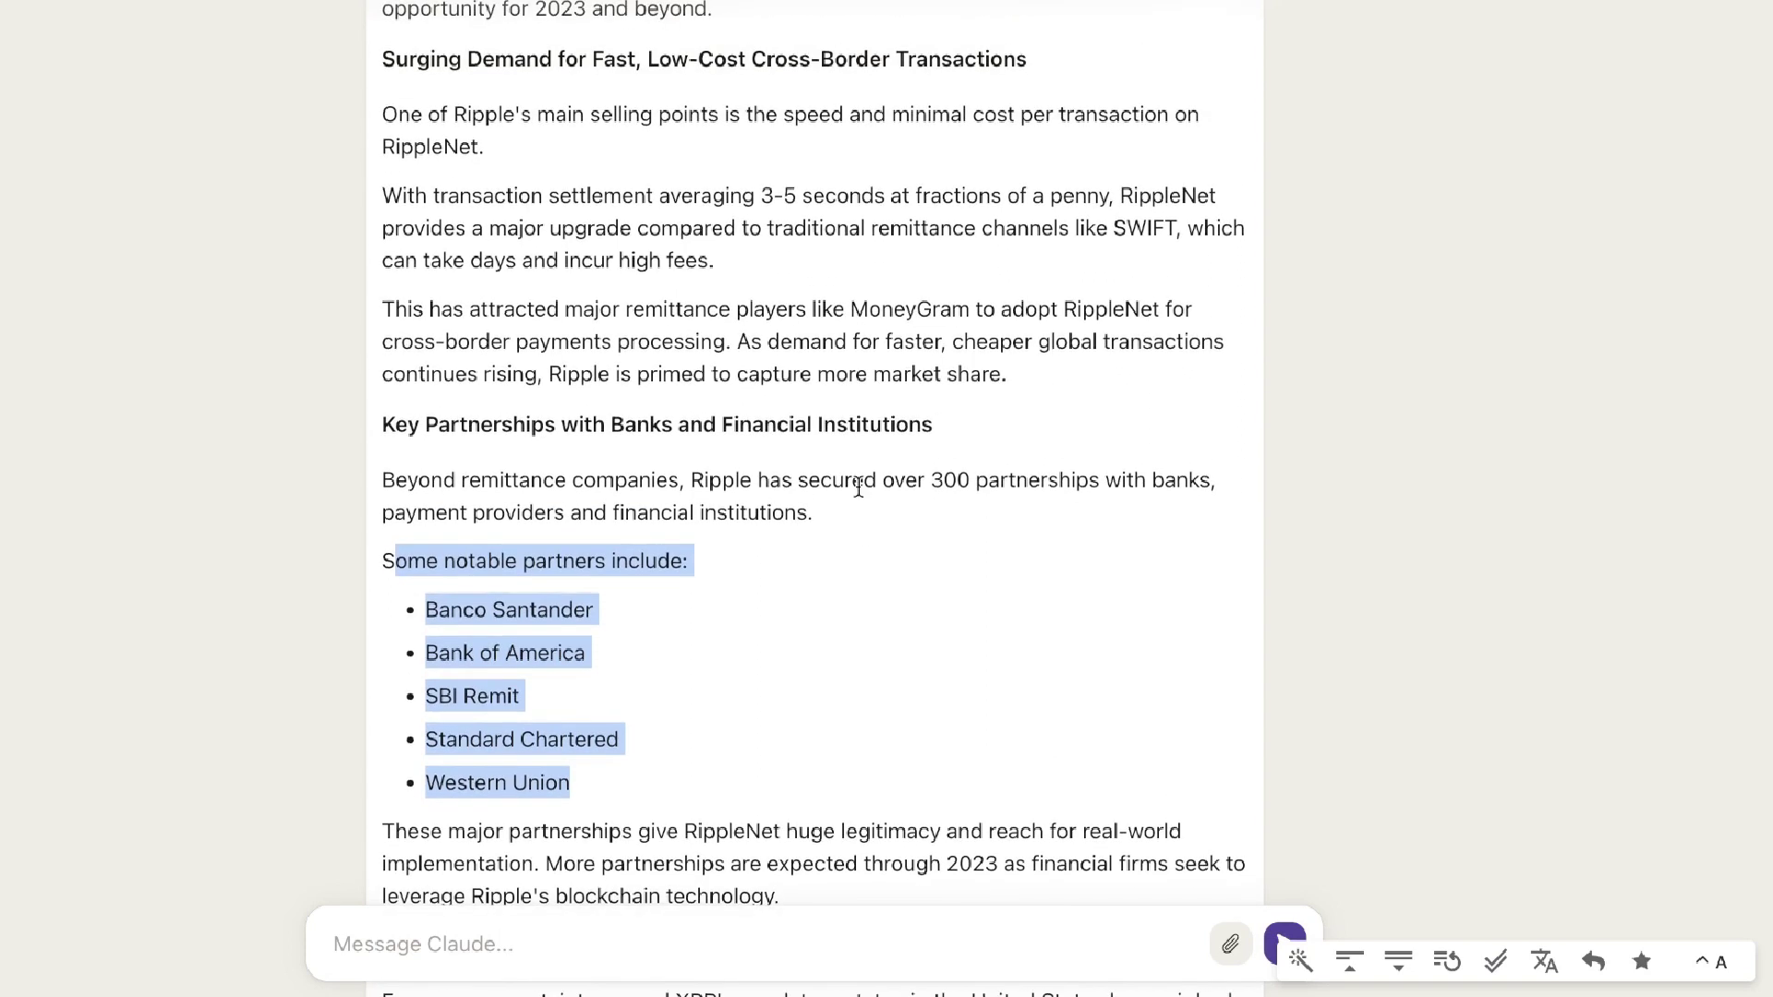
scroll(858, 486, "up", 8)
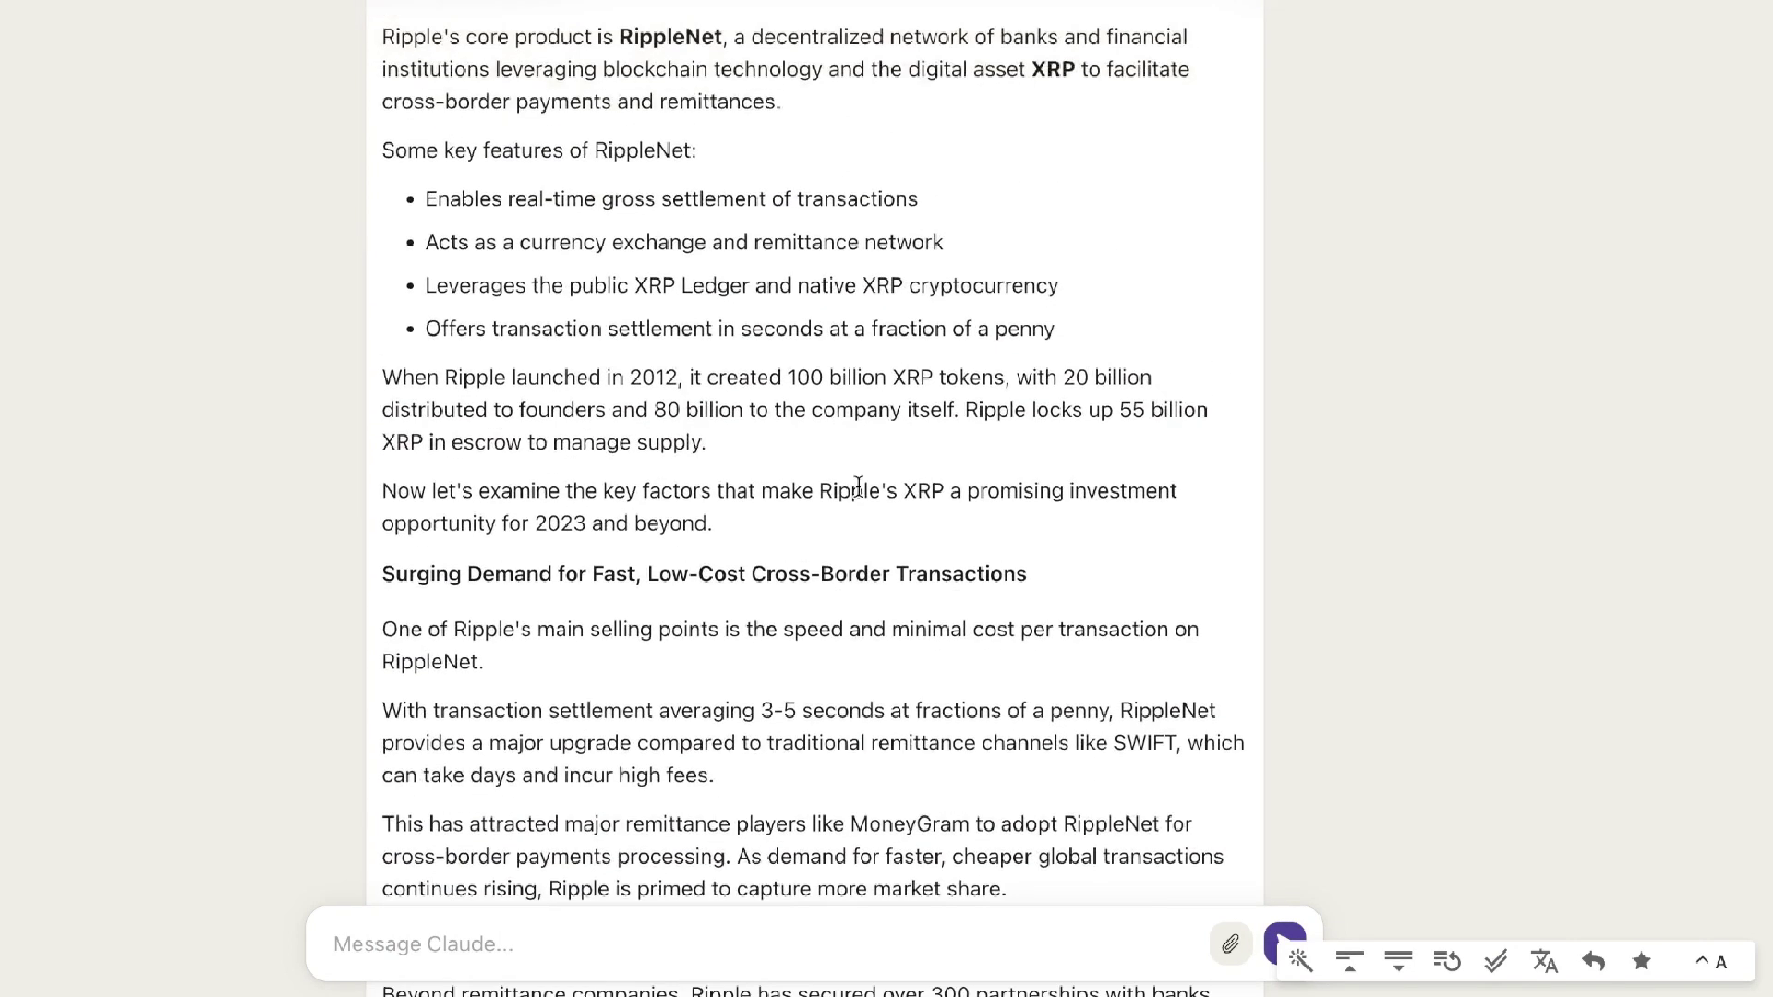
scroll(857, 487, "up", 5)
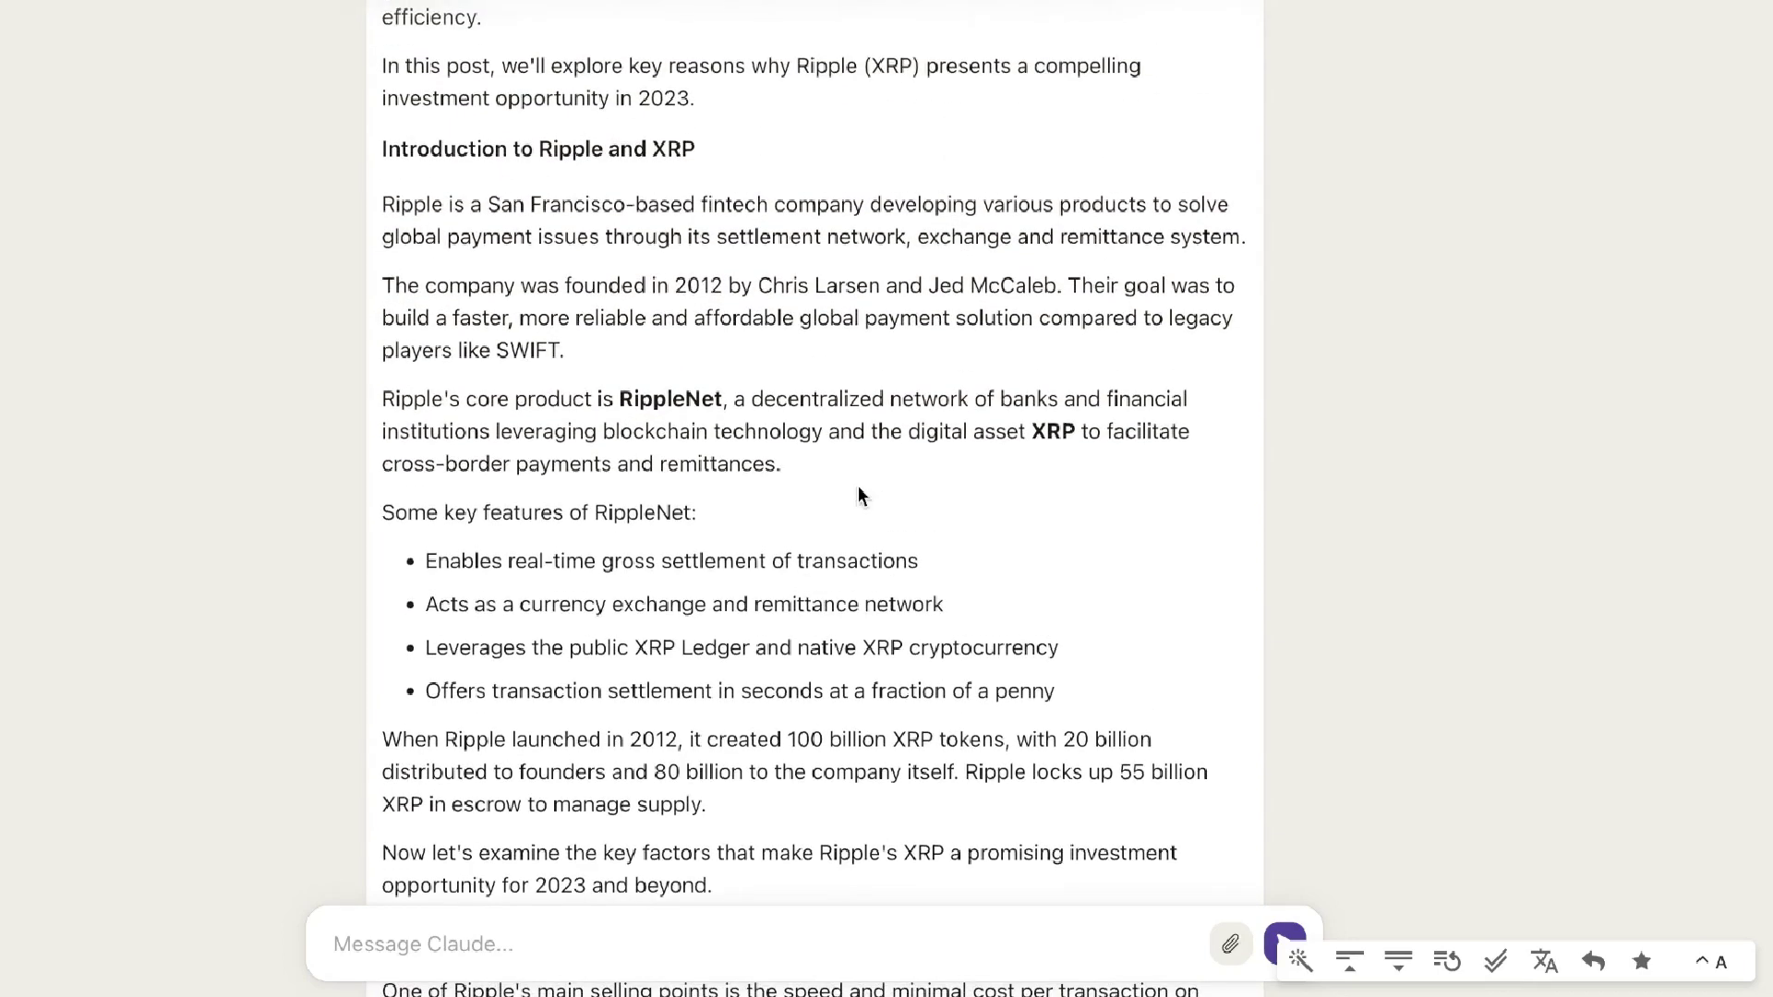
scroll(858, 487, "up", 5)
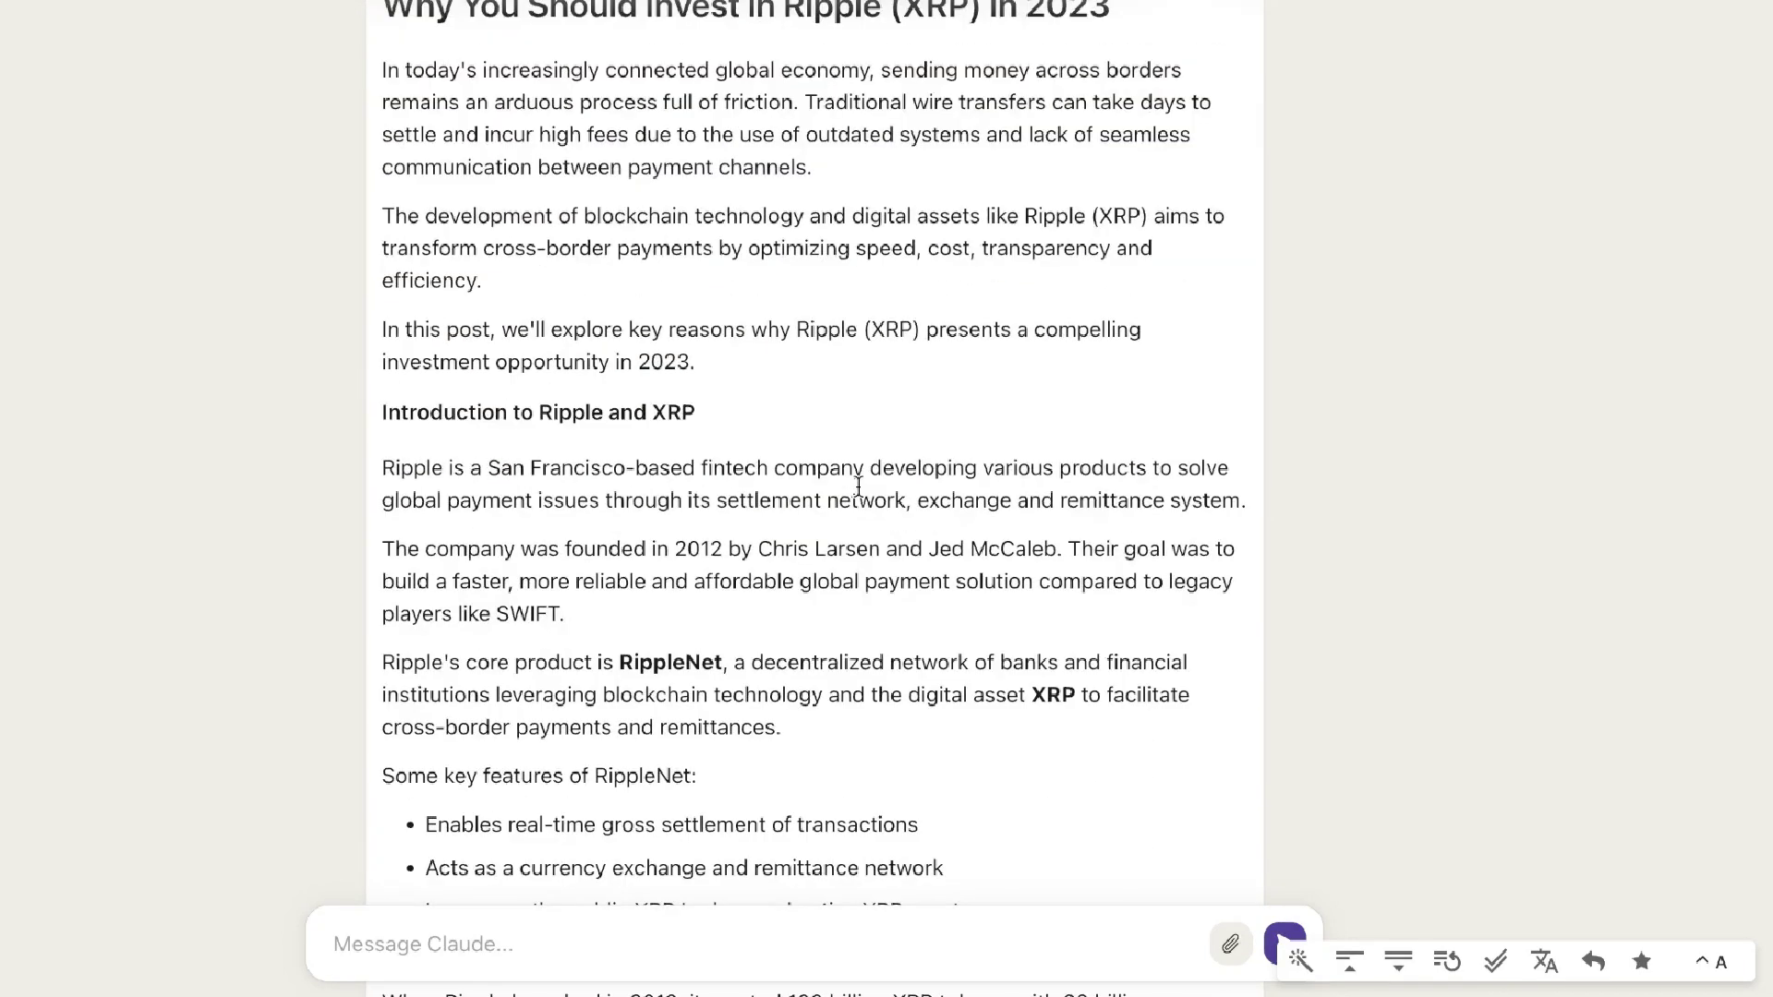
scroll(858, 487, "up", 4)
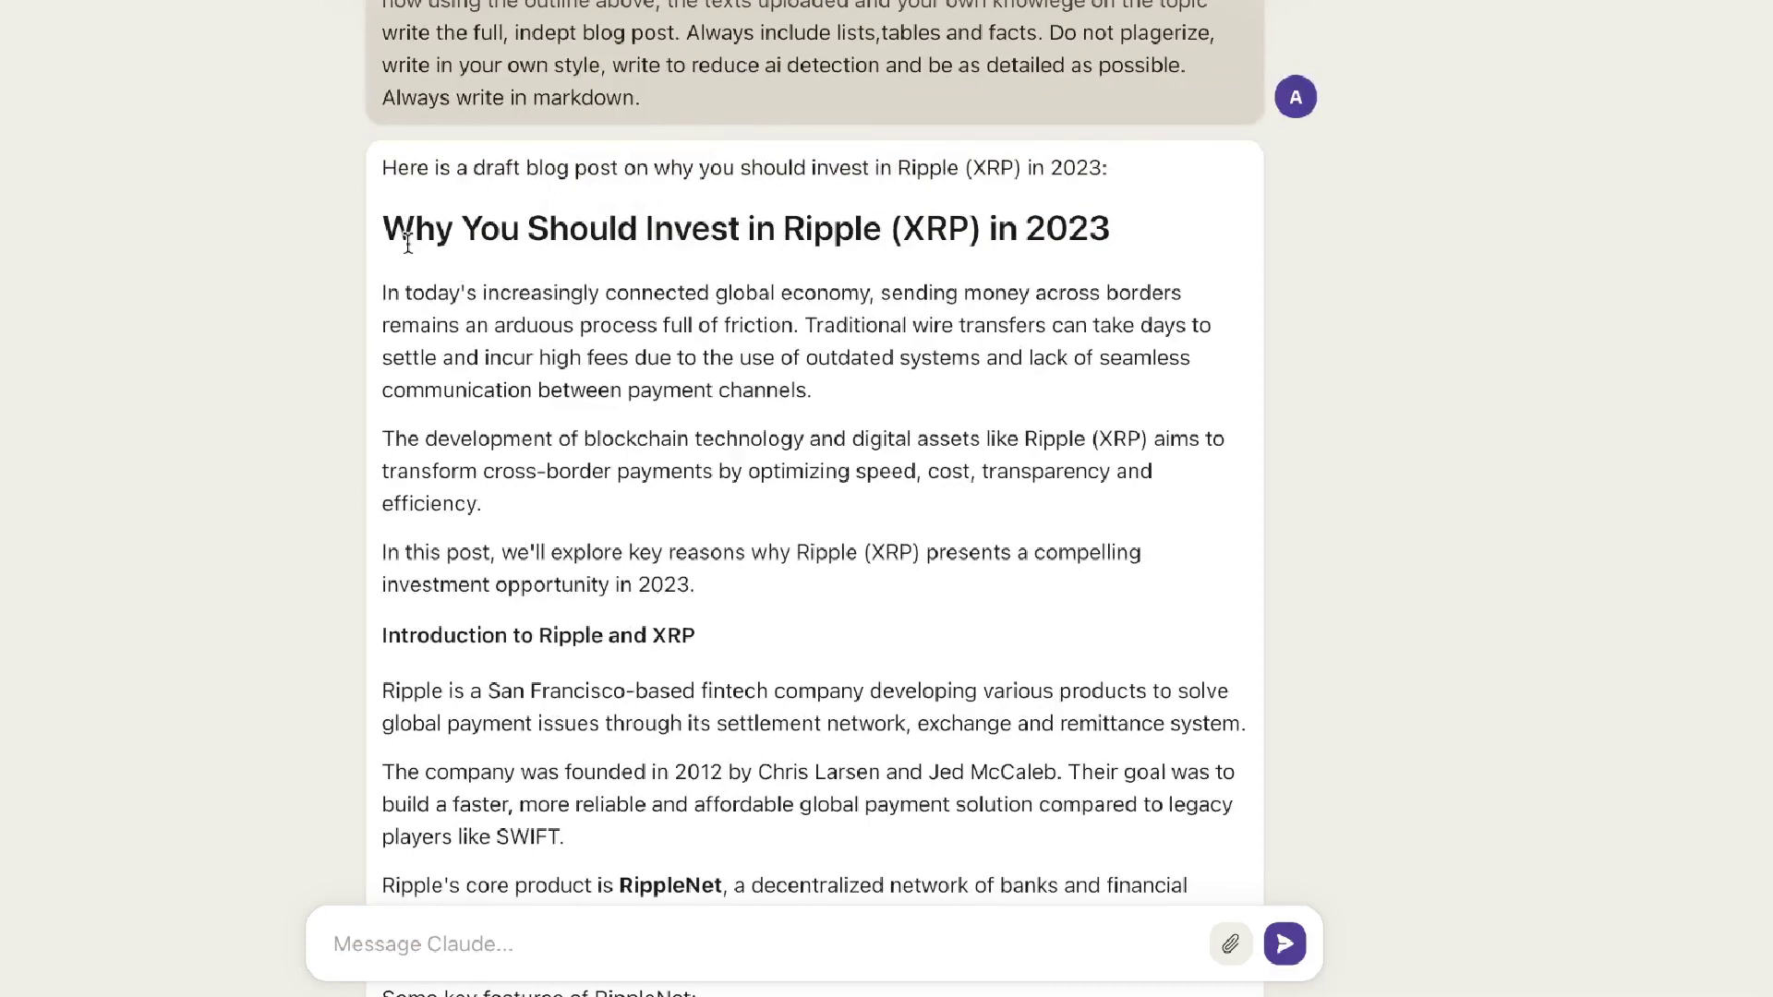
left_click_drag(415, 229, 924, 245)
scroll(1010, 338, "down", 20)
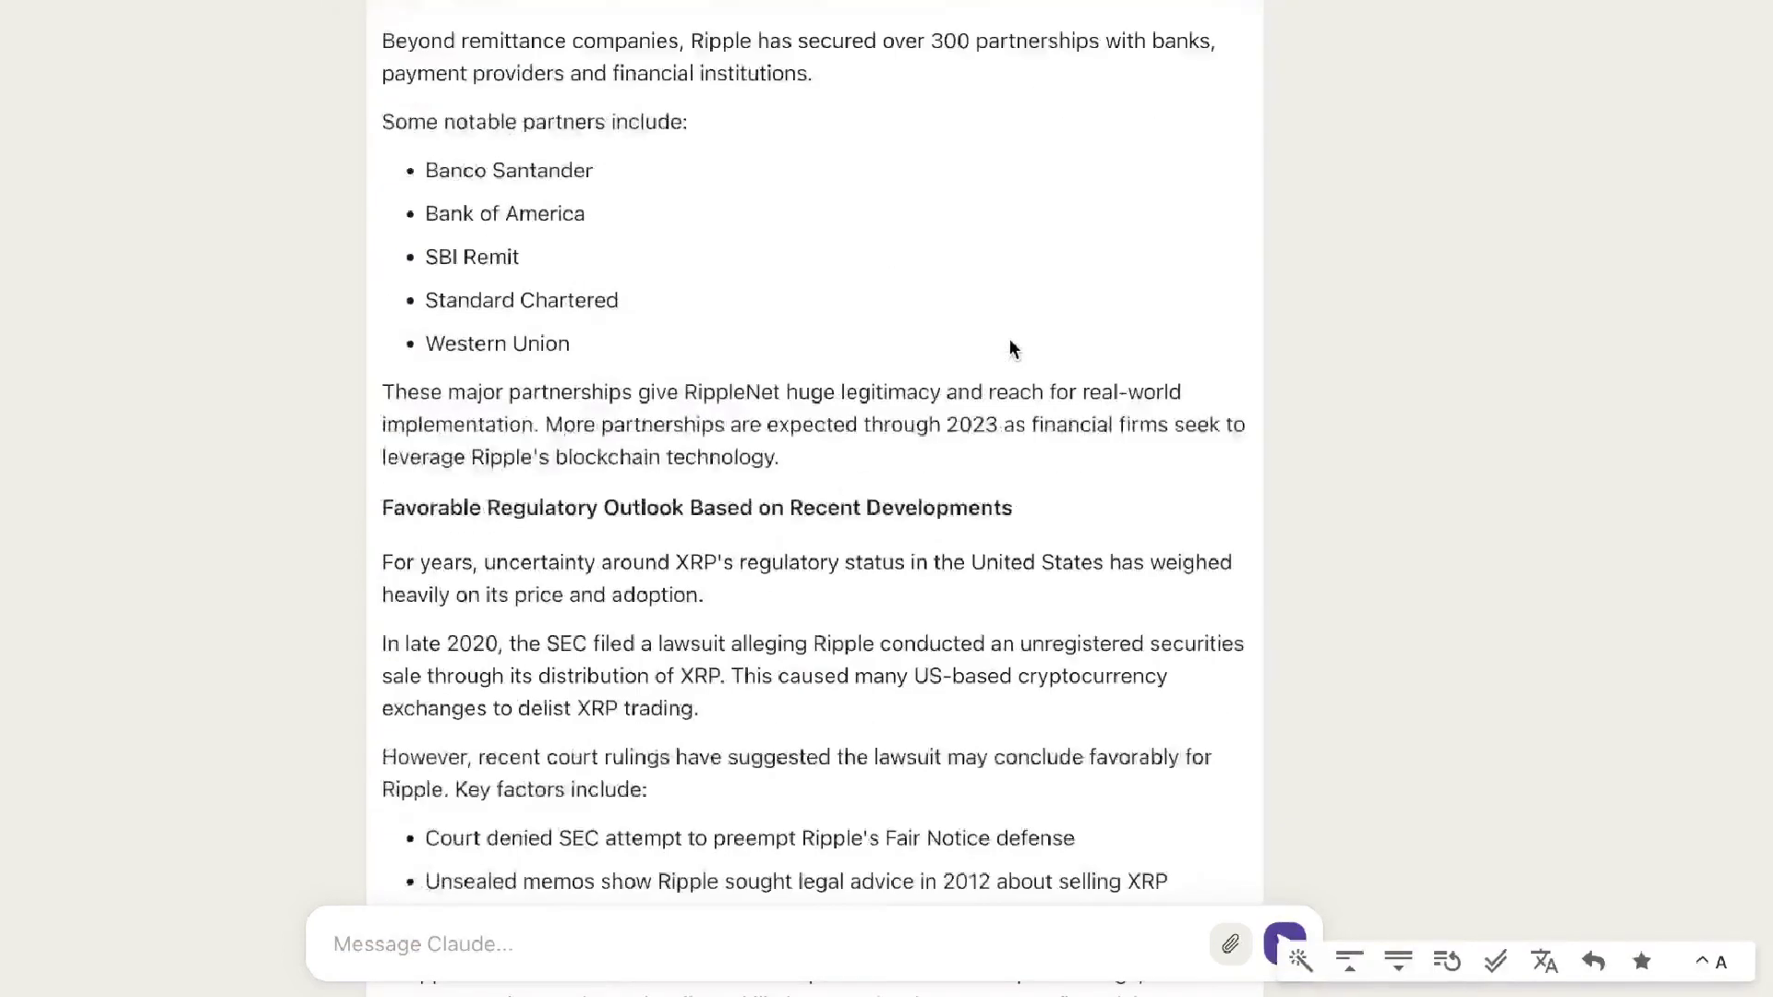
scroll(1010, 338, "up", 20)
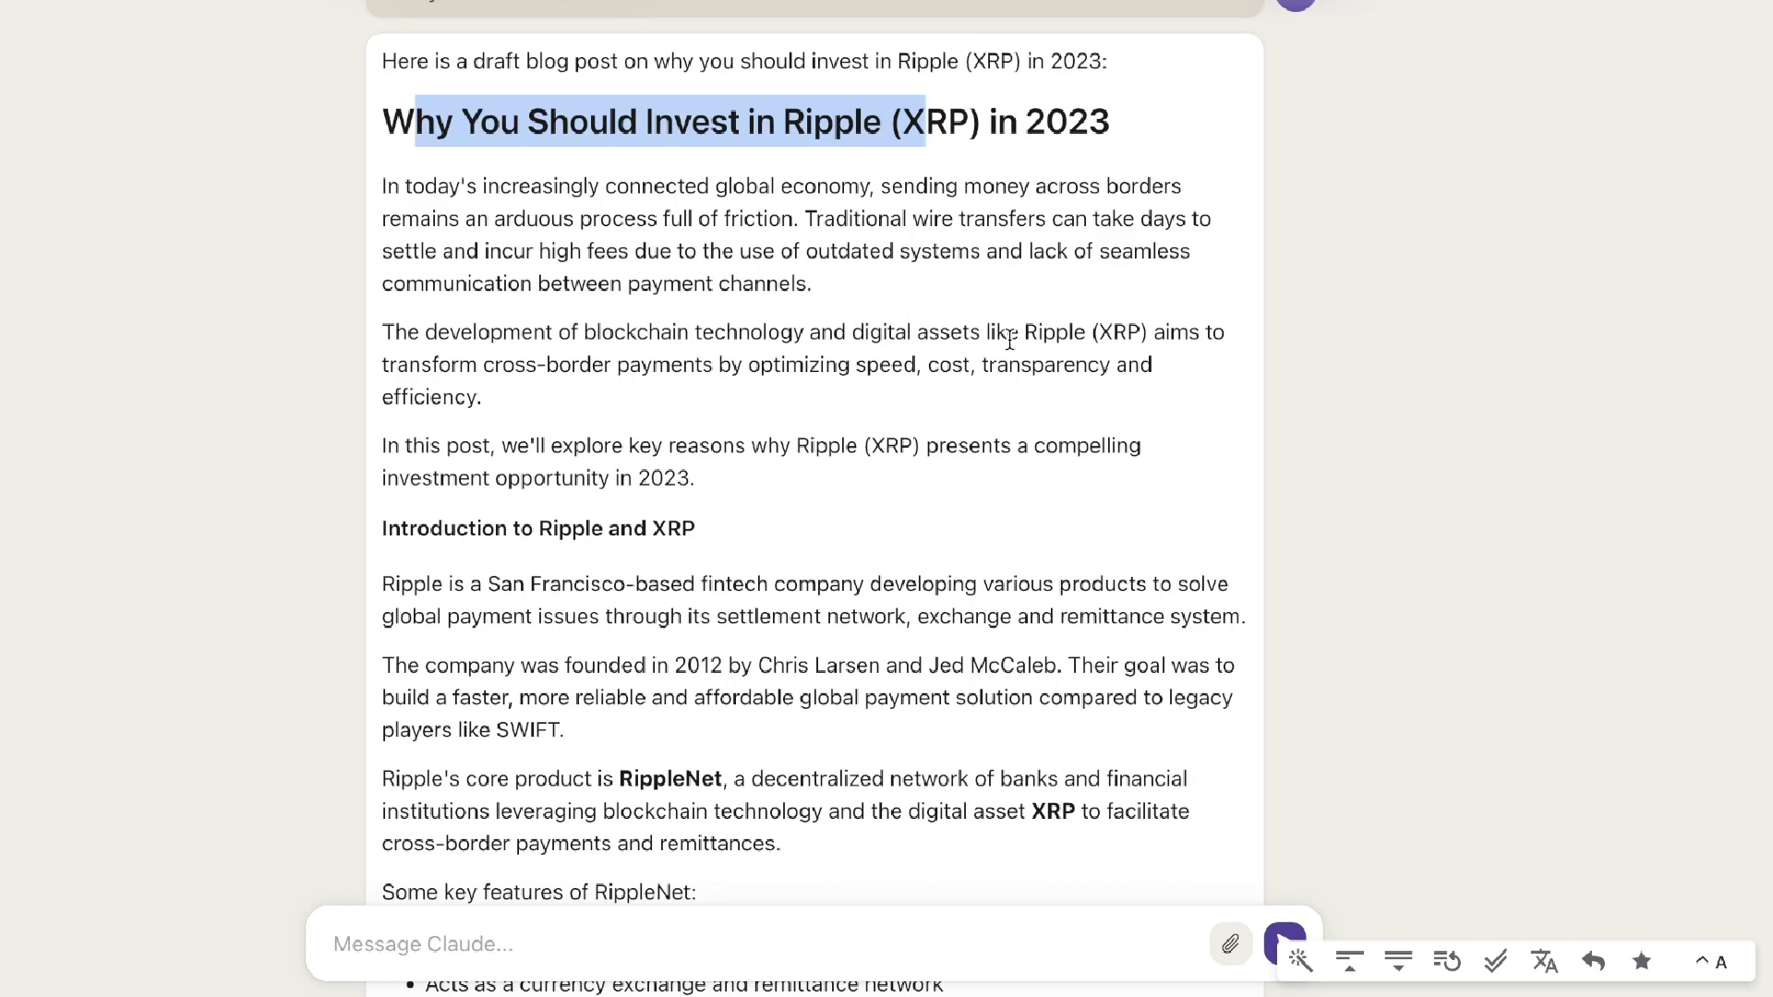
scroll(1010, 338, "down", 1)
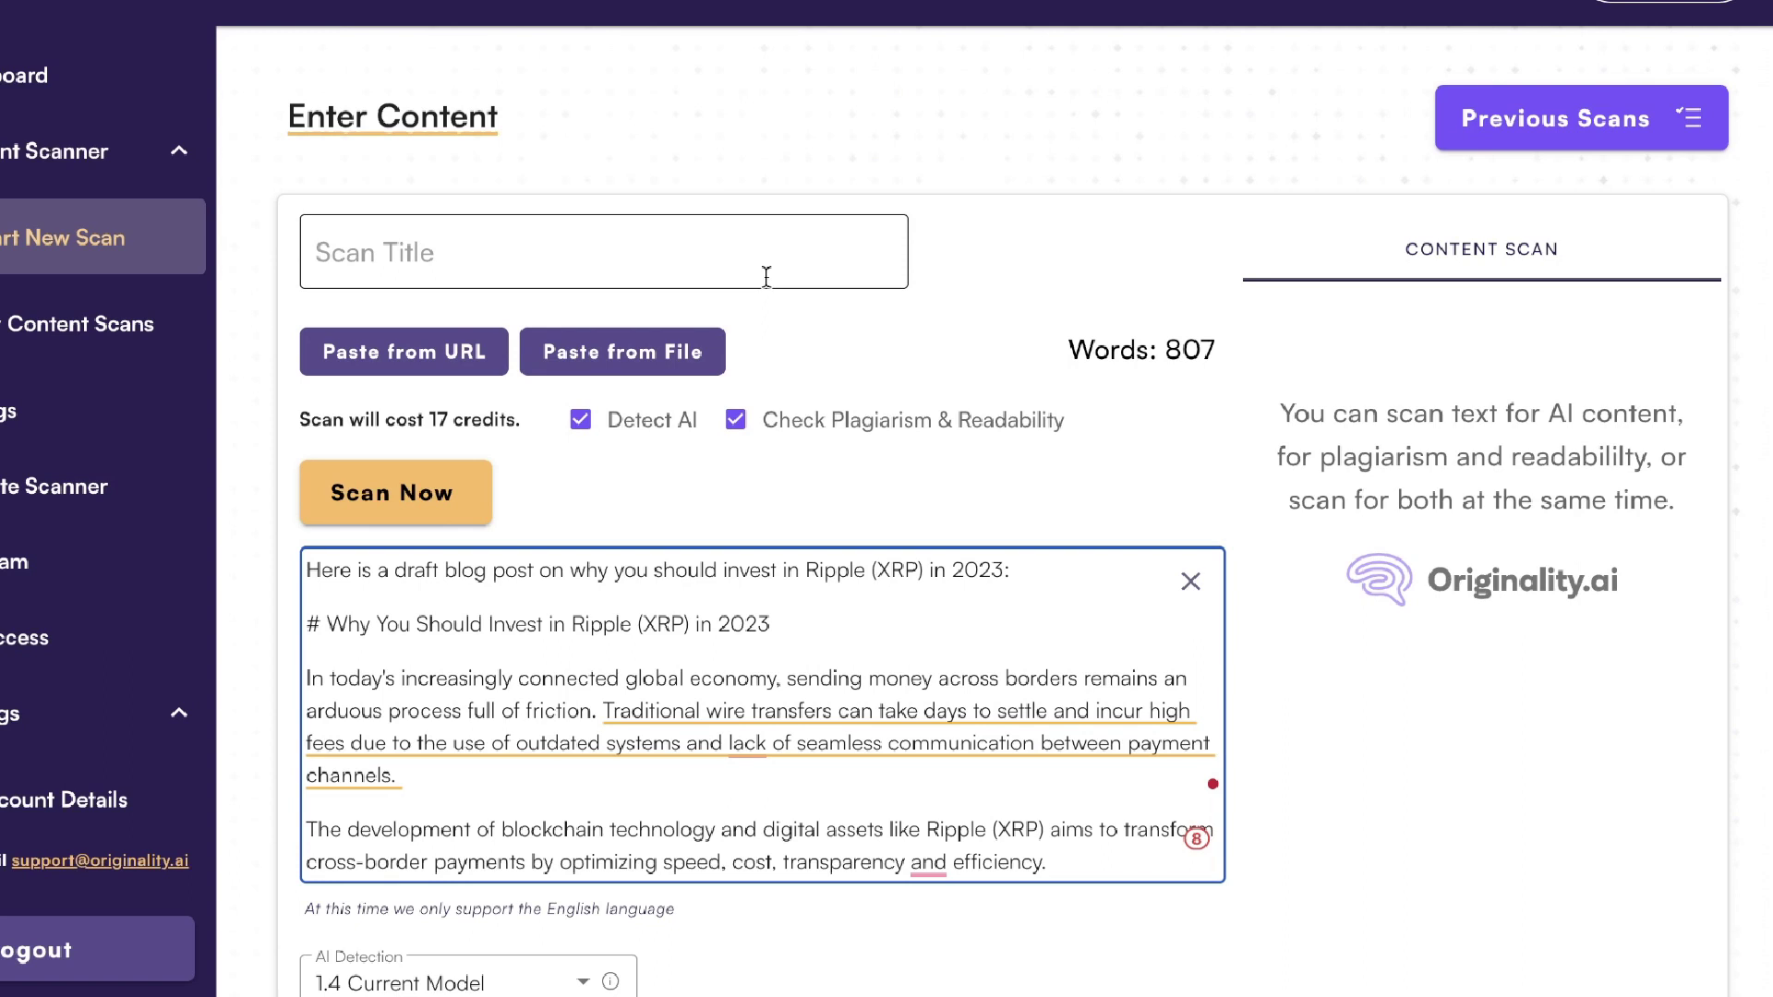
Step: Scan the 807-word post, highlight its 57% AI and 43% Original scores, then view plagiarism
left_click(395, 492)
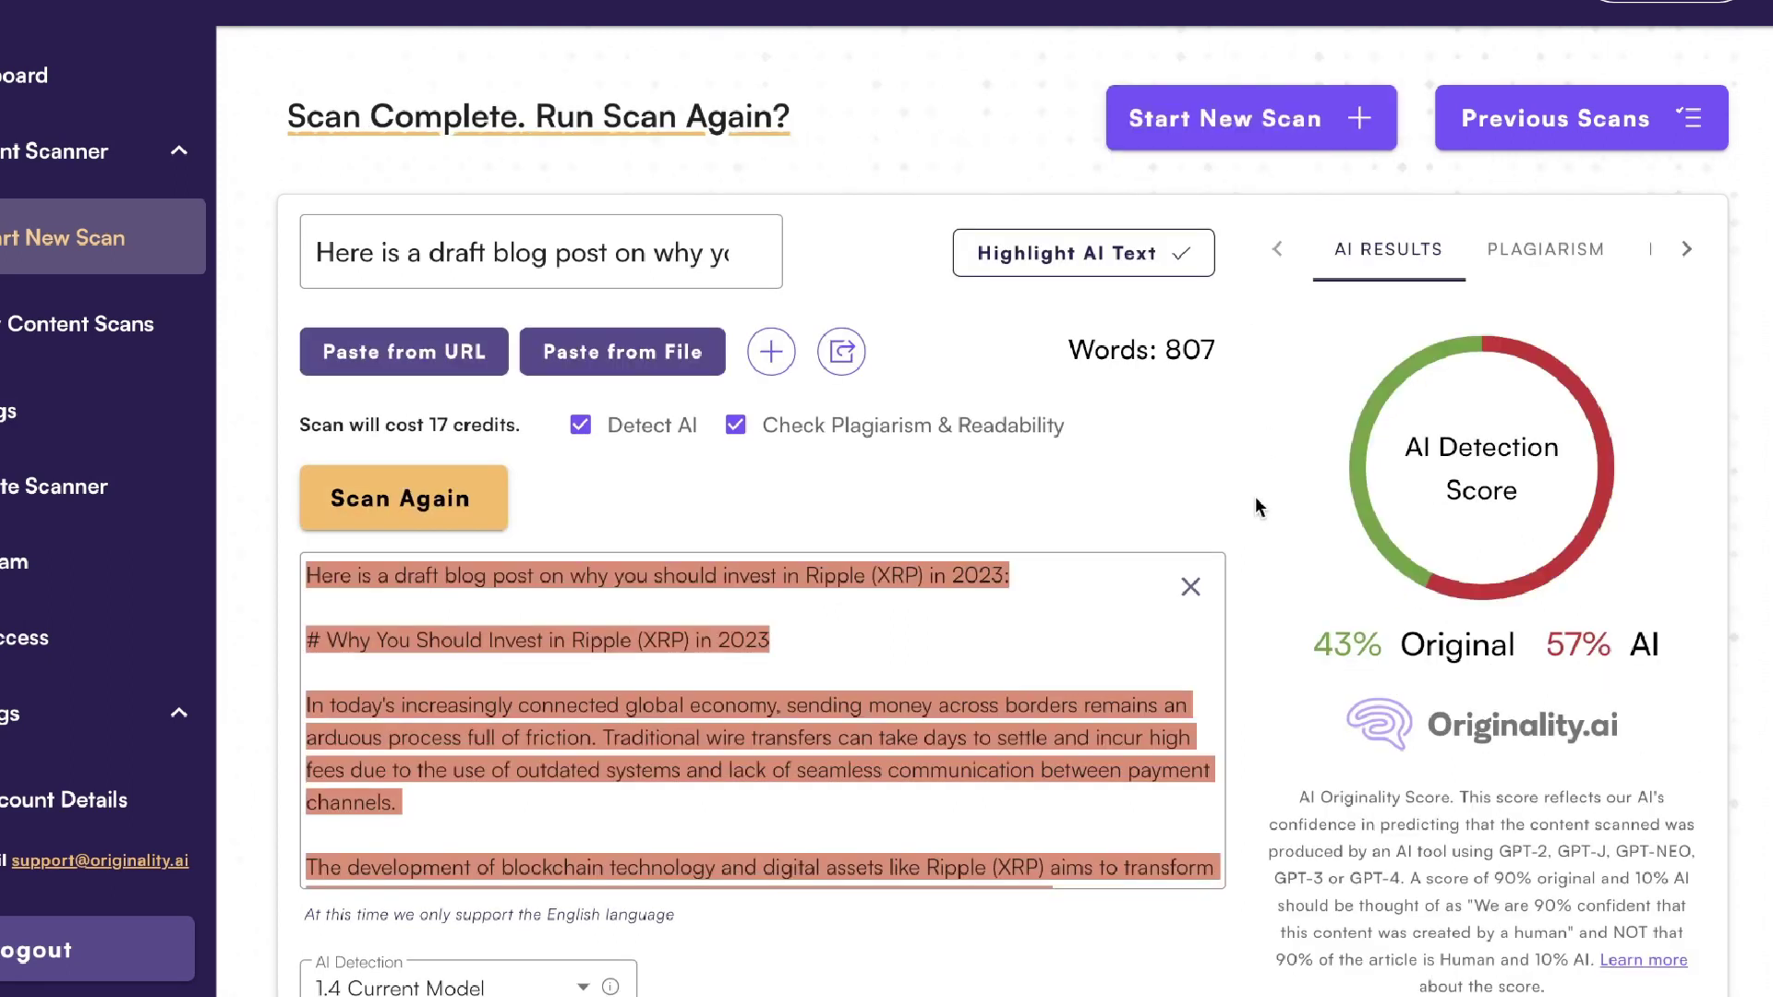
left_click_drag(1304, 643, 1659, 647)
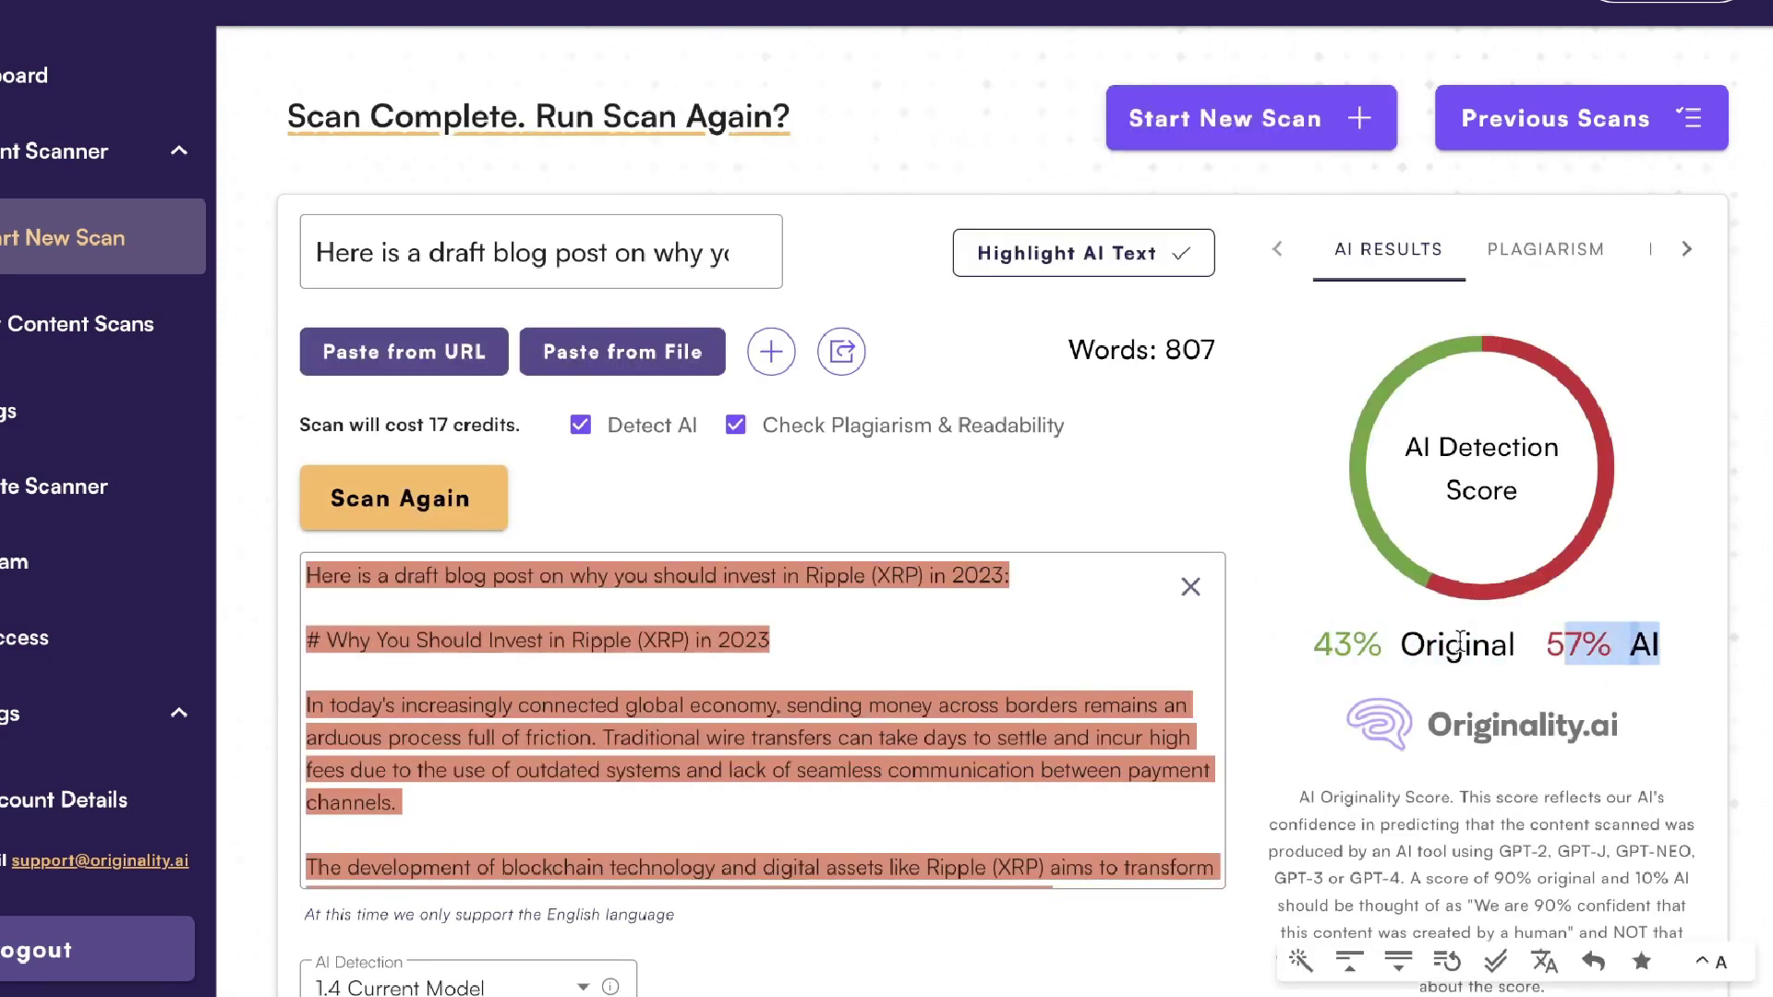
left_click_drag(1312, 644, 1470, 644)
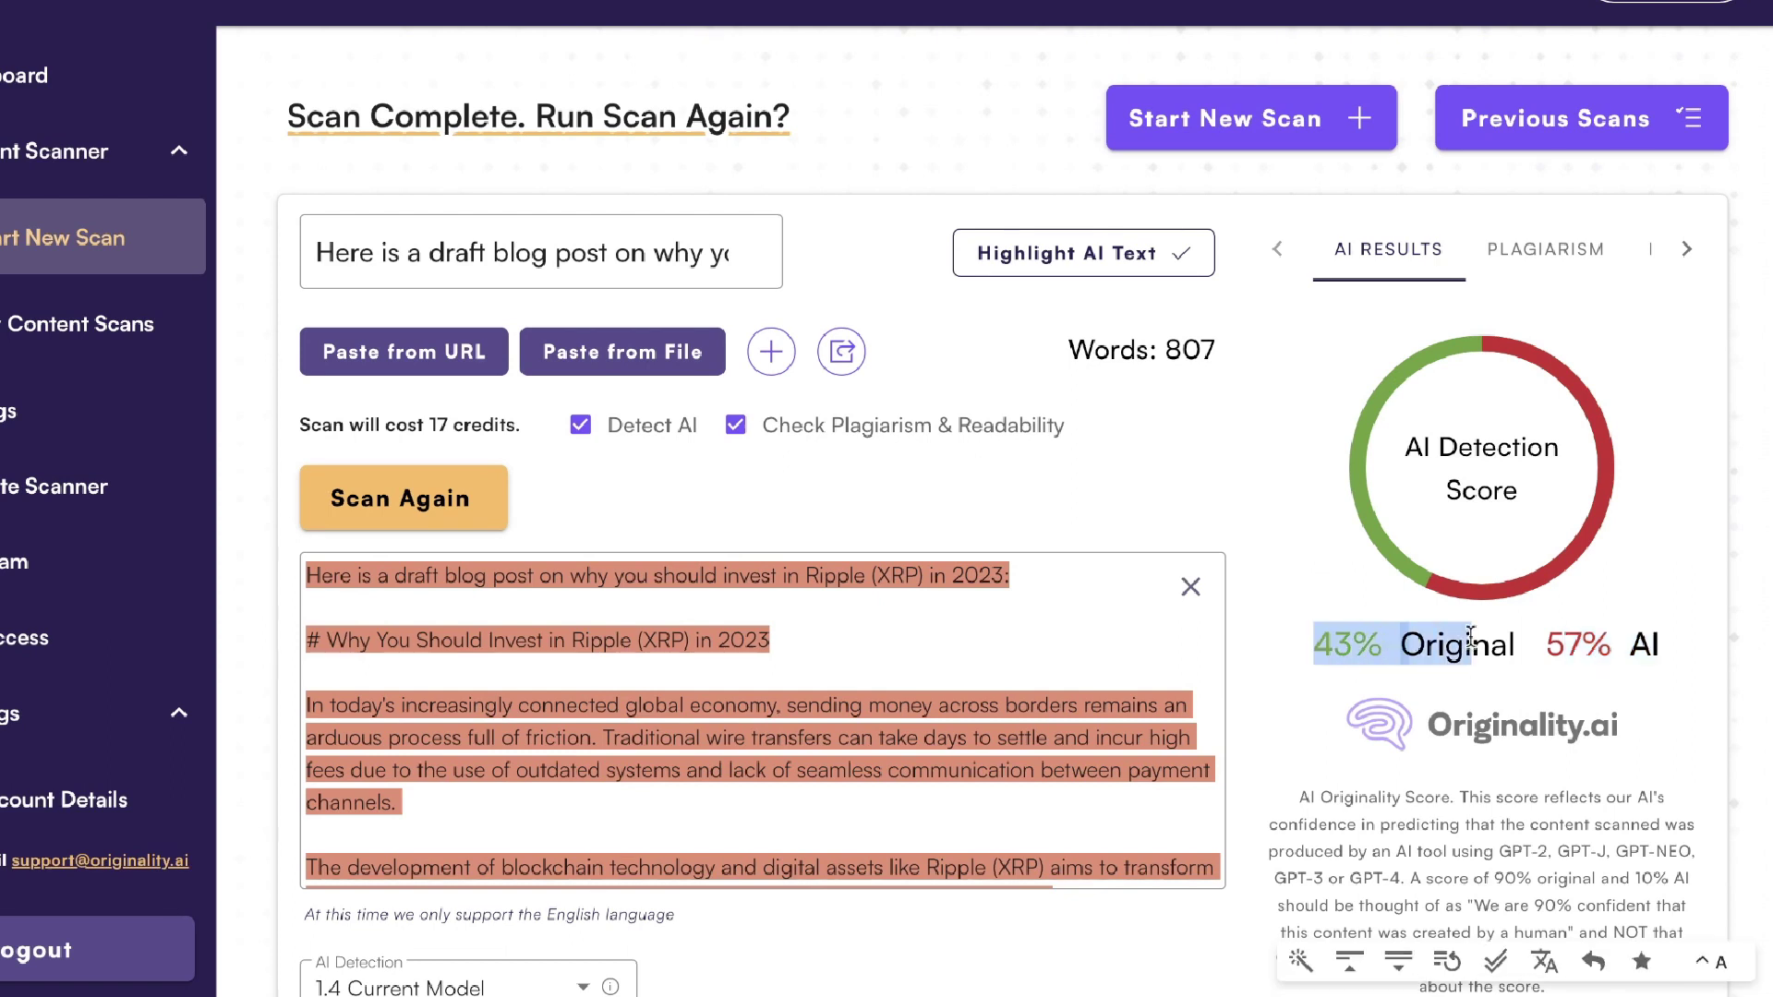
left_click(1523, 251)
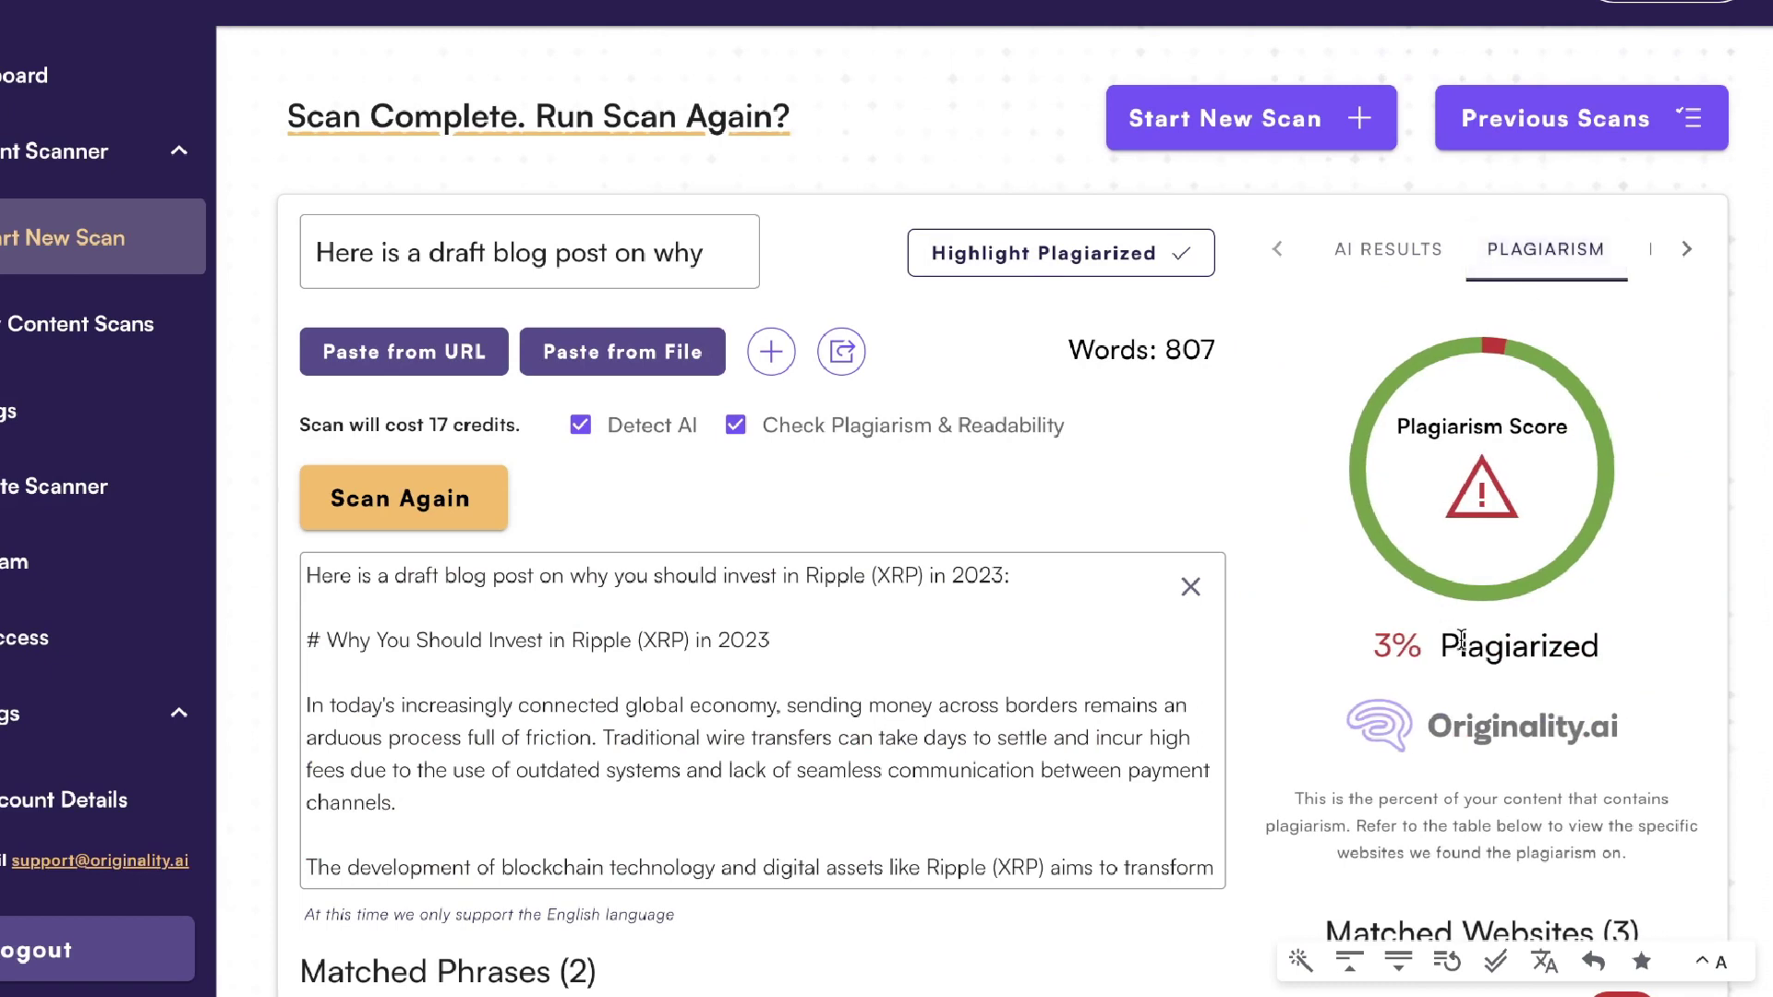
Step: Highlight the 3% Plagiarized score, view the 40.7 readability score, then return to AI results
left_click_drag(1365, 643, 1587, 637)
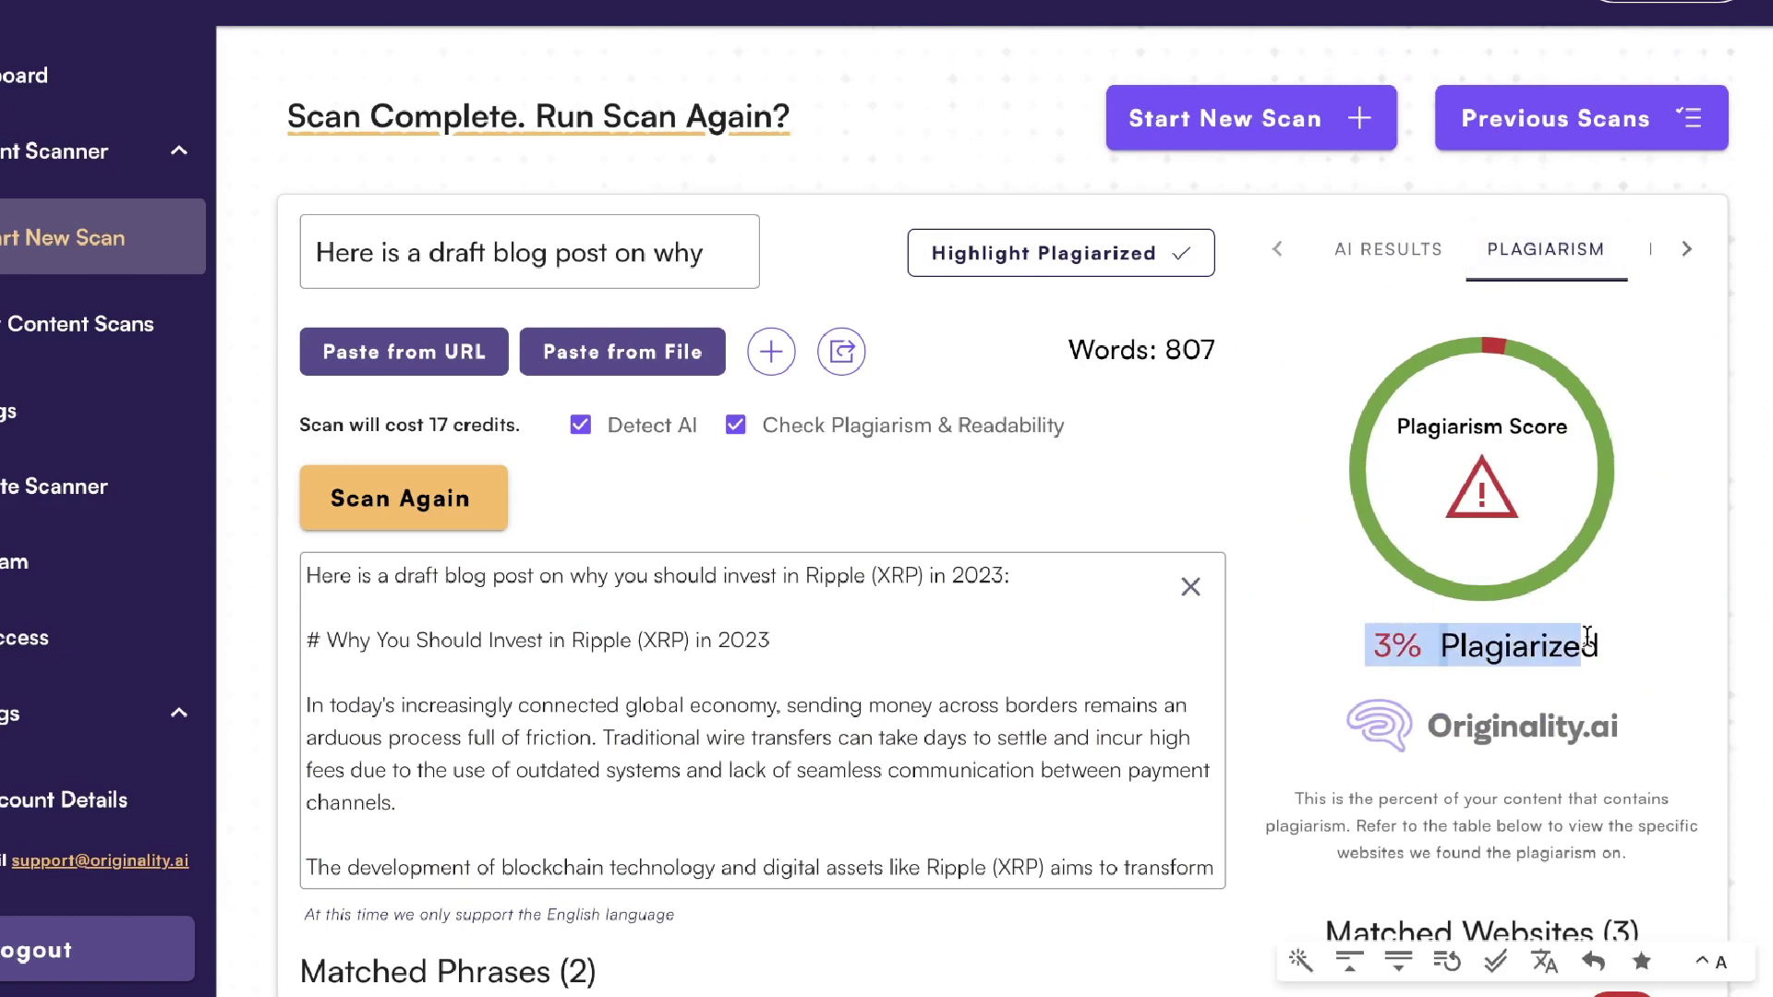
scroll(1587, 637, "down", 3)
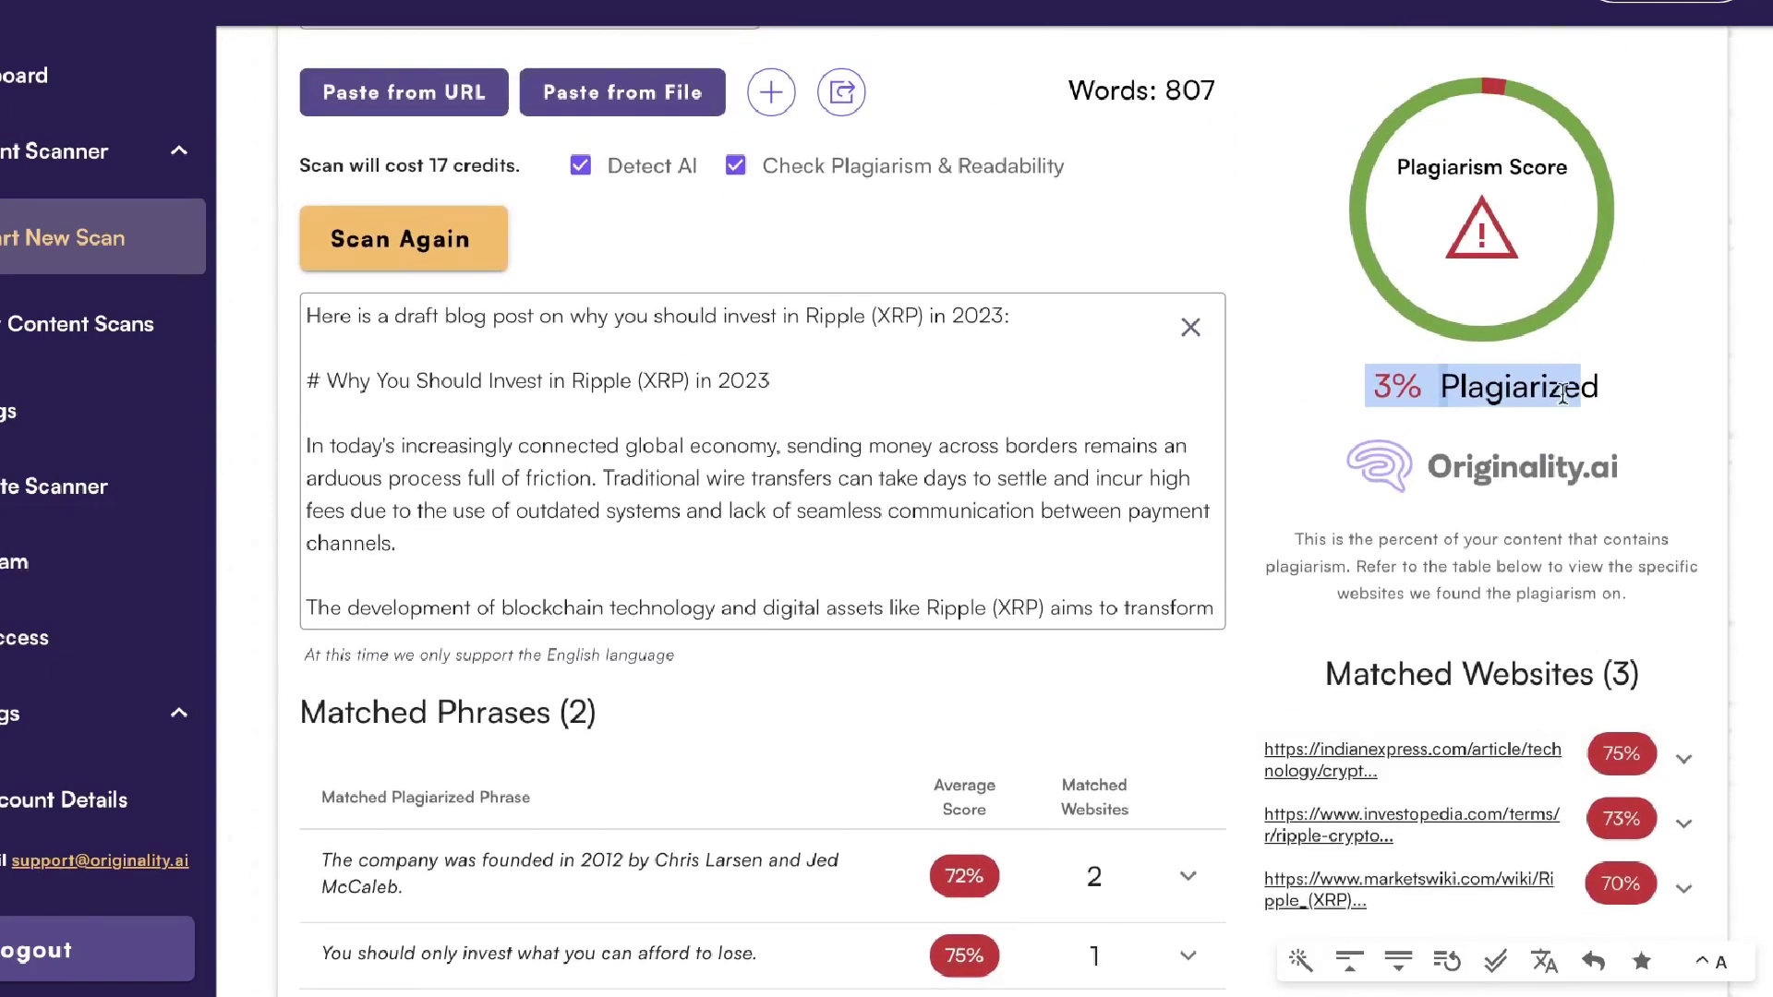
scroll(1562, 394, "up", 2)
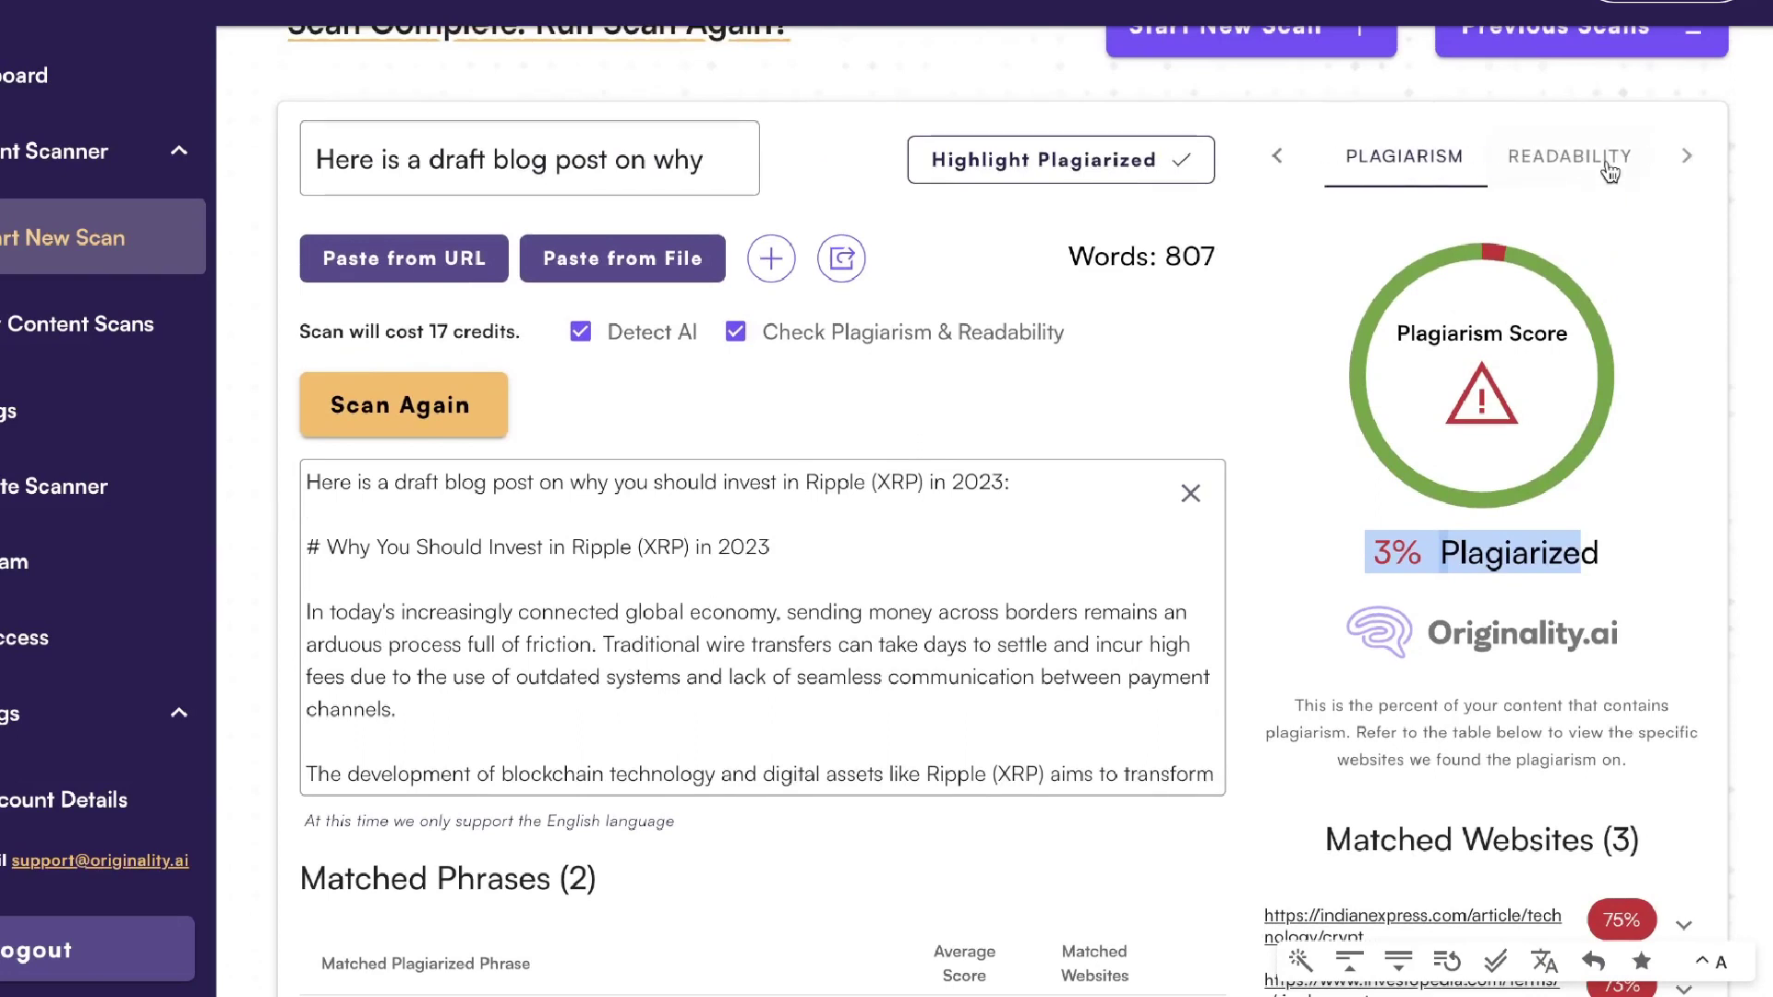
left_click(1609, 171)
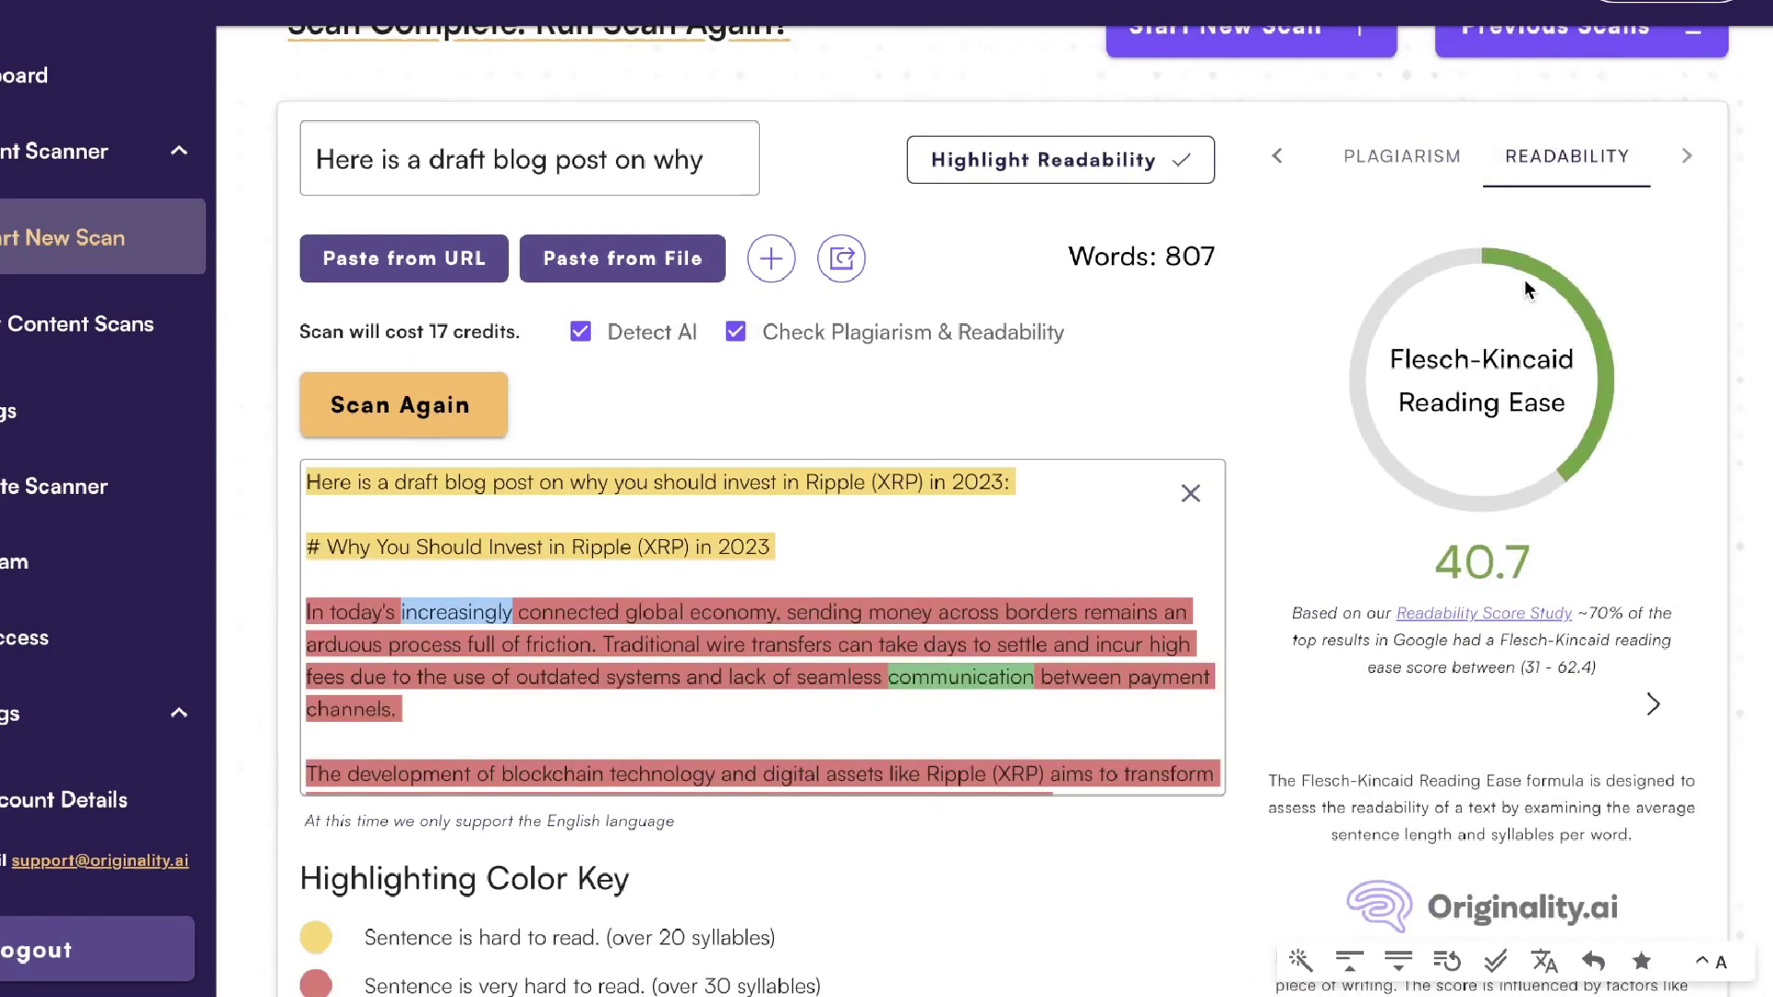
left_click(1420, 161)
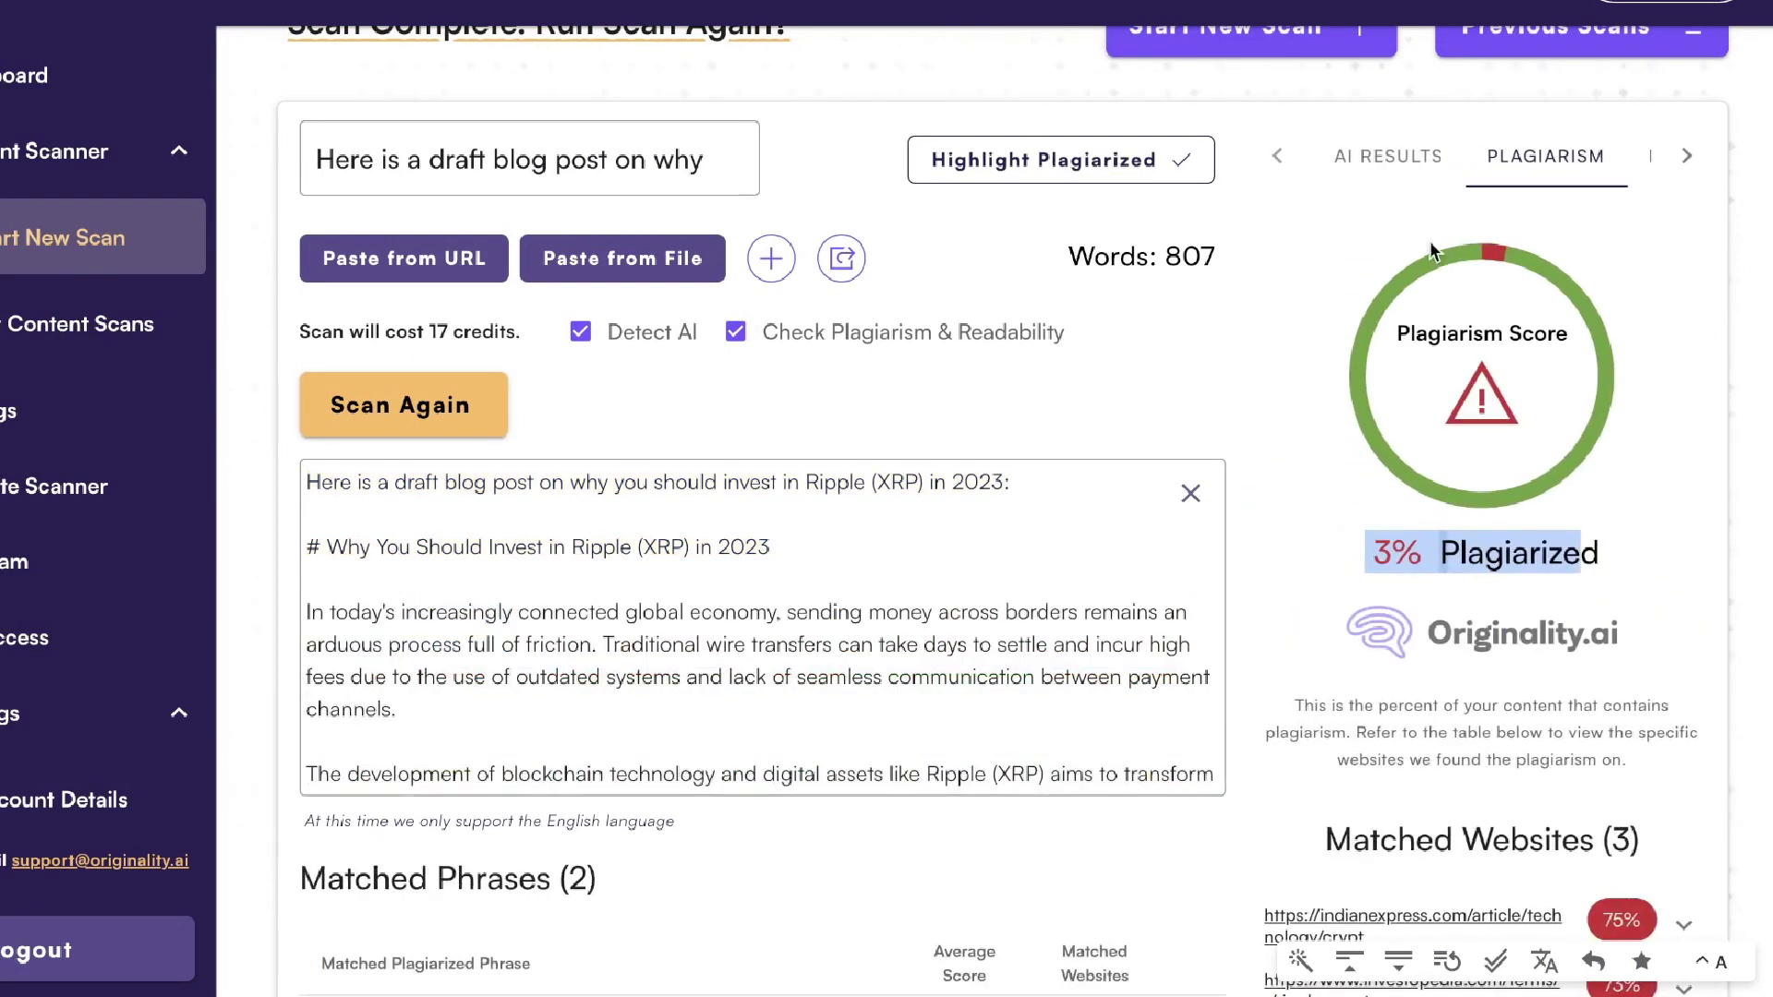
left_click(1355, 157)
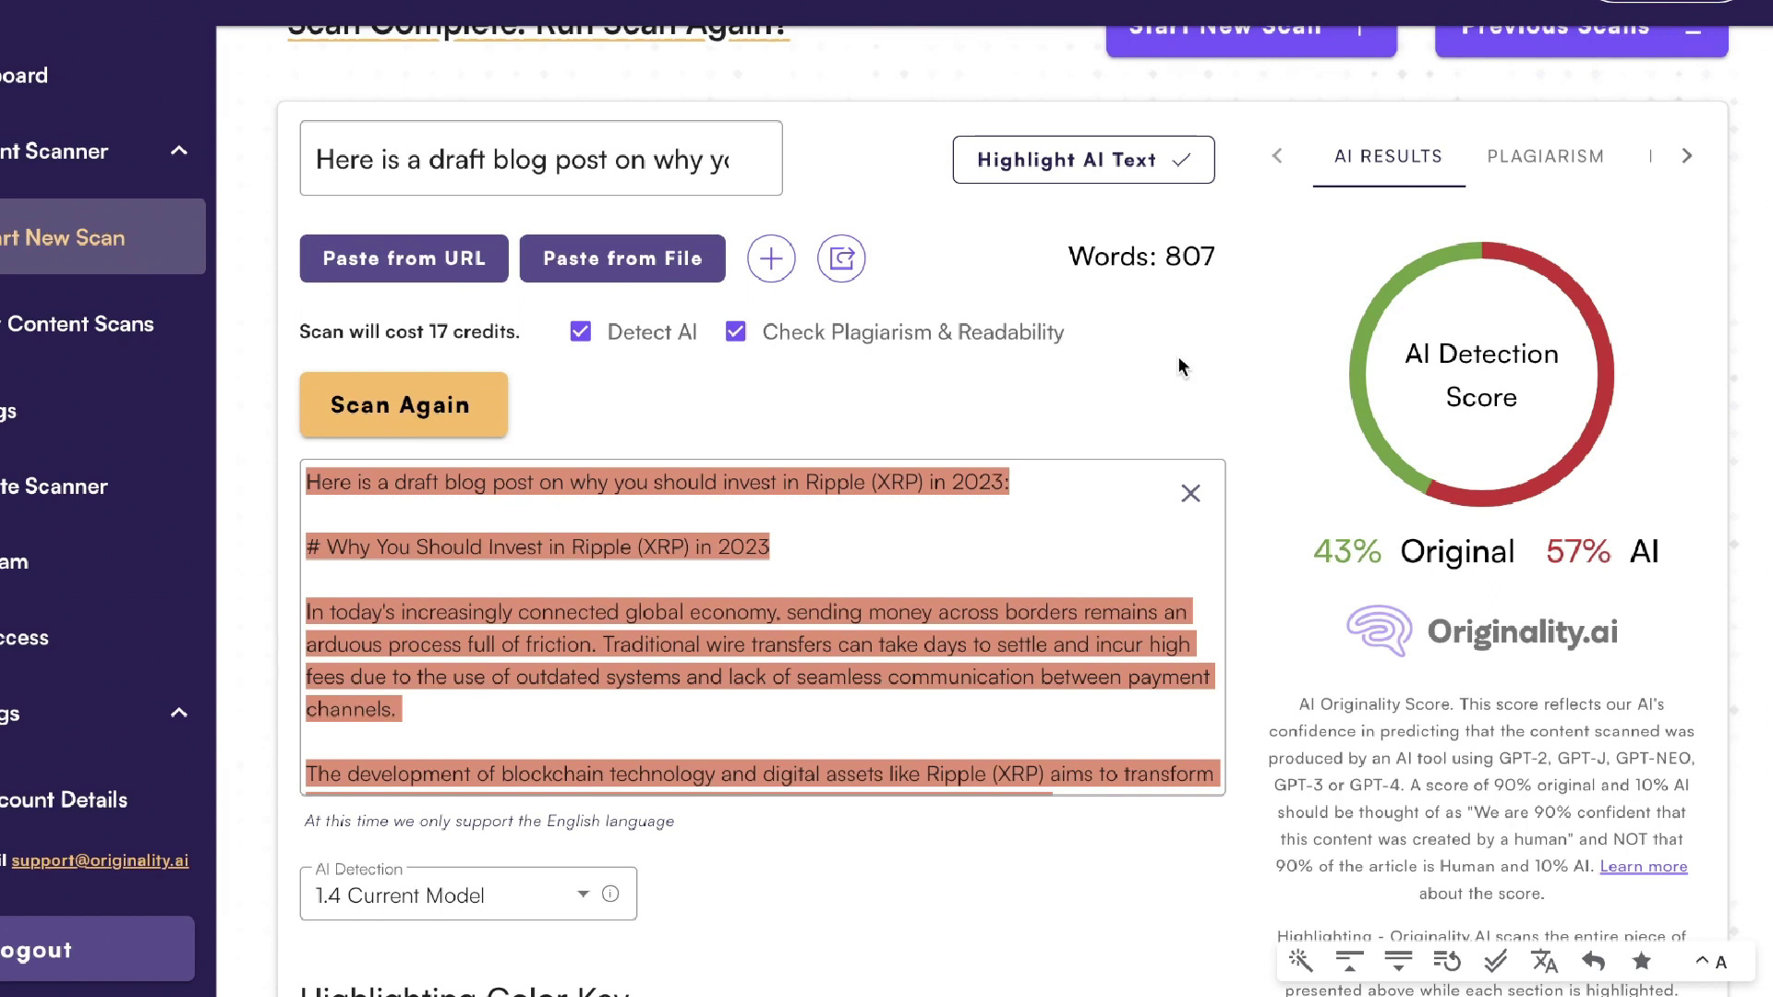
Step: Switch to the Claude tab and scroll through the outline, prompts and Ripple blog draft
key("ctrl+Tab")
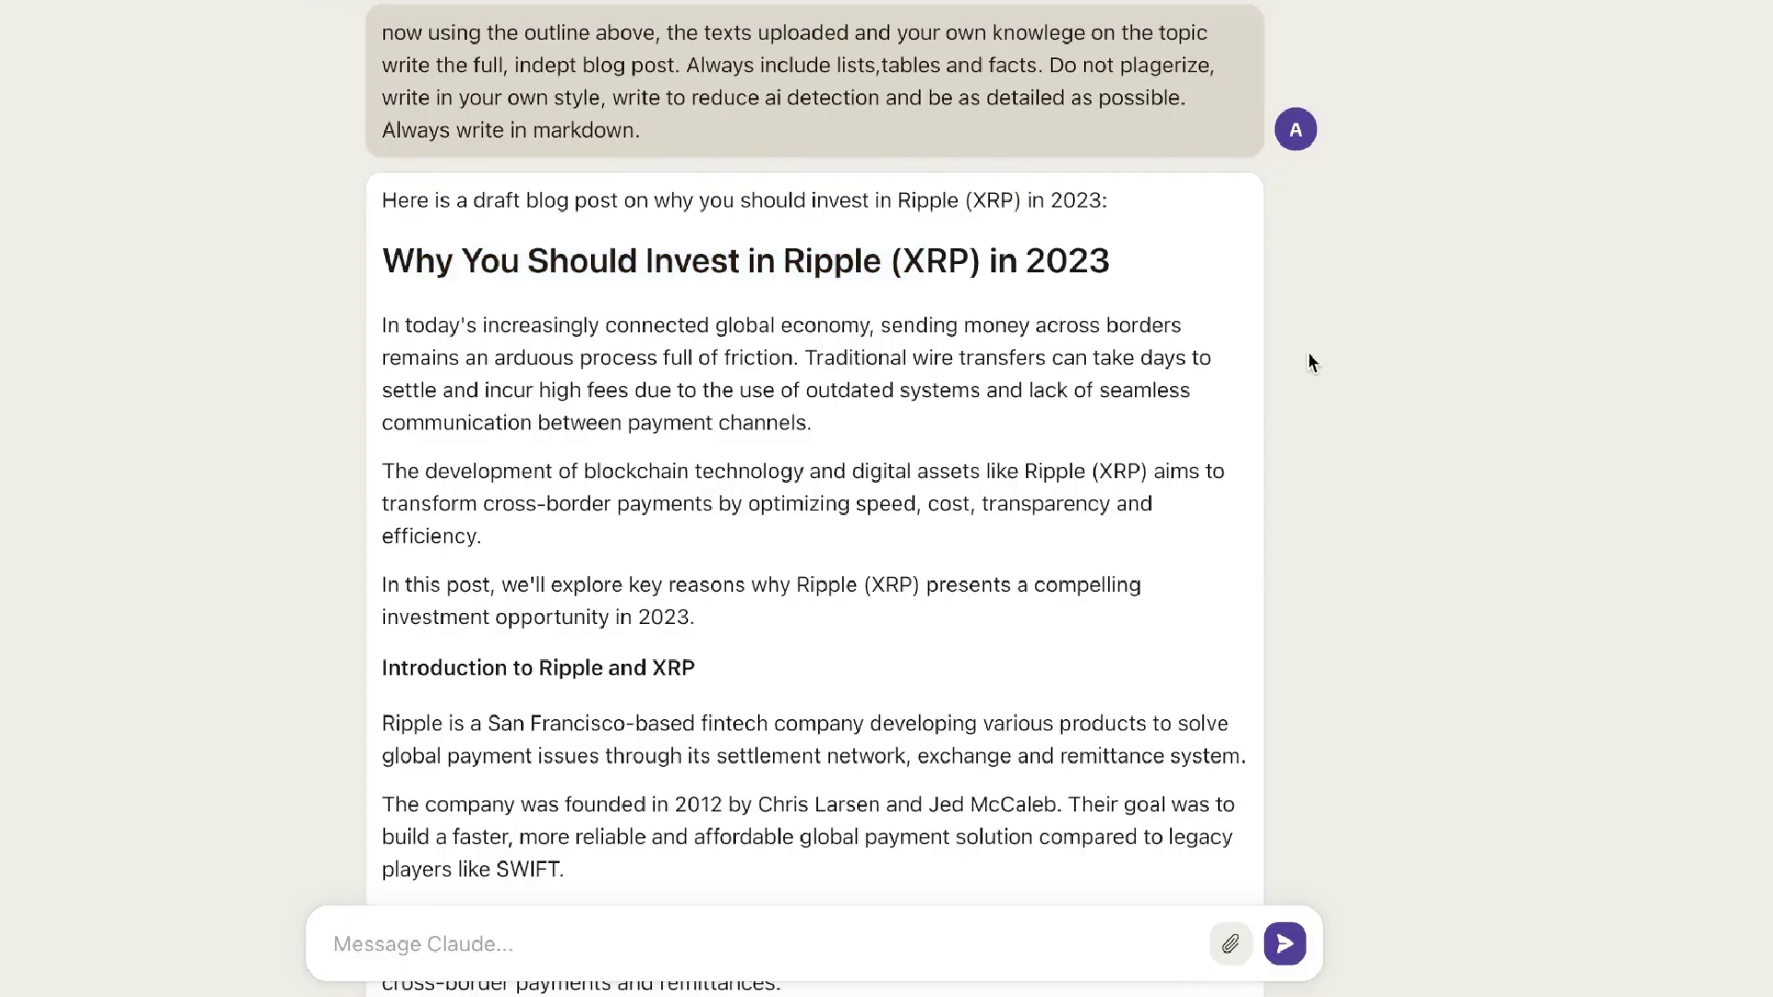
scroll(1311, 361, "down", 1)
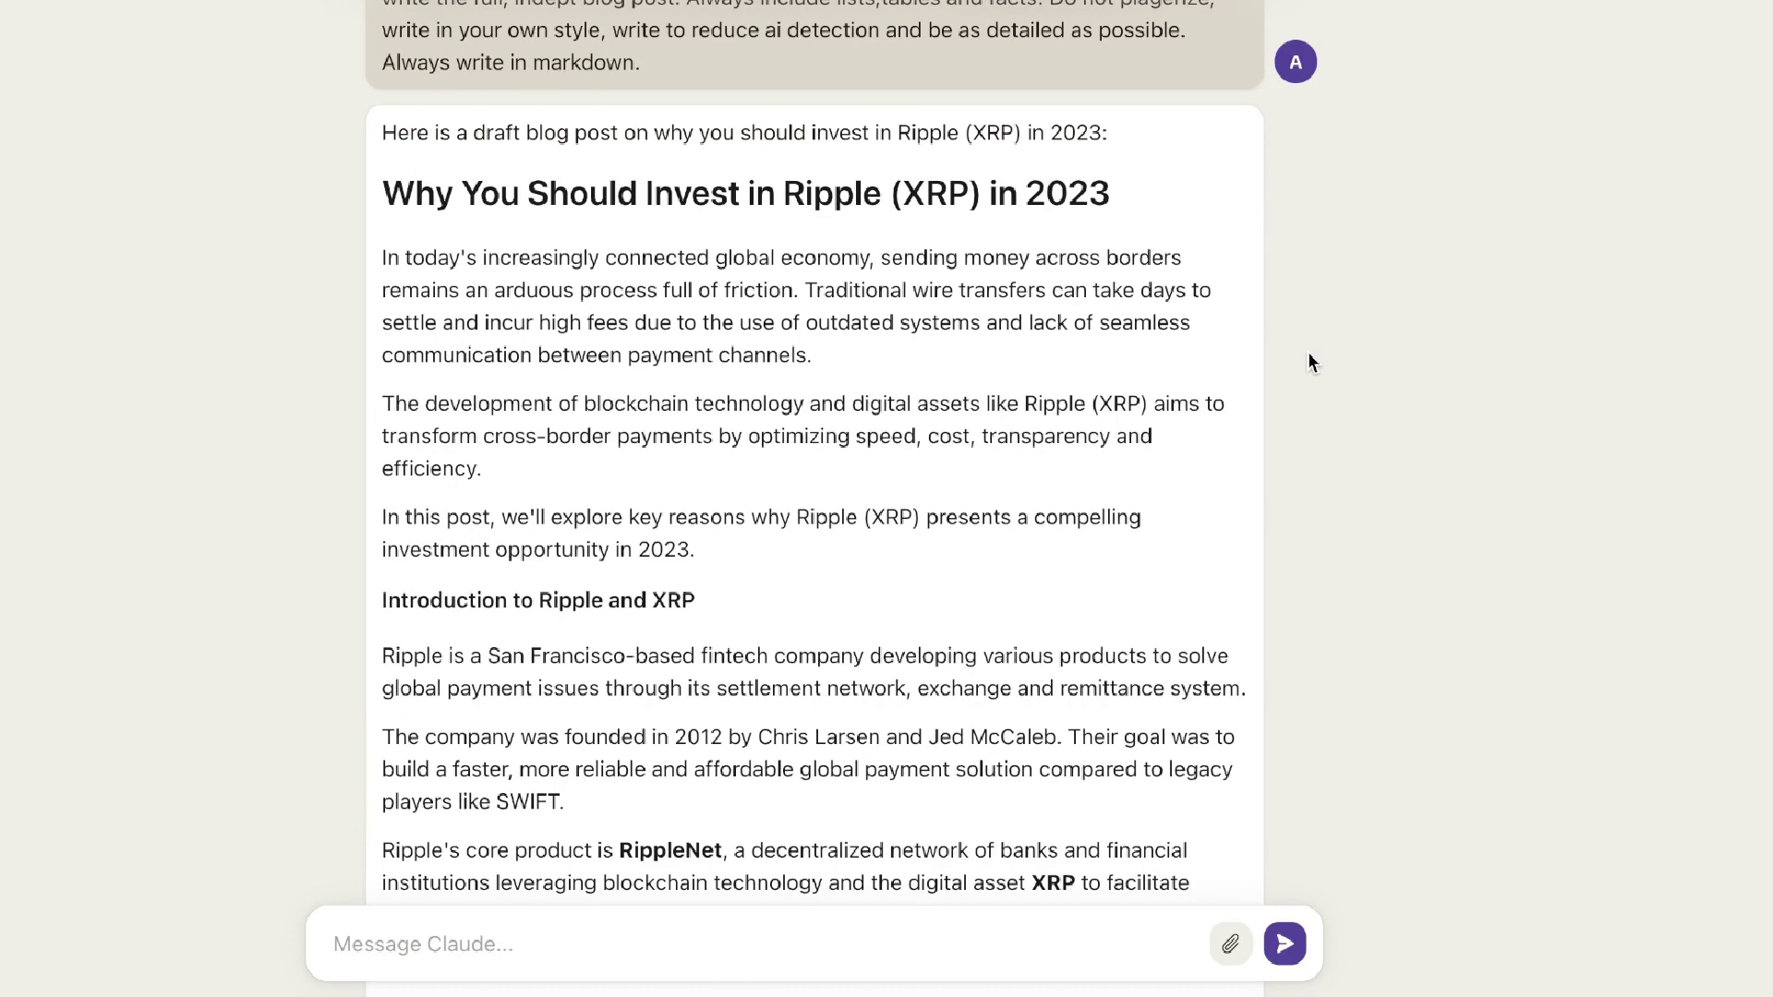
scroll(1307, 352, "up", 15)
scroll(1307, 352, "down", 20)
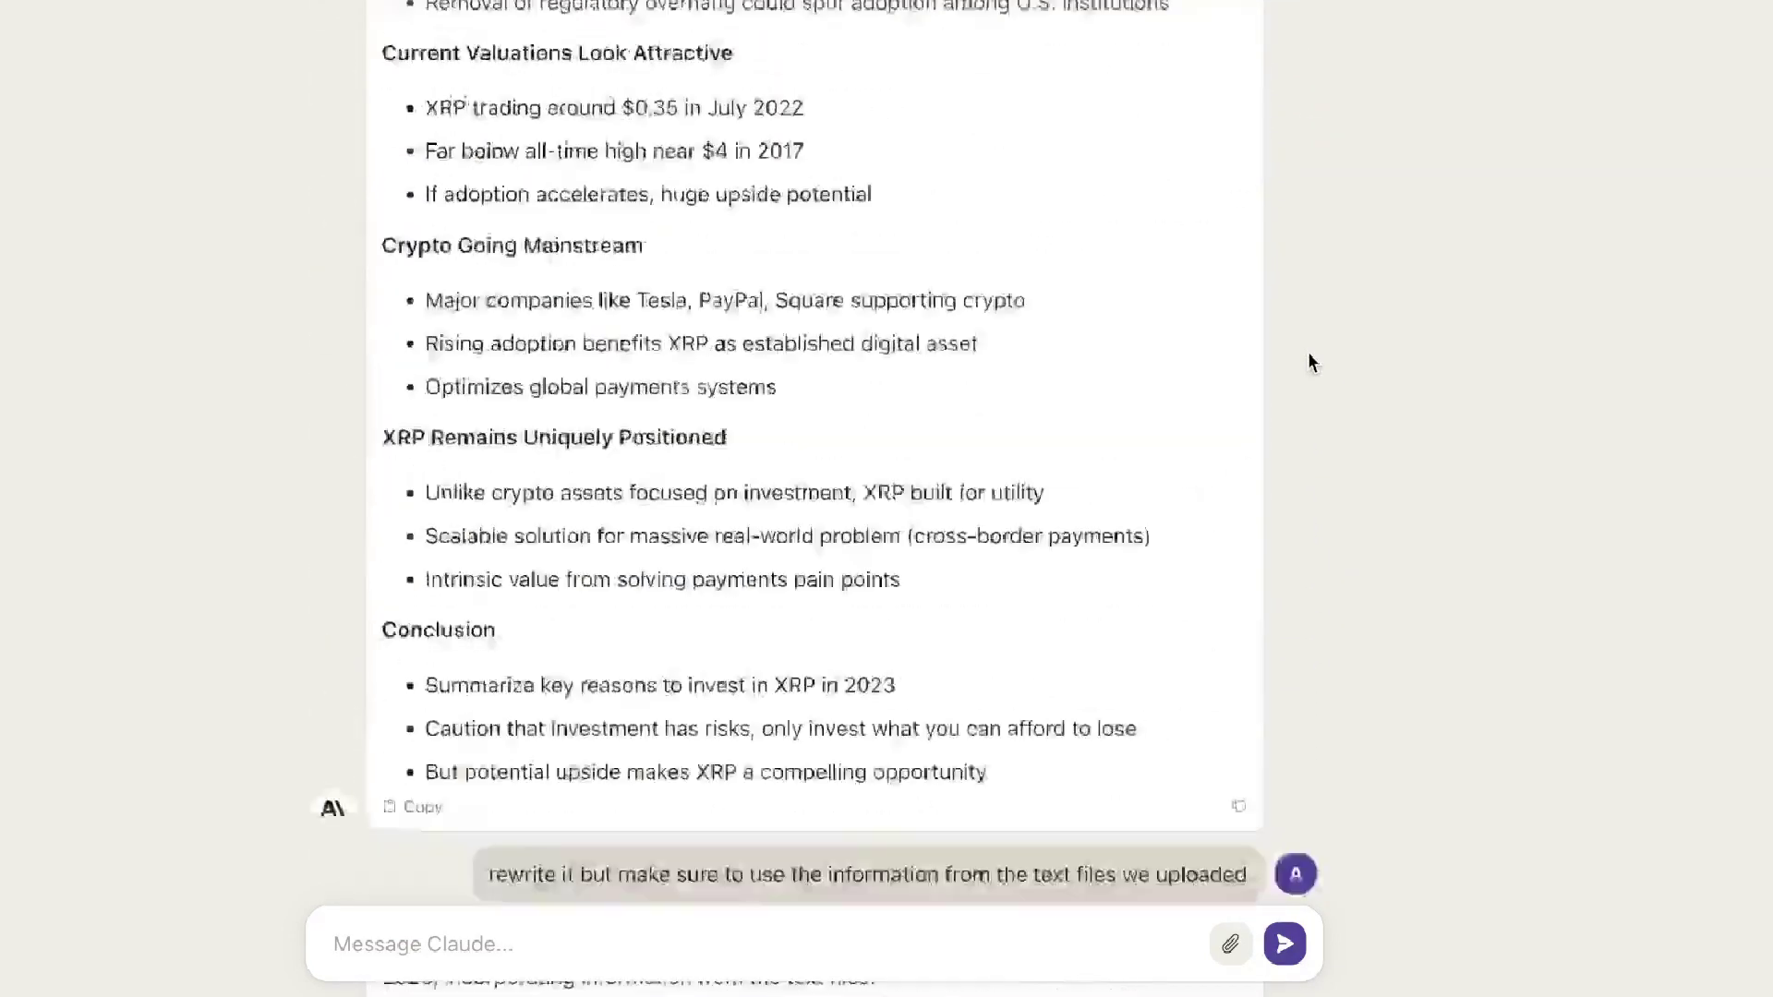
scroll(1308, 354, "up", 15)
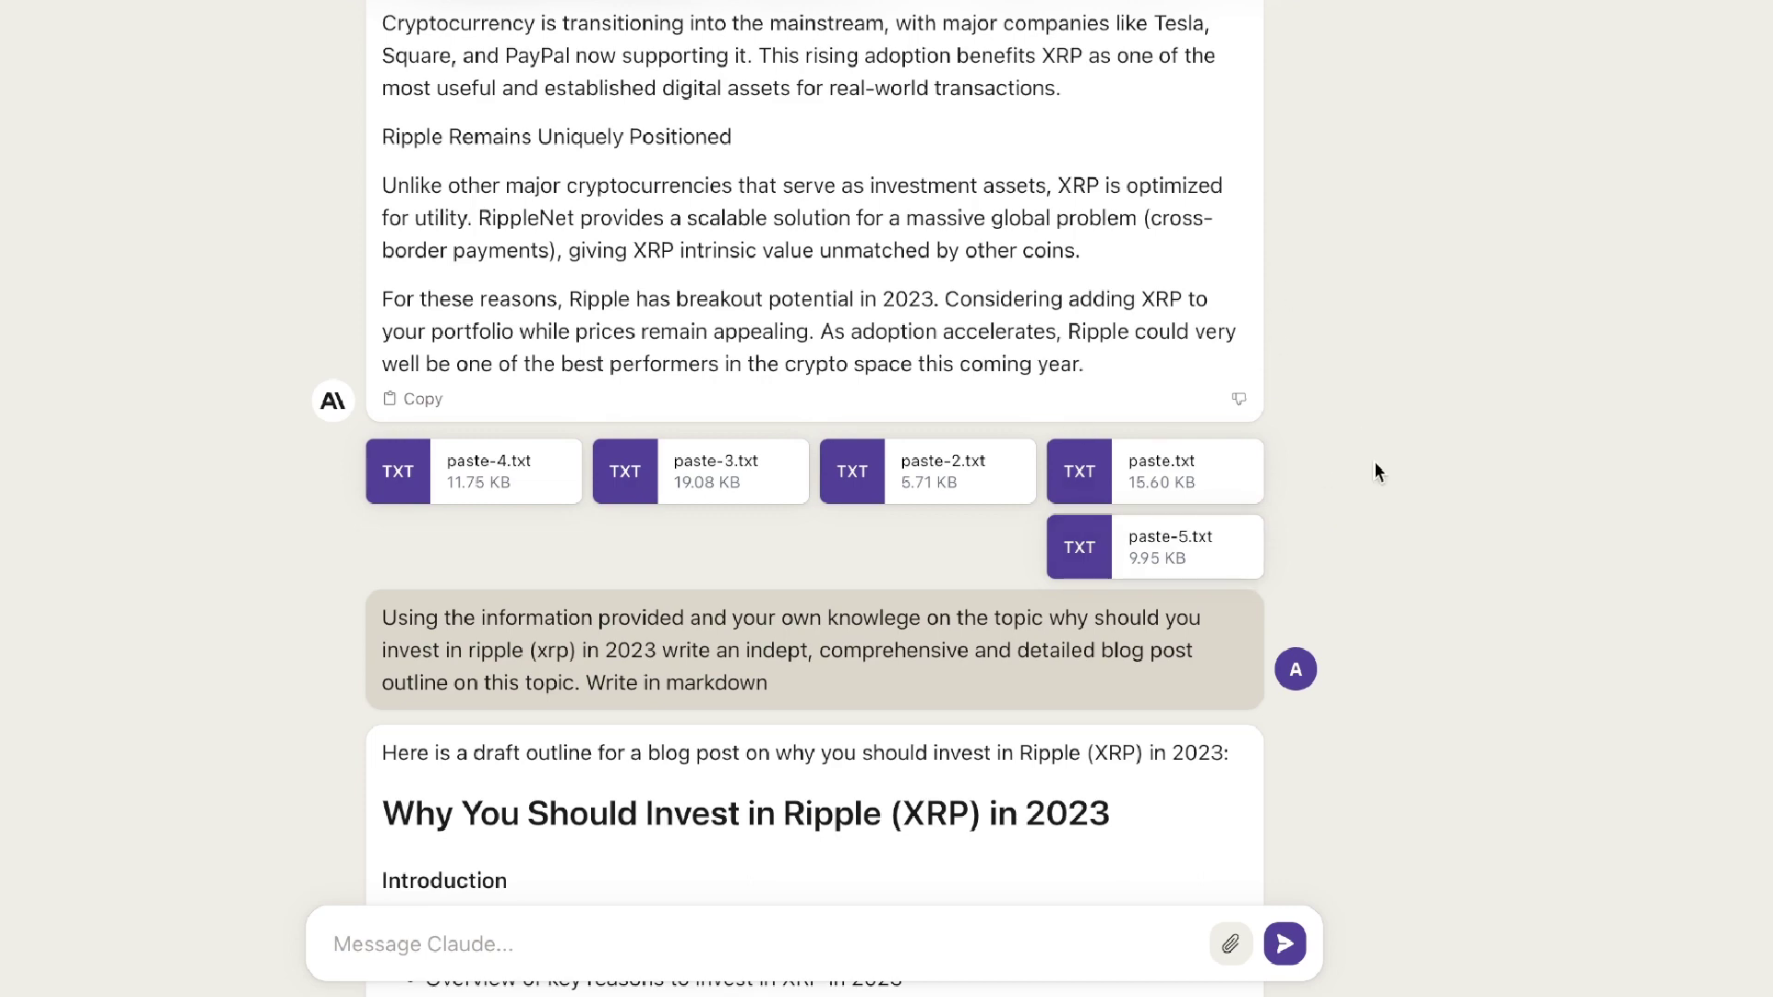
scroll(1373, 471, "down", 15)
scroll(1374, 471, "down", 20)
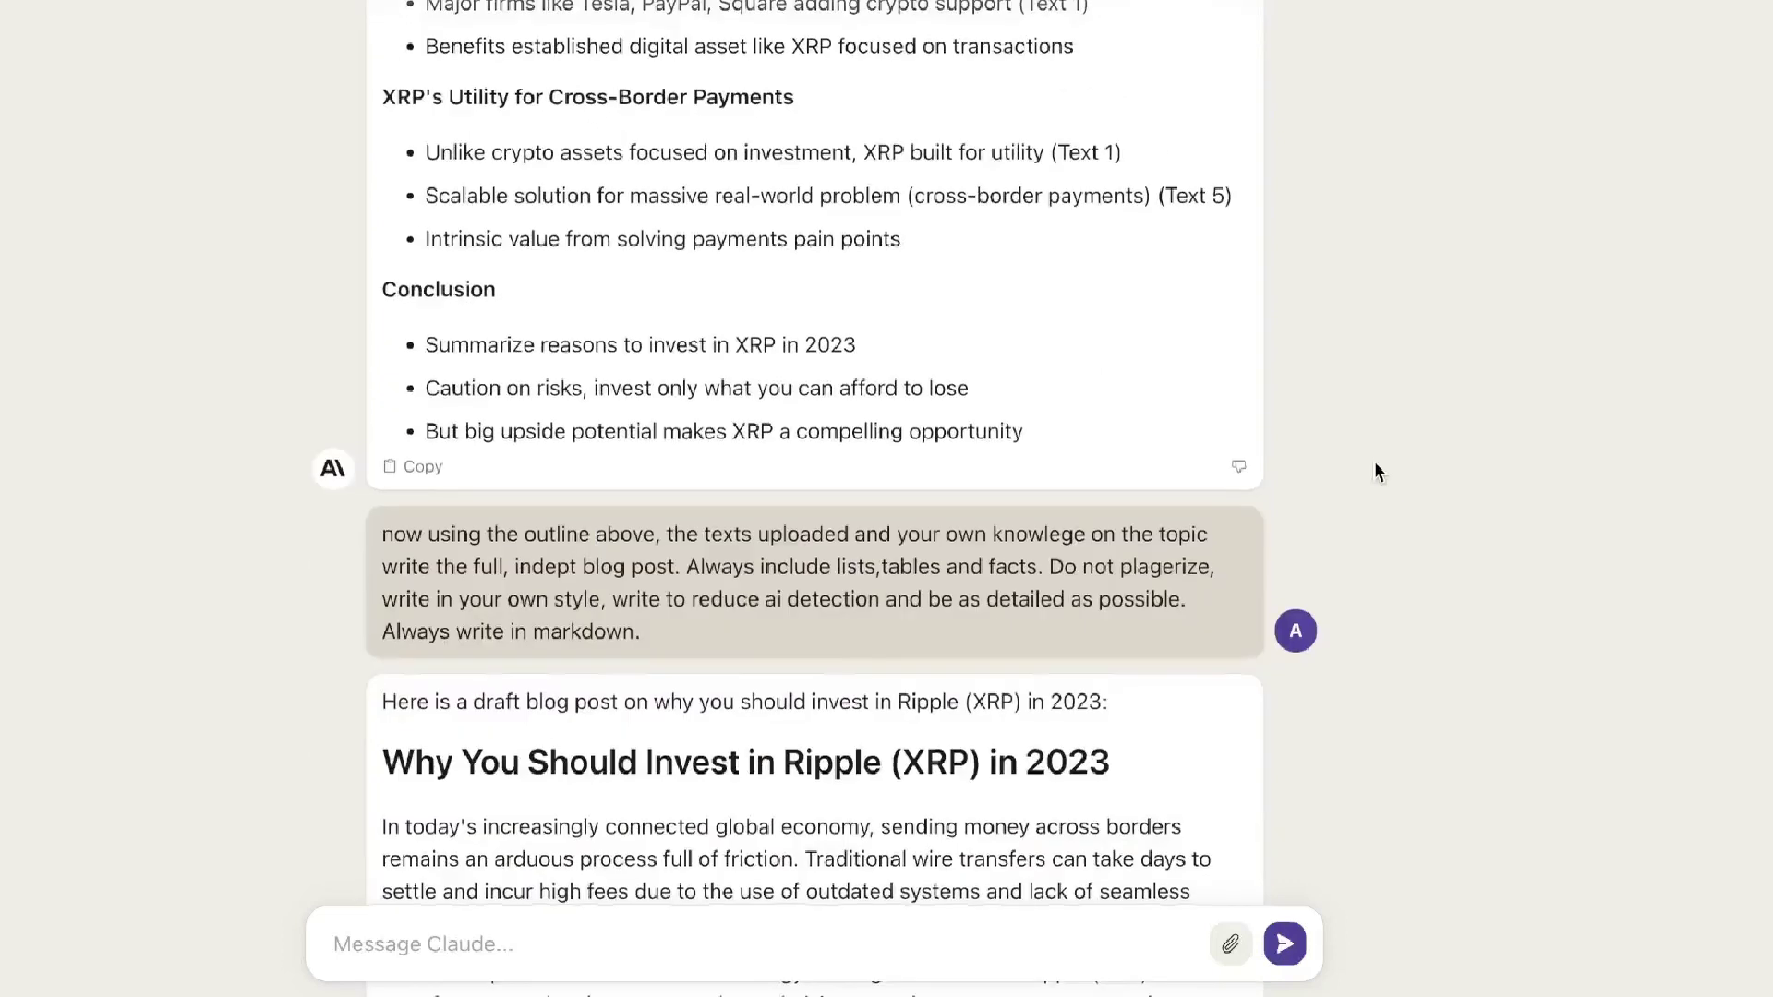